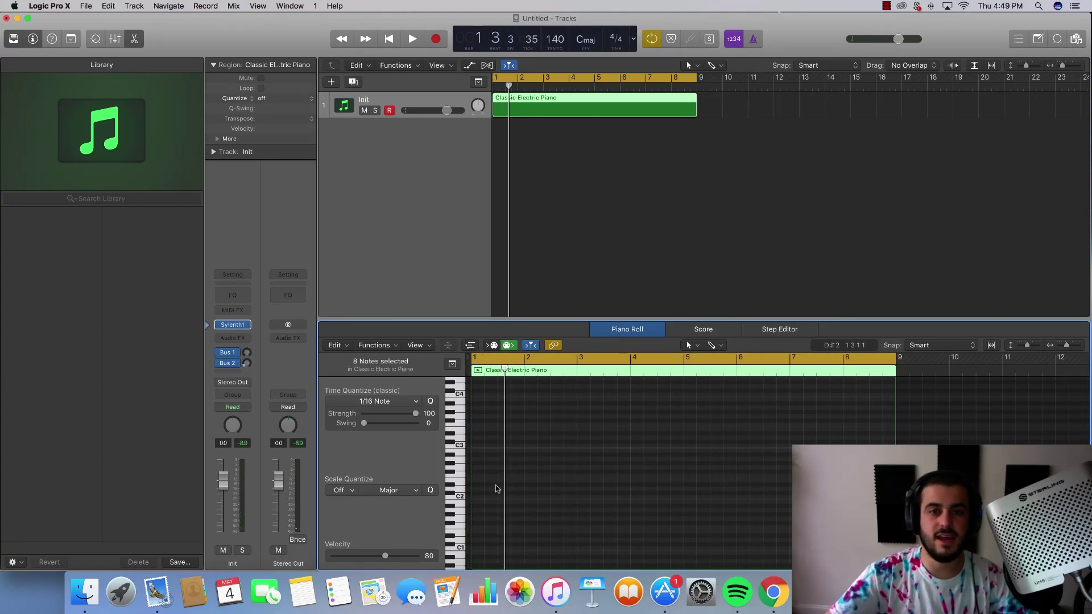
# Draw one-bar notes at E2, D2, C2 and G1 in bars 1 to 4 of the Classic Electric Piano region.
pyautogui.scroll(5, 530, 504)
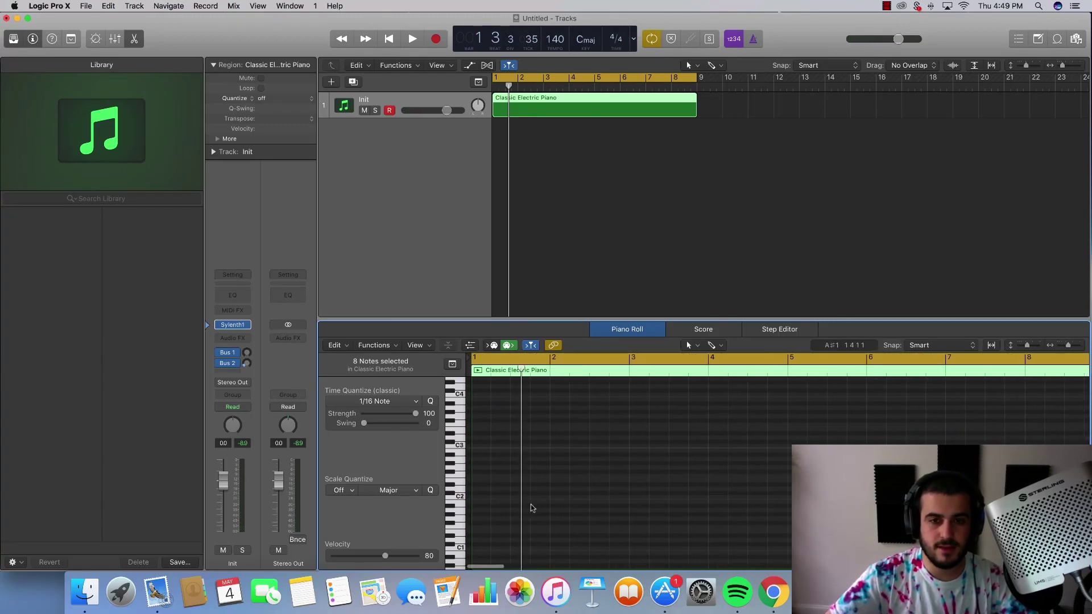
pyautogui.scroll(-5, 530, 503)
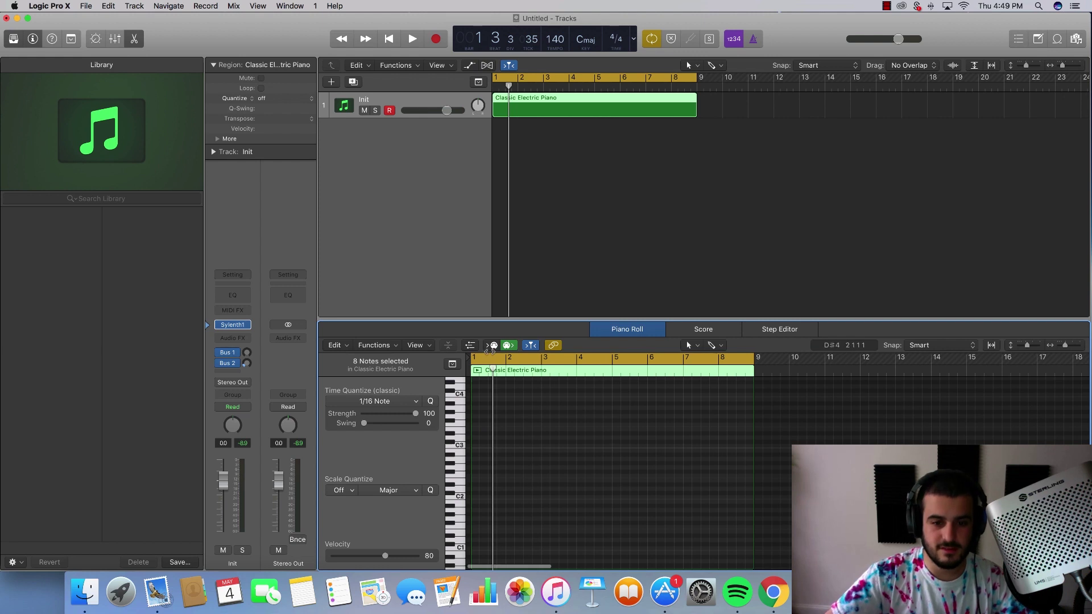
pyautogui.press('Return')
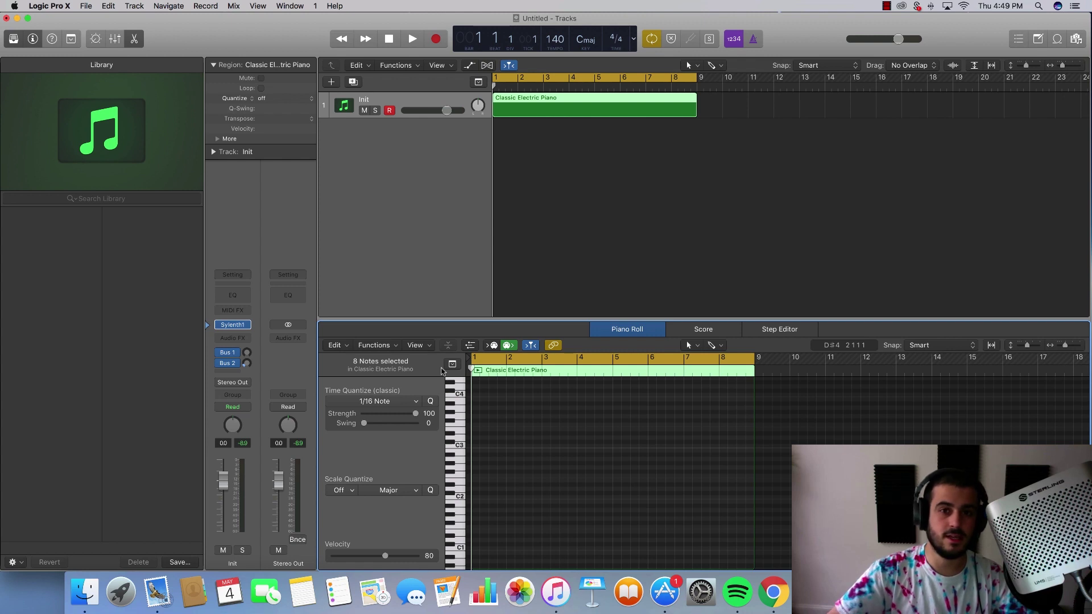
pyautogui.scroll(5, 494, 490)
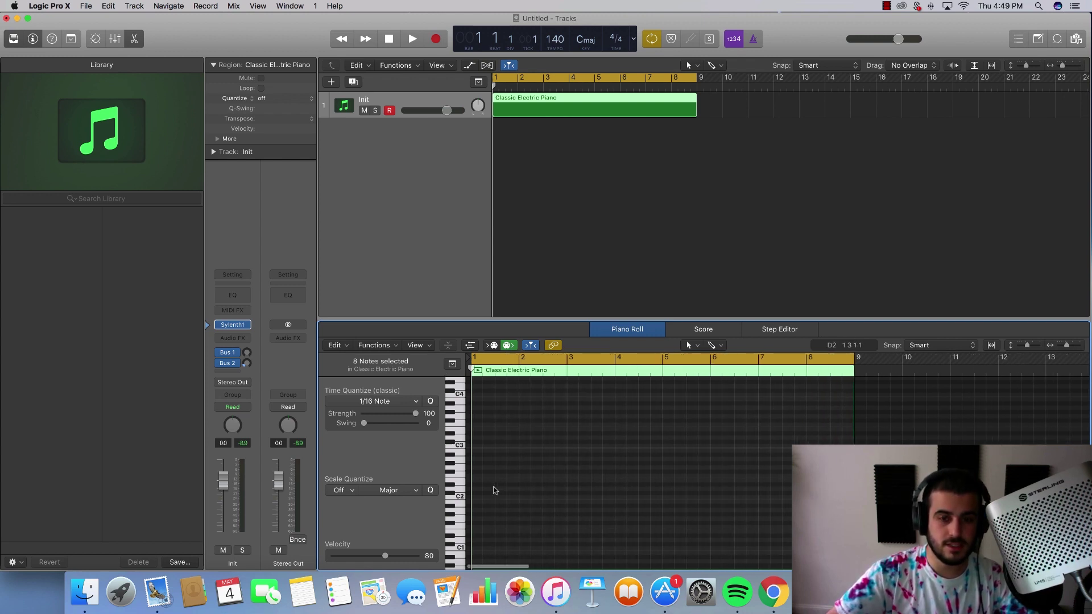
pyautogui.scroll(1, 479, 516)
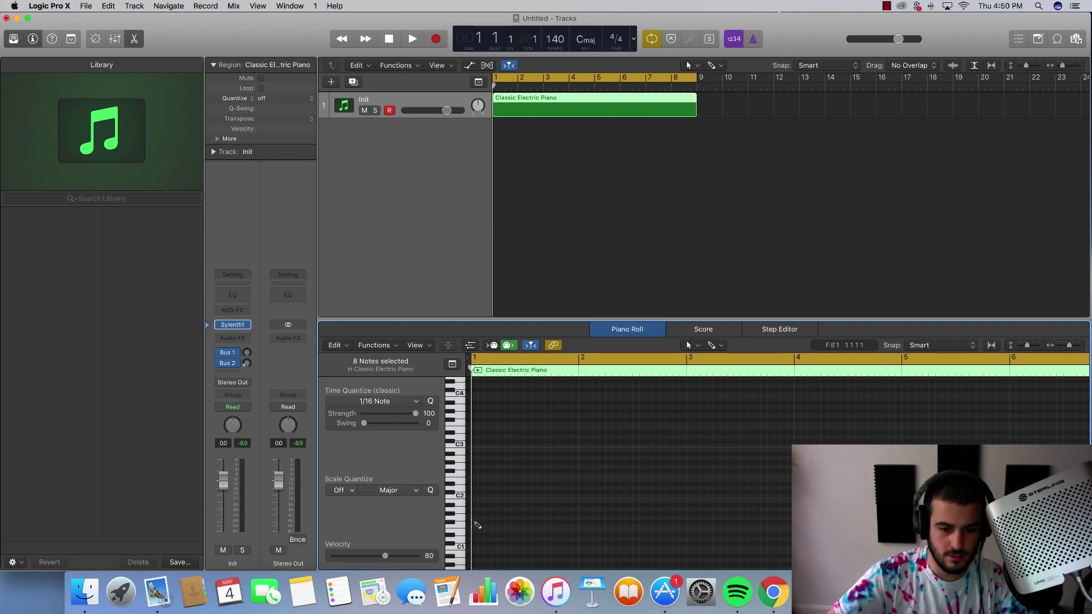
pyautogui.click(477, 531)
pyautogui.scroll(-1, 488, 531)
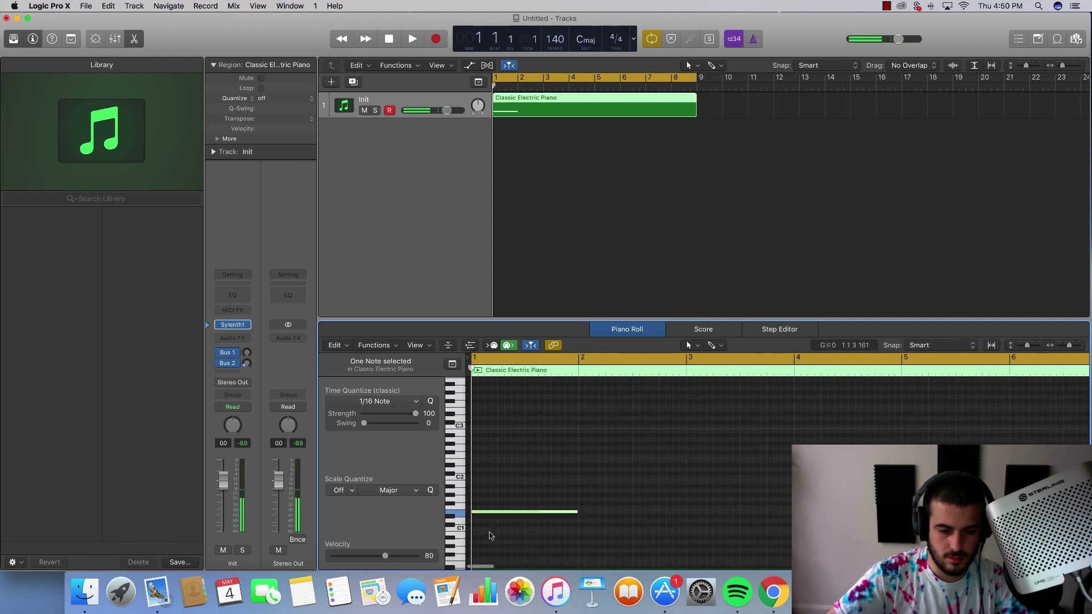
pyautogui.moveTo(495, 513); pyautogui.dragTo(495, 462)
pyautogui.click(579, 468)
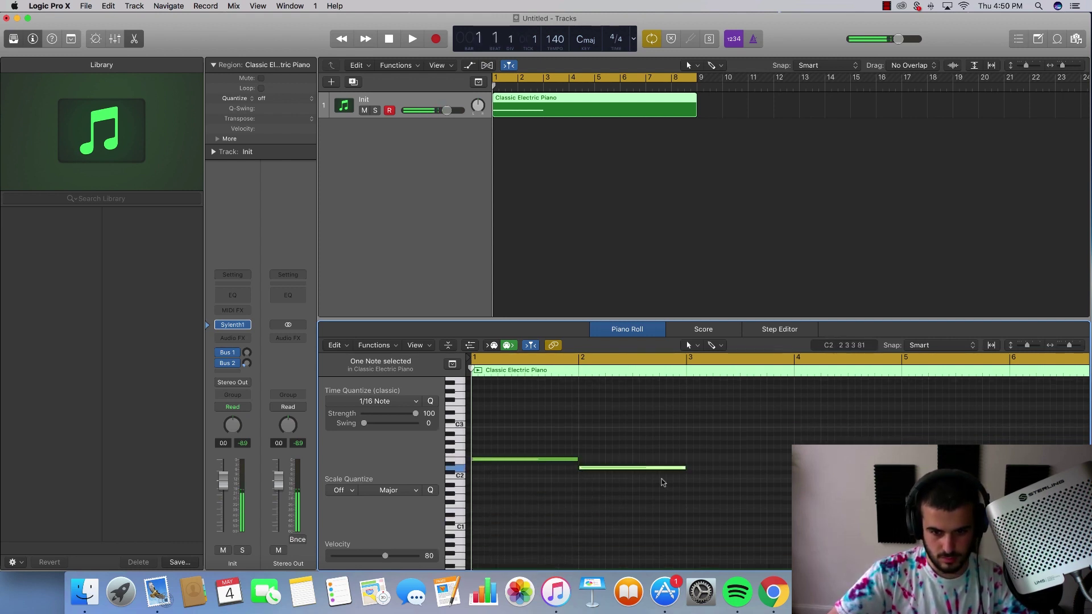
pyautogui.click(688, 475)
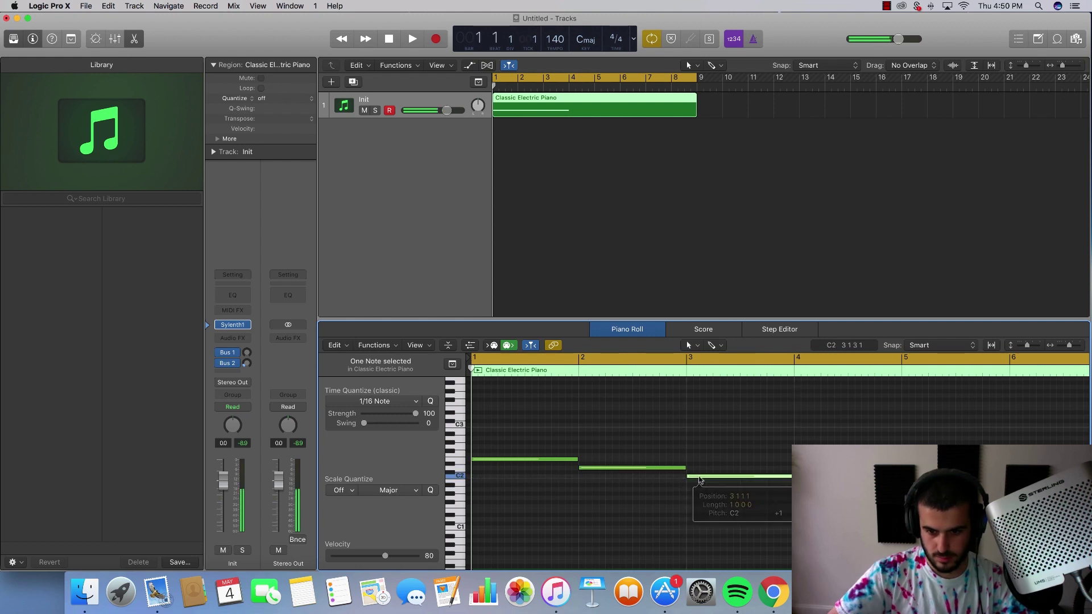
pyautogui.scroll(2, 777, 498)
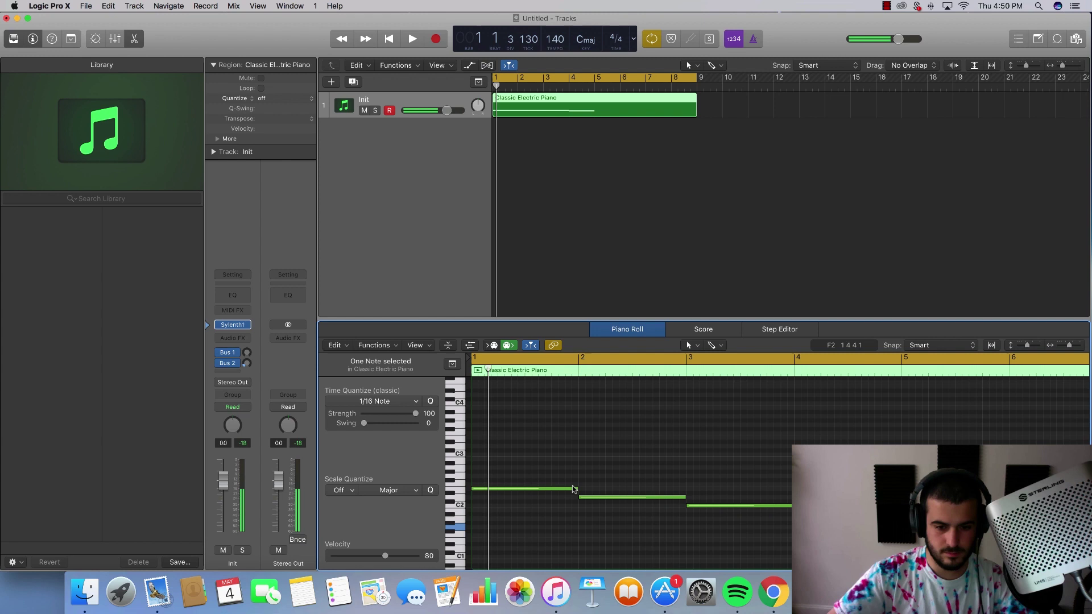
# Shorten the bar 1 E2 note to length 0 0 3 0, repeat it for five notes, and play the result.
pyautogui.moveTo(577, 488); pyautogui.dragTo(489, 489)
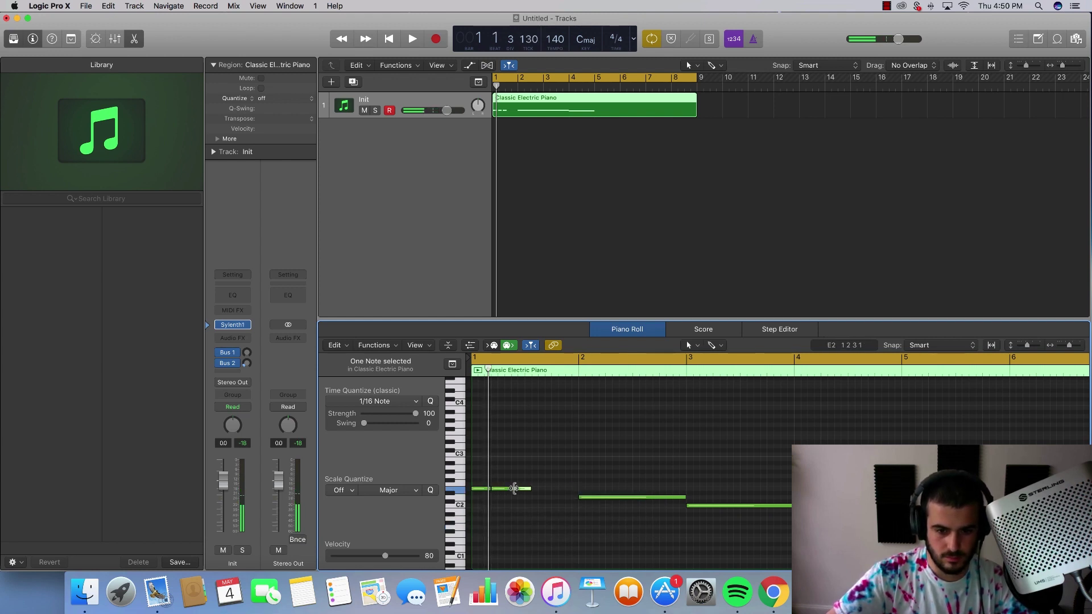
pyautogui.click(557, 489)
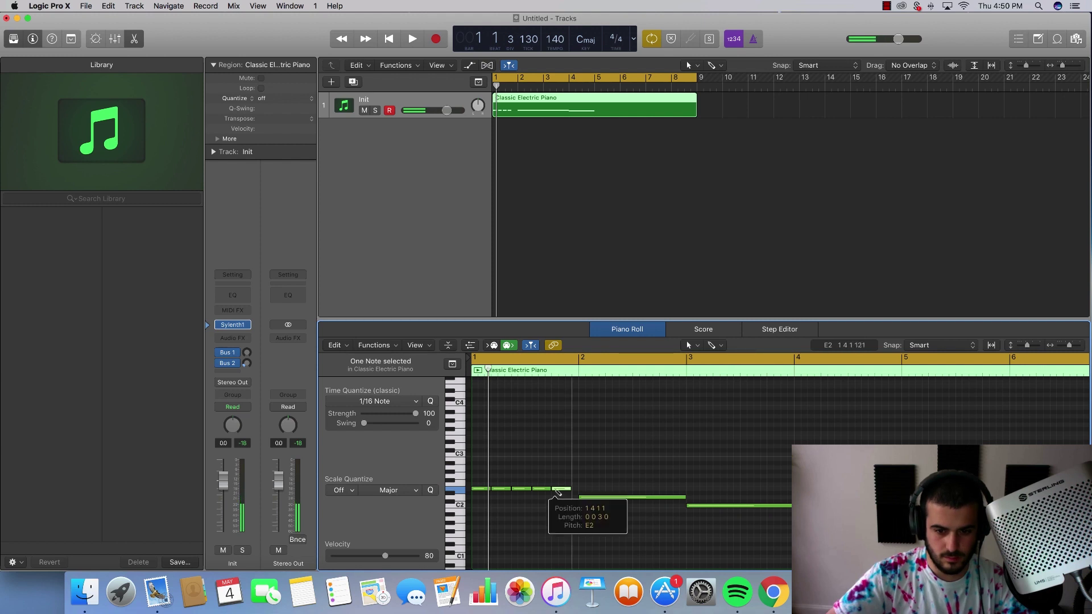
pyautogui.press('space')
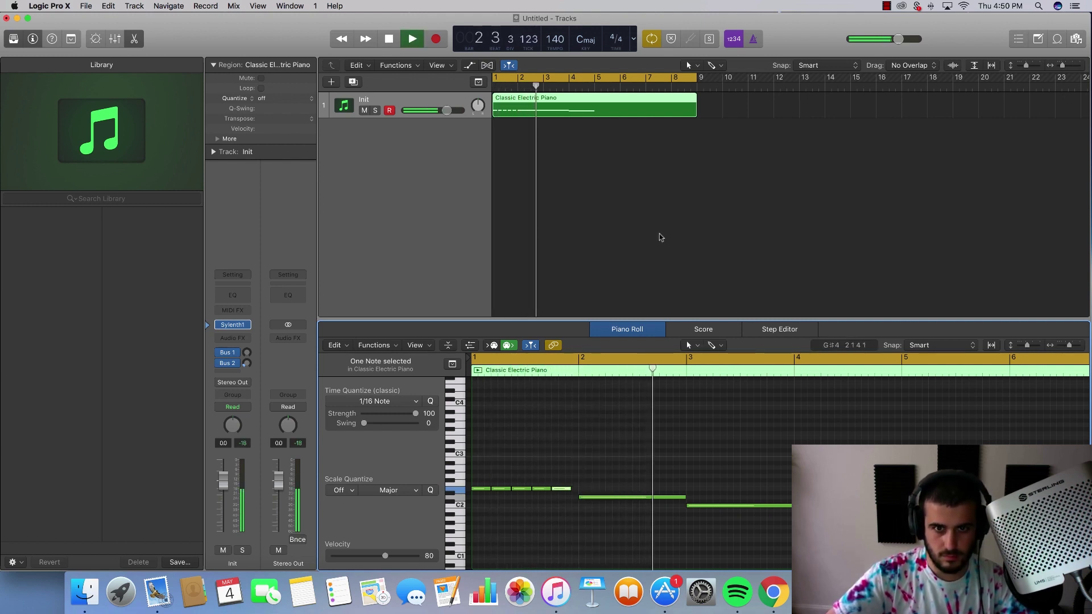
pyautogui.press('space')
# Replace the long notes in bars 2 to 4 with copies of the five-note pattern at D2, C2 and G1.
pyautogui.moveTo(632, 441); pyautogui.dragTo(814, 526)
pyautogui.press('BackSpace')
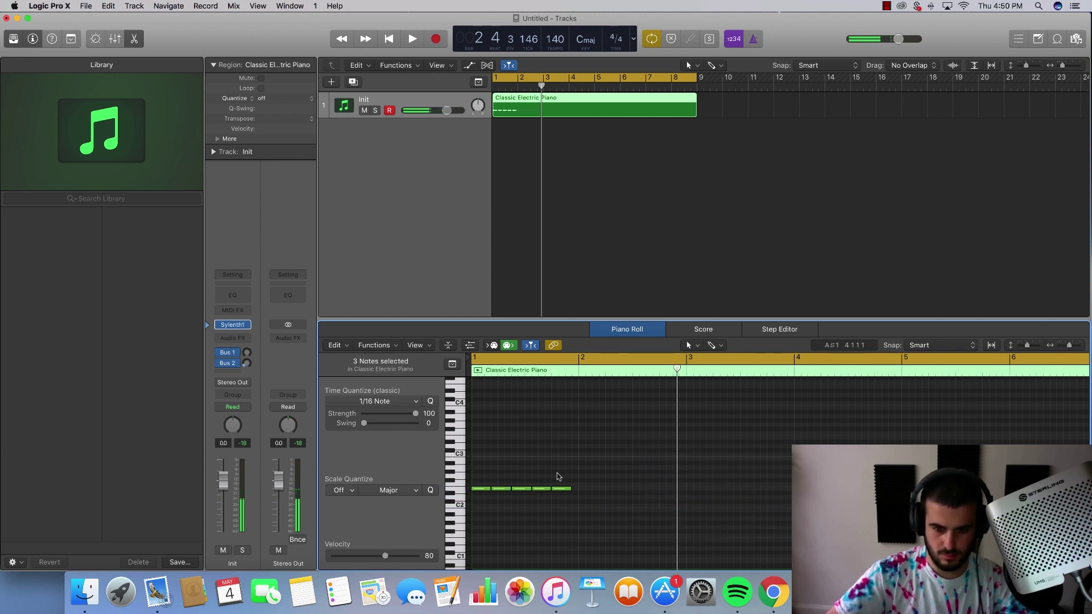
pyautogui.moveTo(600, 507); pyautogui.dragTo(468, 466)
pyautogui.press('super+r')
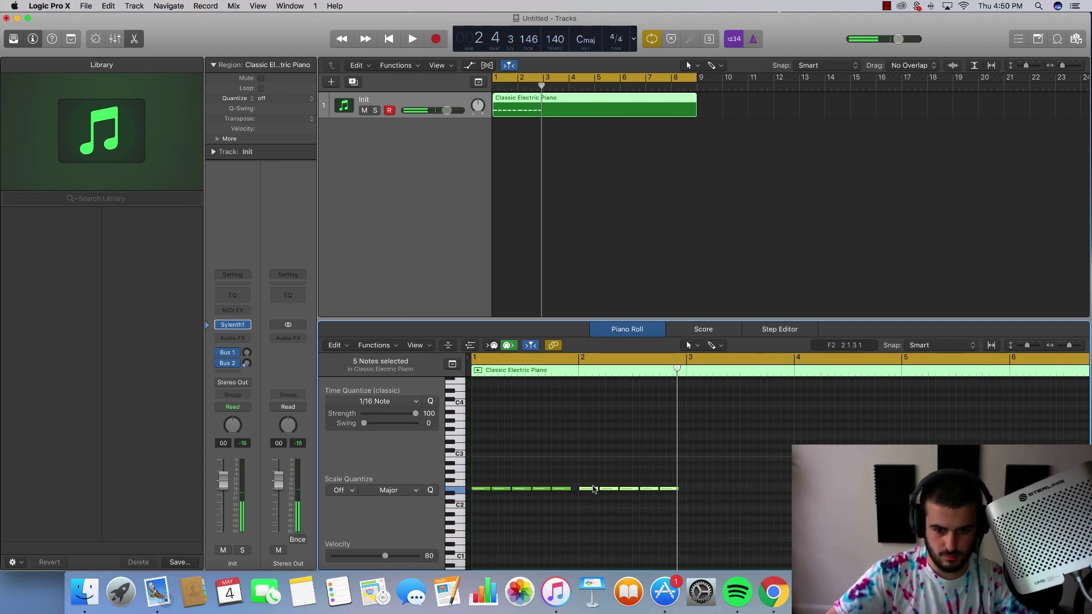
pyautogui.moveTo(593, 489); pyautogui.dragTo(603, 497)
pyautogui.press('super+r')
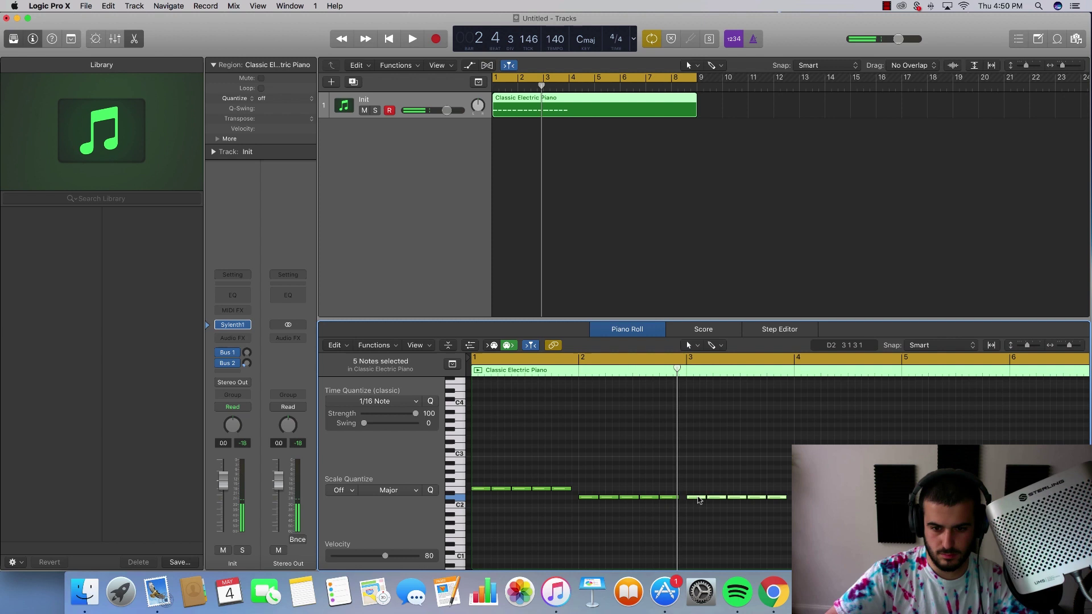
pyautogui.moveTo(698, 500); pyautogui.dragTo(700, 508)
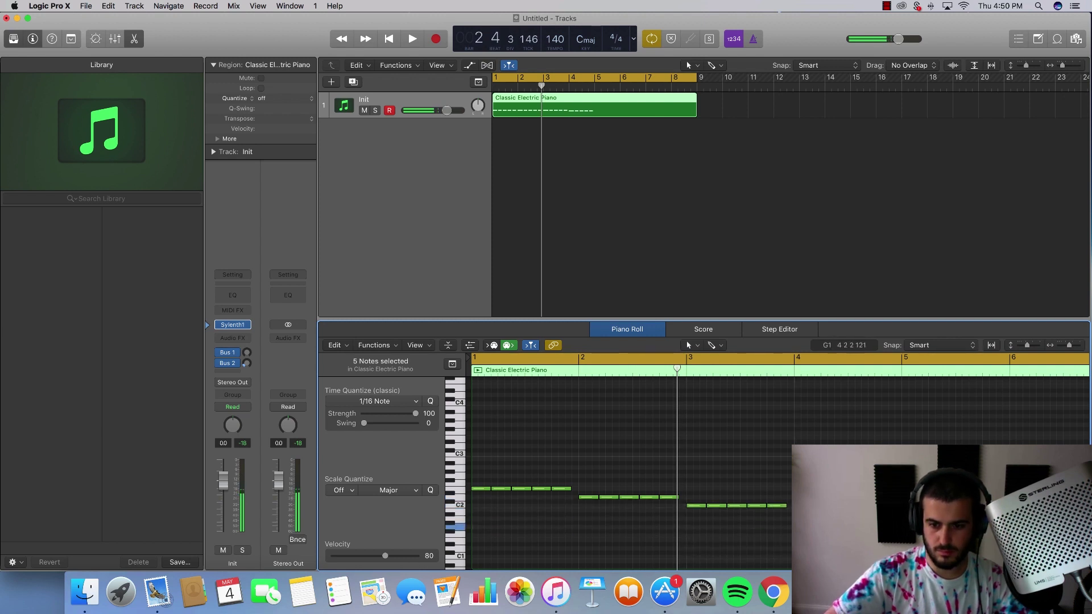
# Add five short B2 notes above the E2 notes in bar 1 and listen to the bar.
pyautogui.moveTo(482, 466); pyautogui.dragTo(486, 460)
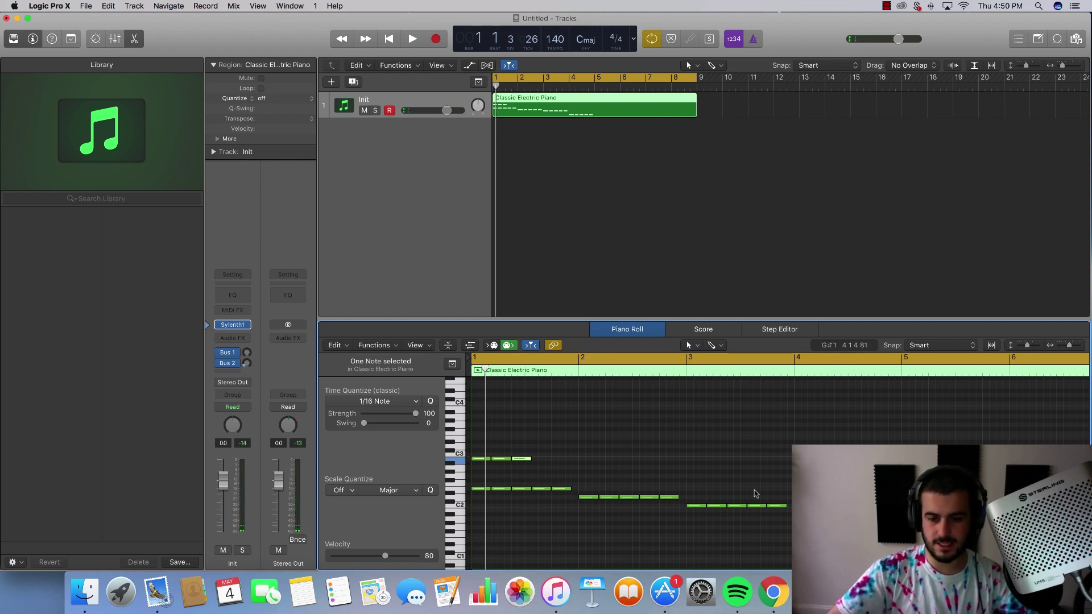
pyautogui.click(534, 460)
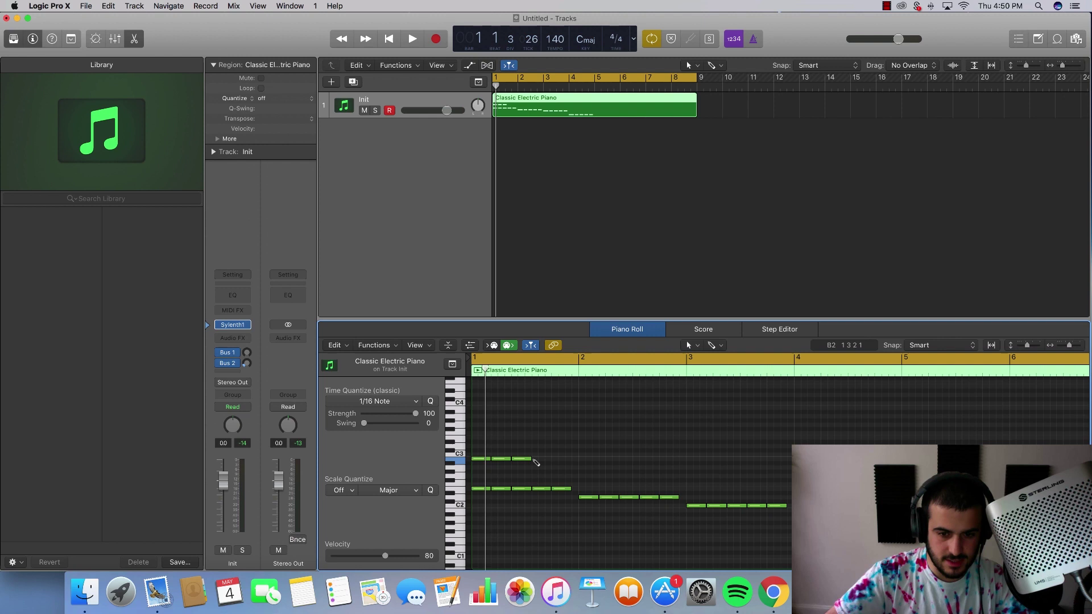
pyautogui.click(557, 459)
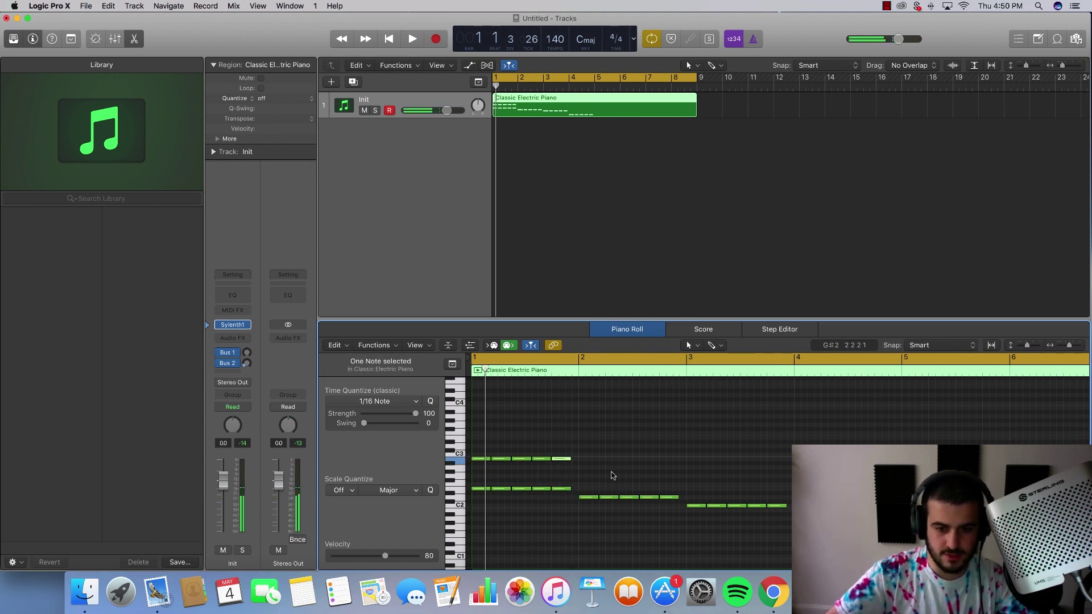
pyautogui.press('space')
pyautogui.press('space')
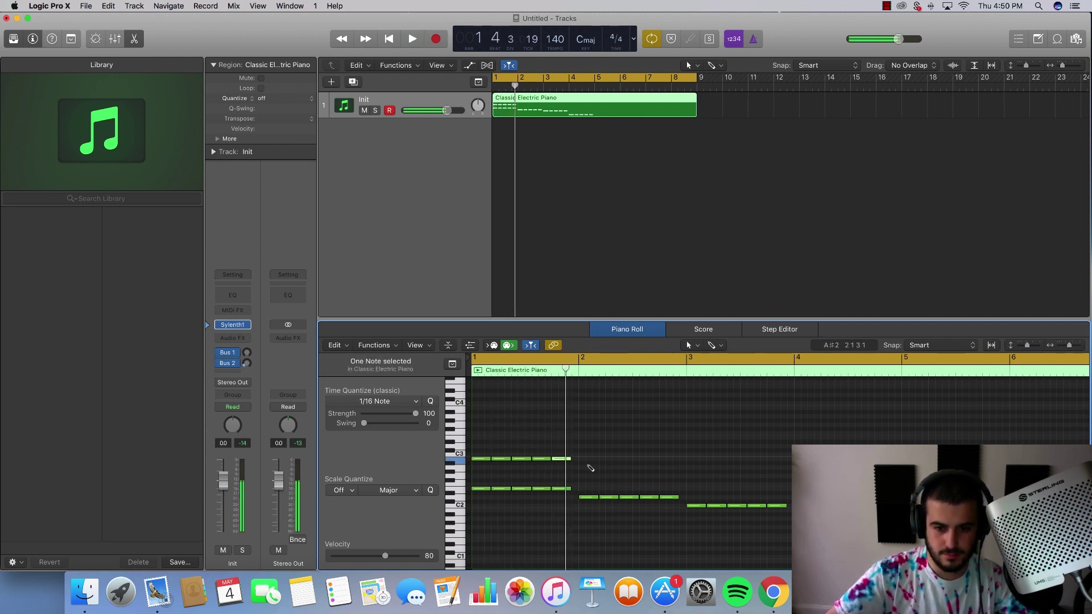
# Add five short A2 notes above the D2 notes in bar 2.
pyautogui.click(581, 467)
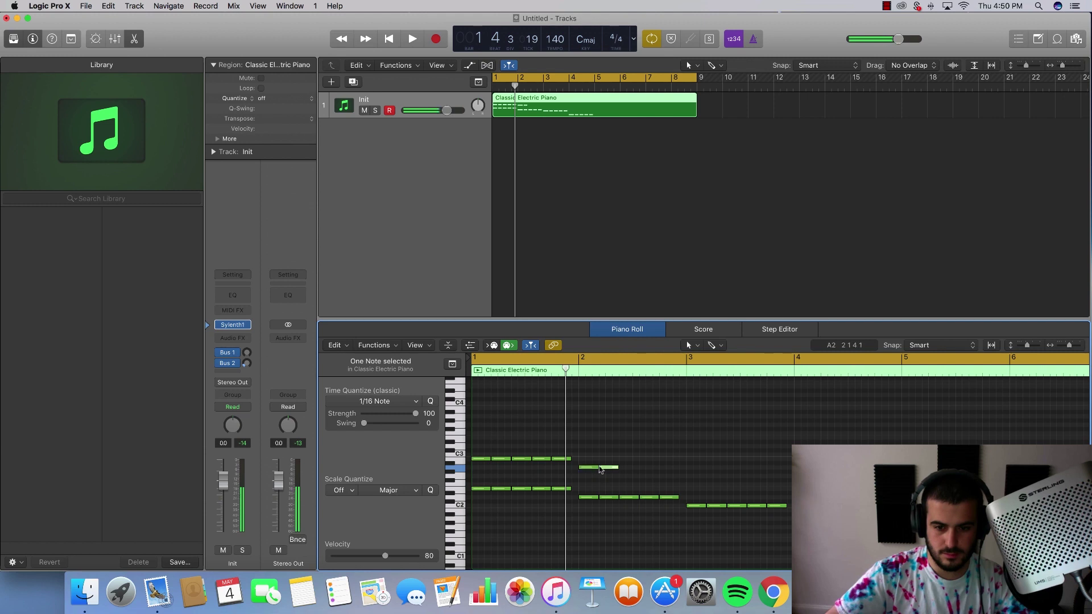
pyautogui.click(621, 468)
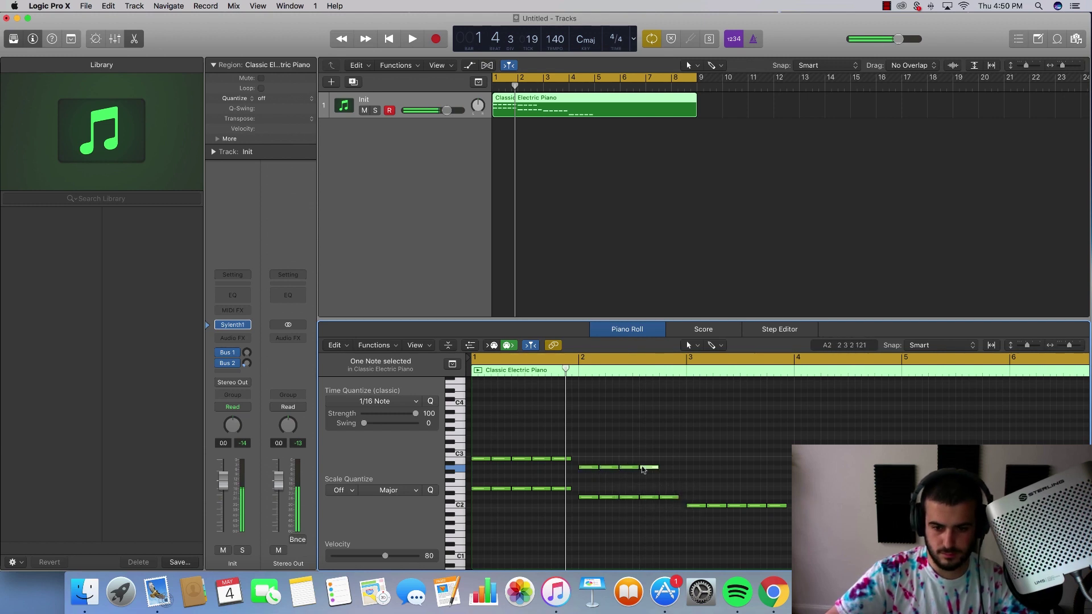
pyautogui.click(663, 467)
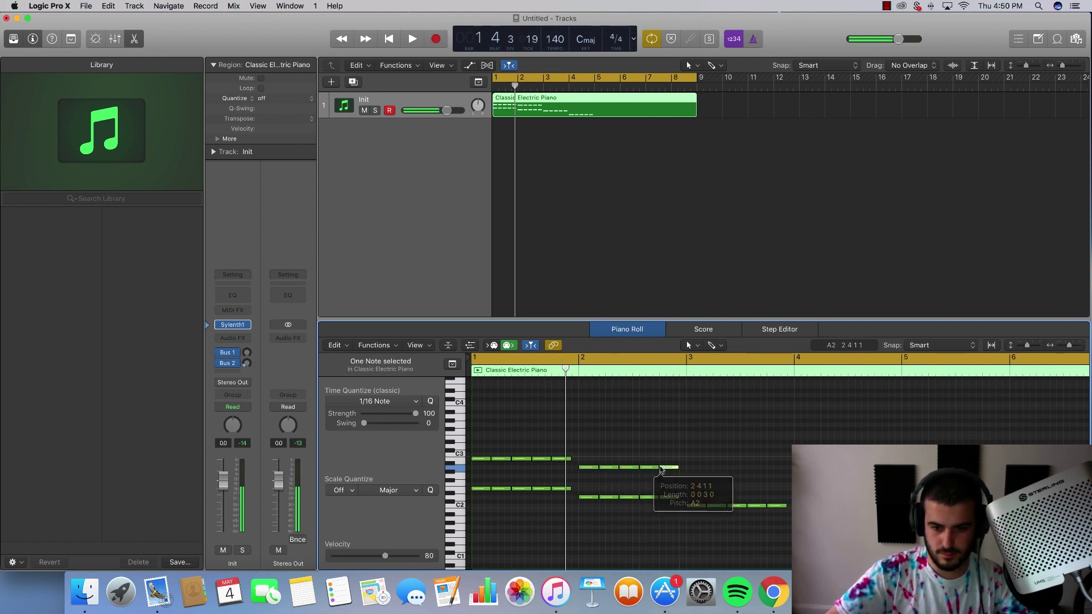
# Add five short G2 notes above the C2 notes in bar 3 and five D2 notes above G1 in bar 4.
pyautogui.click(689, 475)
pyautogui.click(709, 475)
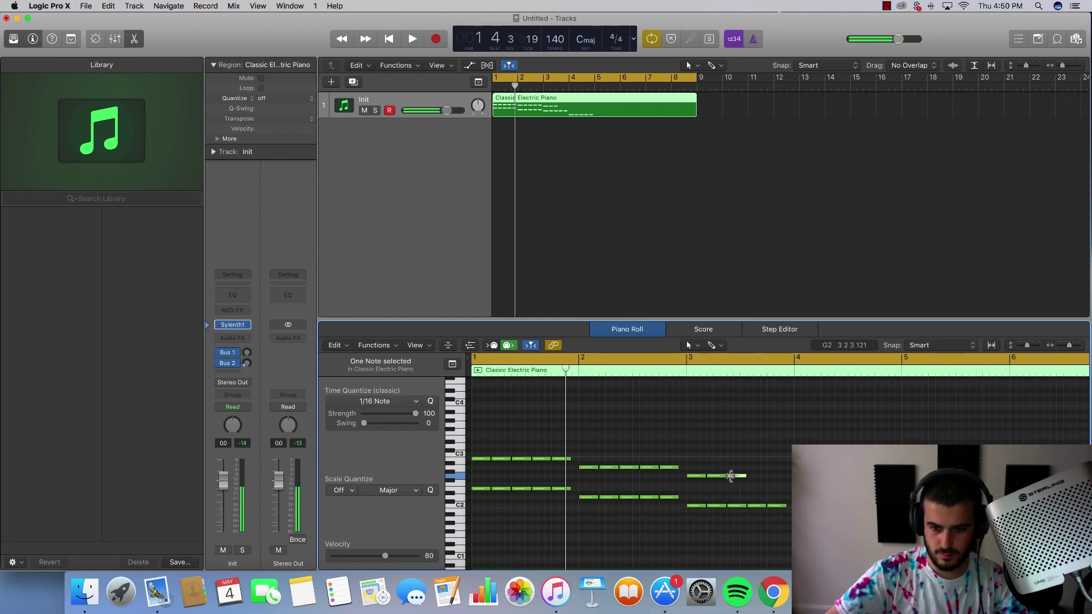
pyautogui.click(769, 475)
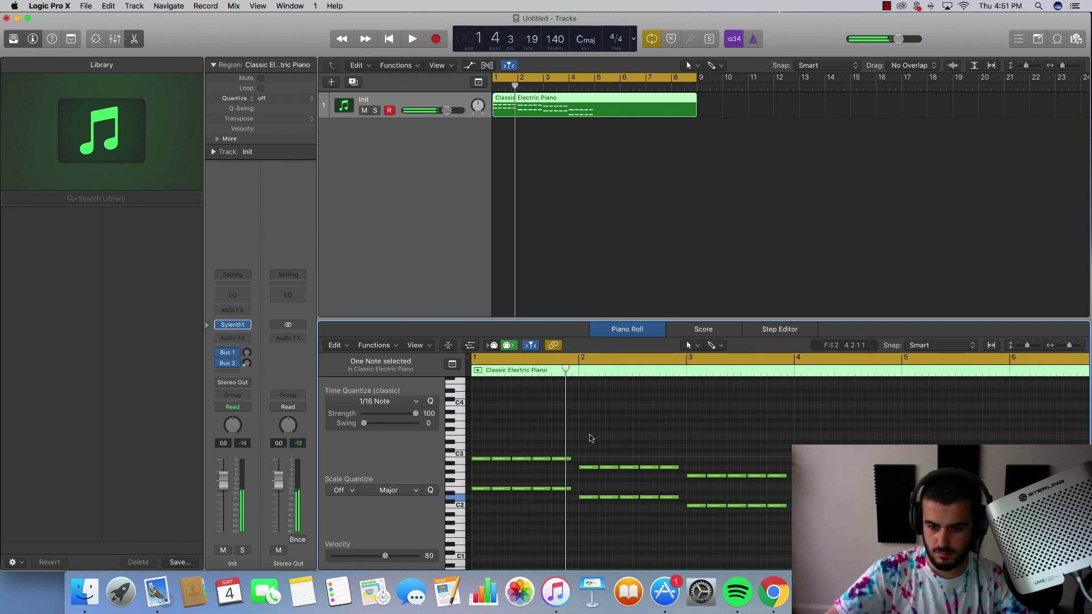
pyautogui.press('space')
pyautogui.press('space')
# Add a third row of five short G3 notes above the B2 notes in bar 1.
pyautogui.scroll(3, 493, 458)
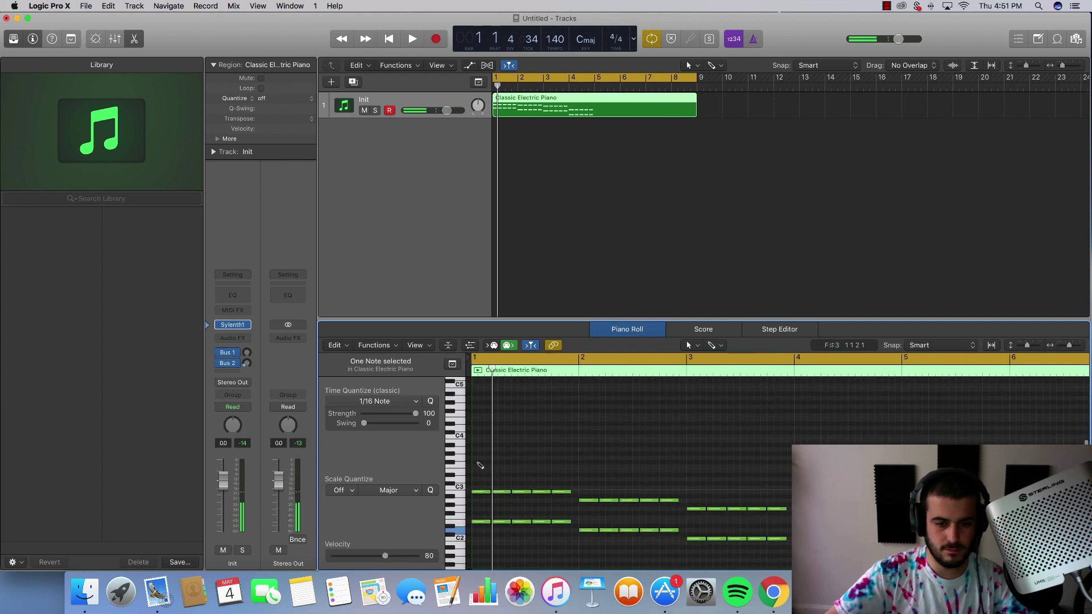
pyautogui.click(477, 457)
pyautogui.press('space')
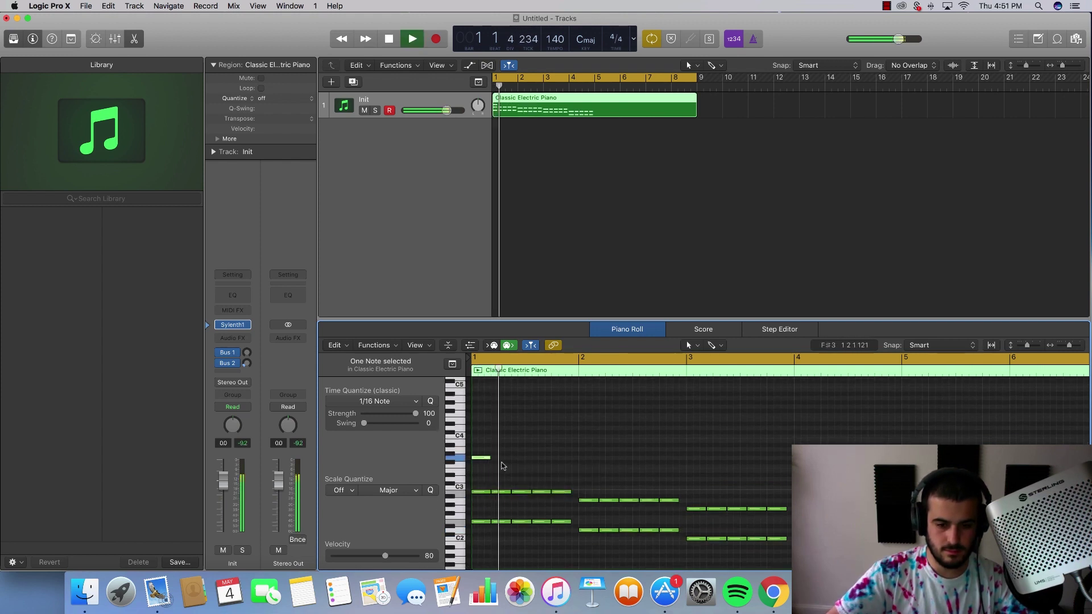
pyautogui.press('space')
pyautogui.keyDown('super'); pyautogui.click(494, 458); pyautogui.keyUp('super')
pyautogui.moveTo(516, 462)
pyautogui.mouseDown()
pyautogui.moveTo(480, 452)
pyautogui.moveTo(527, 459)
pyautogui.mouseUp()
pyautogui.press('super+r')
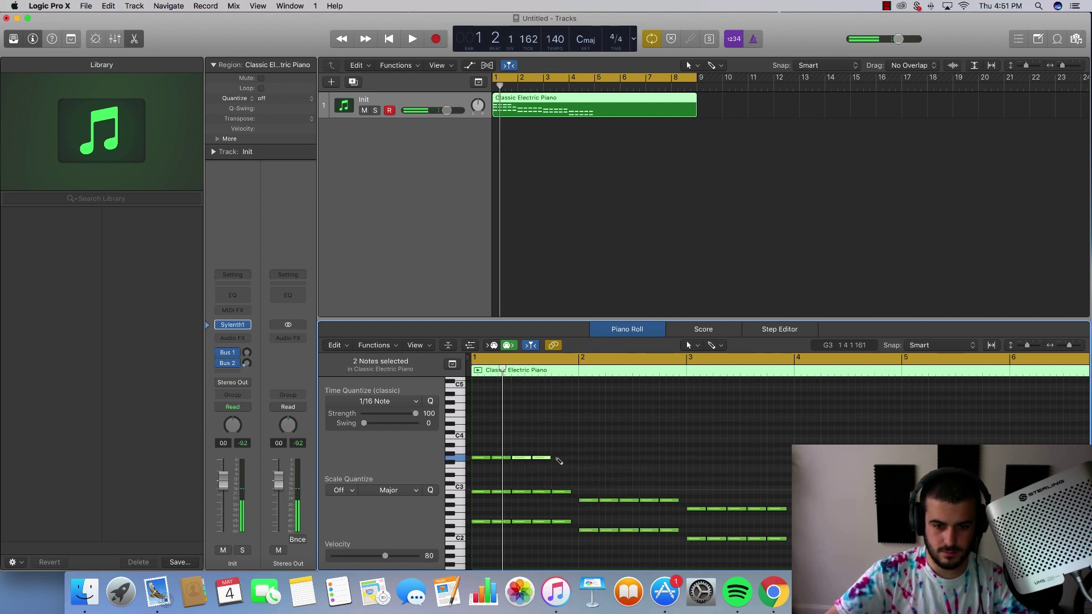
pyautogui.keyDown('super'); pyautogui.click(555, 458); pyautogui.keyUp('super')
# Repeat the five G3 notes into bar 2, lower the copies to F#3, and play the chords.
pyautogui.moveTo(593, 460); pyautogui.dragTo(470, 454)
pyautogui.press('super+r')
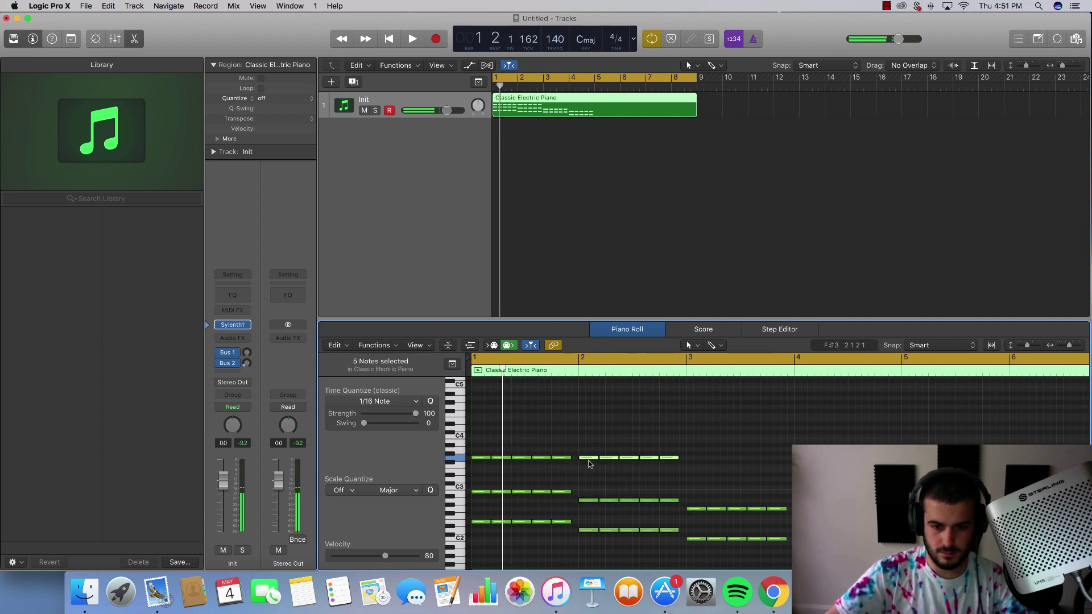
pyautogui.moveTo(595, 461); pyautogui.dragTo(596, 465)
pyautogui.press('space')
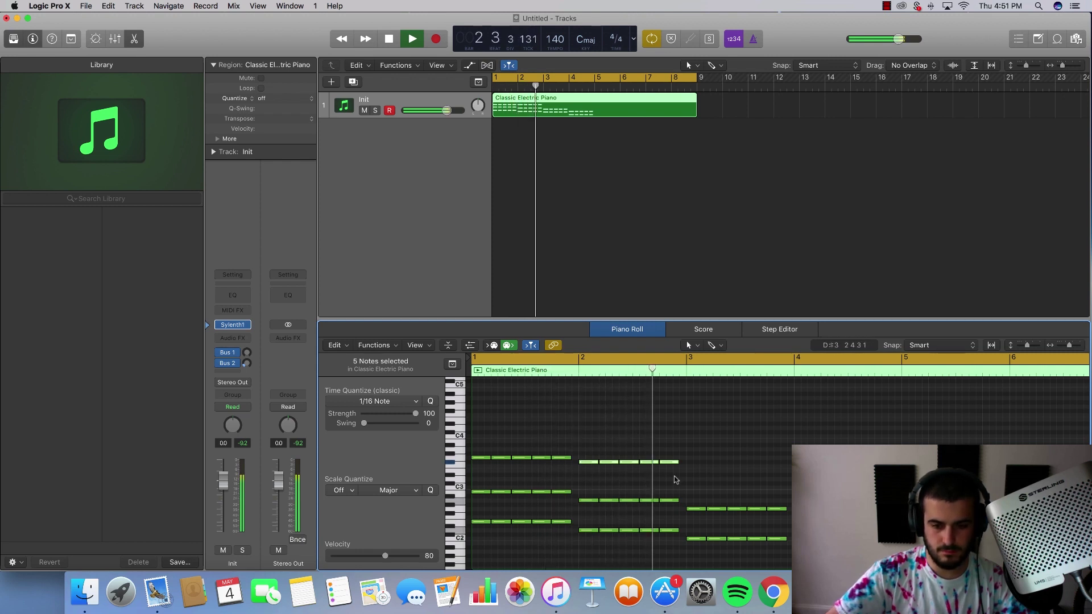
pyautogui.press('space')
# Repeat the upper five-note row into bar 3 at E3 and into bar 4 at a lower pitch, checking by playback.
pyautogui.press('super+r')
pyautogui.moveTo(694, 466); pyautogui.dragTo(694, 474)
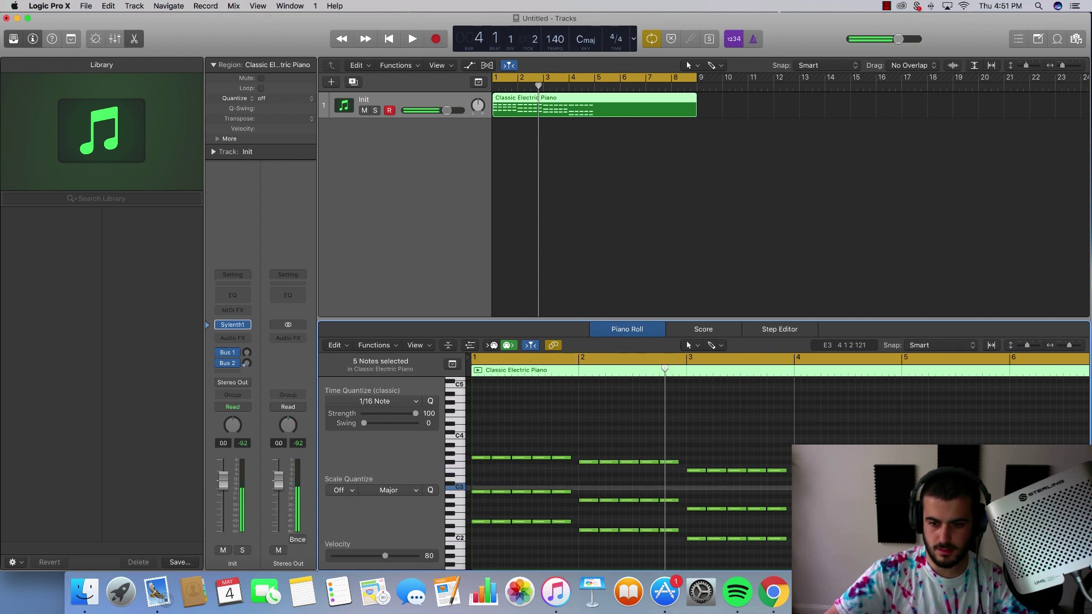
pyautogui.press('space')
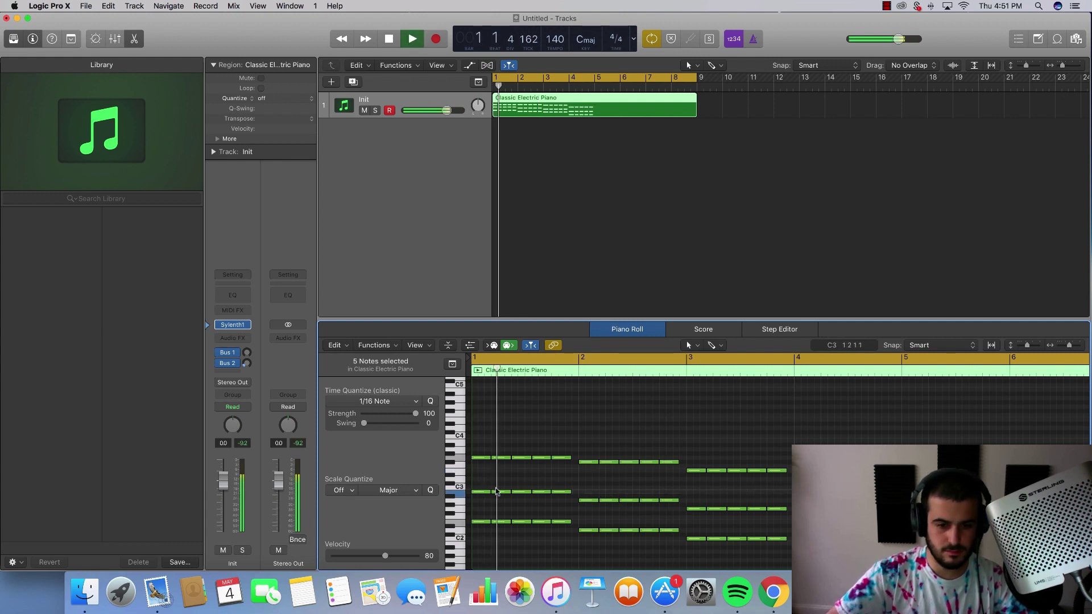
pyautogui.press('space')
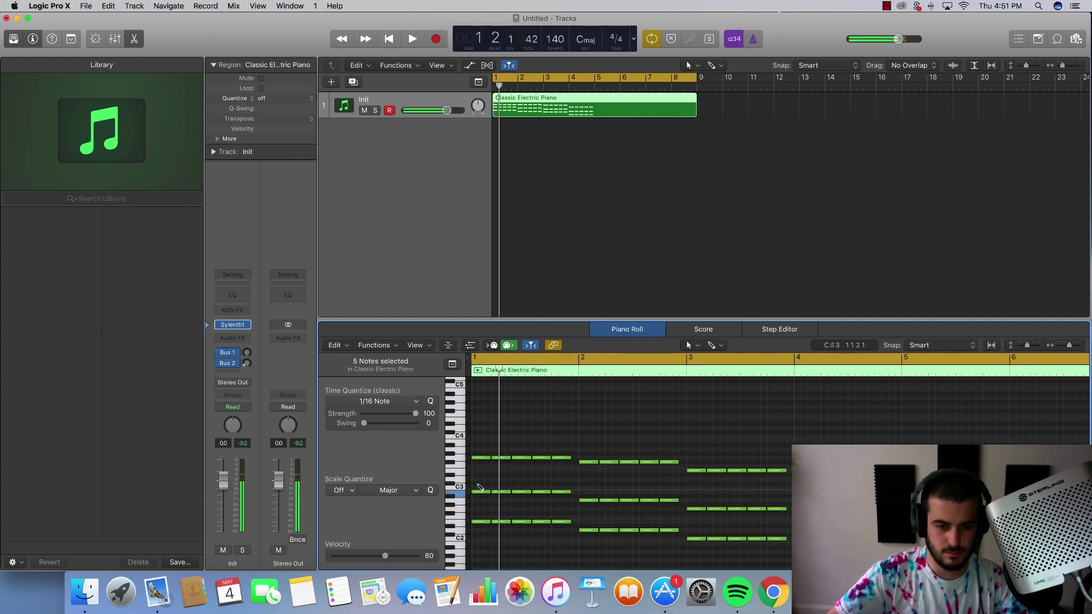
# Open the Sylenth1 instrument and slightly raise the Amp Env A decay while the chords play.
pyautogui.click(232, 325)
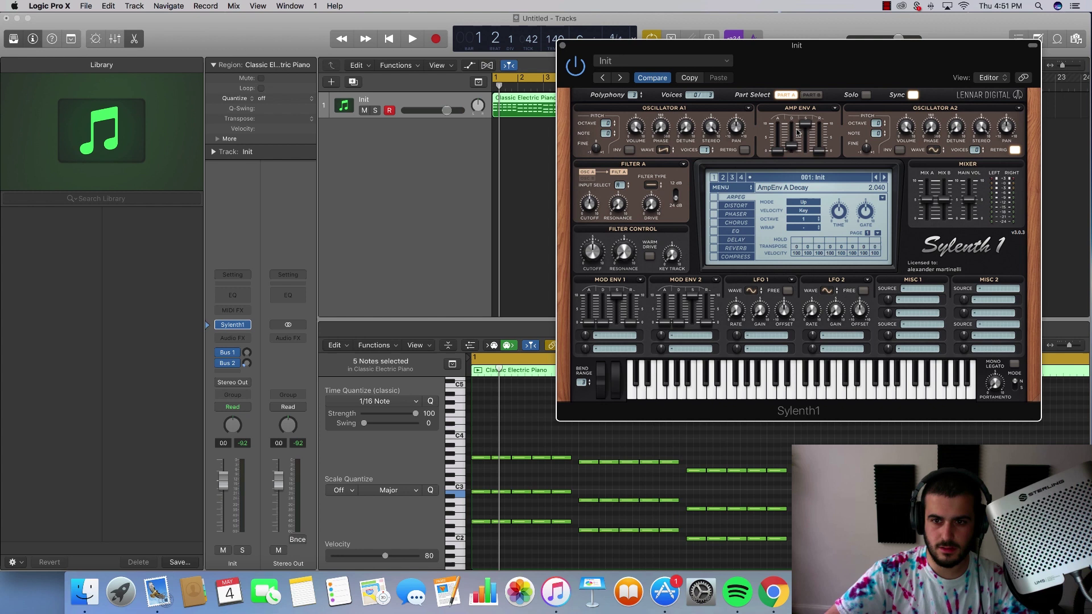
pyautogui.press('space')
pyautogui.moveTo(794, 146); pyautogui.dragTo(795, 142)
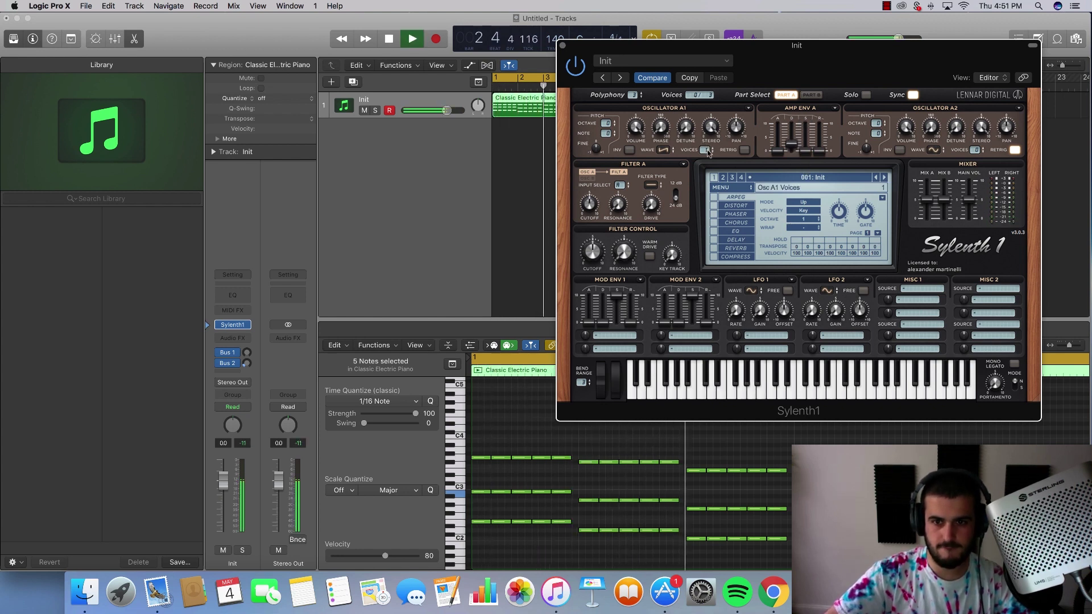
# Raise the oscillator A1 voices and set its detune to about 3.563 while the chords play, then close Sylenth1.
pyautogui.moveTo(708, 138); pyautogui.dragTo(681, 65)
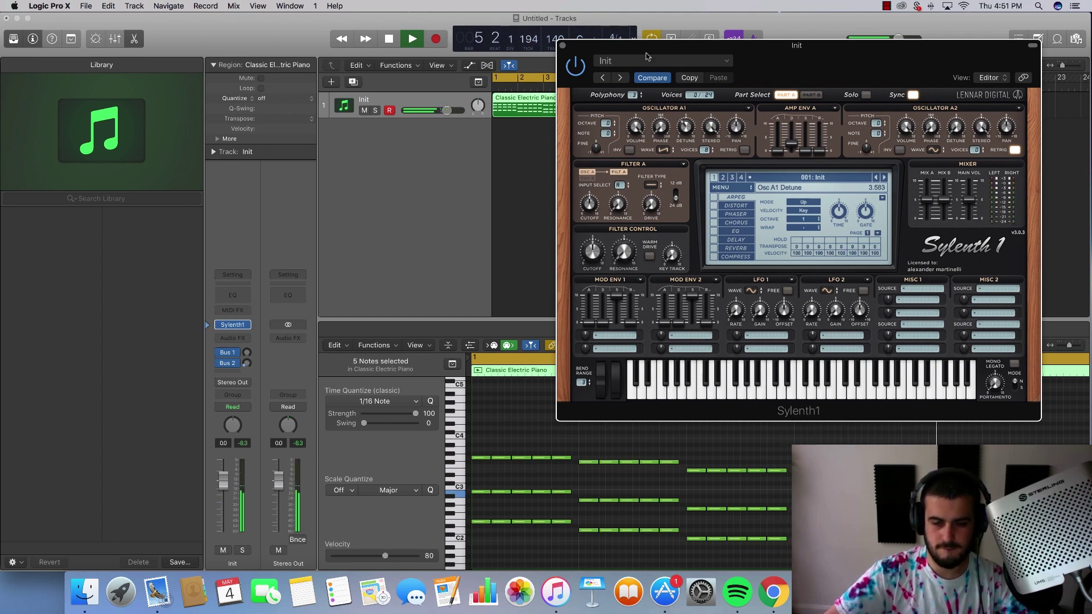
pyautogui.press('space')
pyautogui.click(561, 45)
pyautogui.scroll(-3, 603, 448)
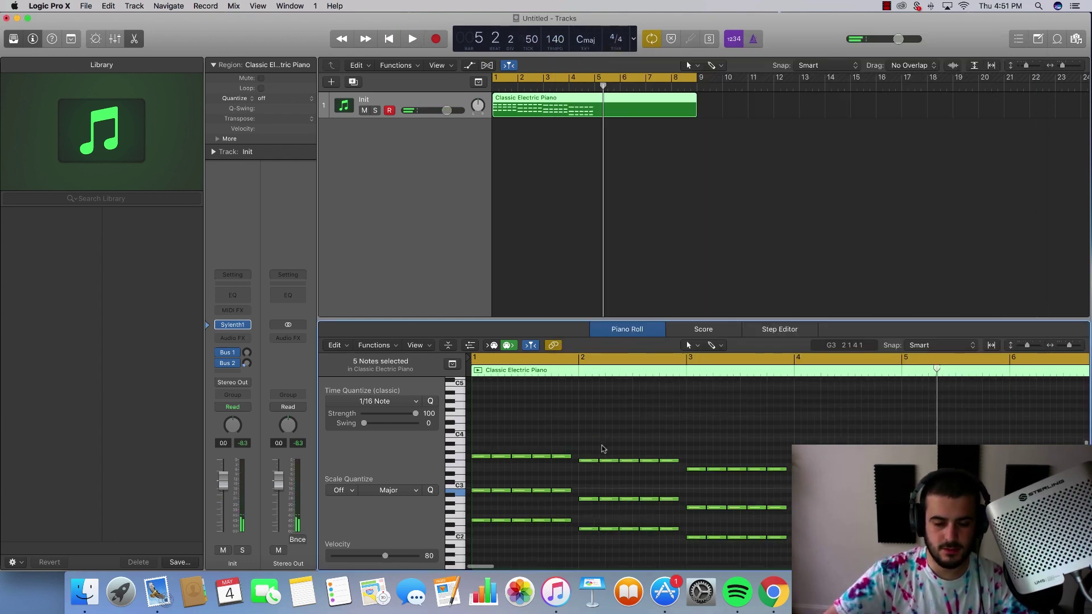
# Reopen Sylenth1, switch oscillator A1's waveform to Sine, and play the chords.
pyautogui.click(238, 325)
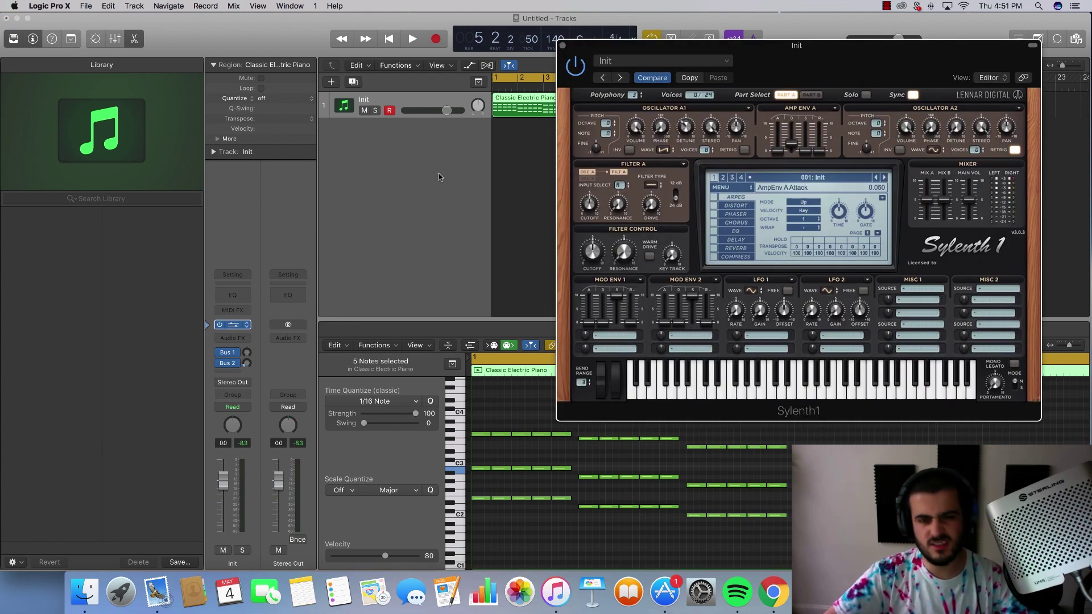
pyautogui.click(663, 148)
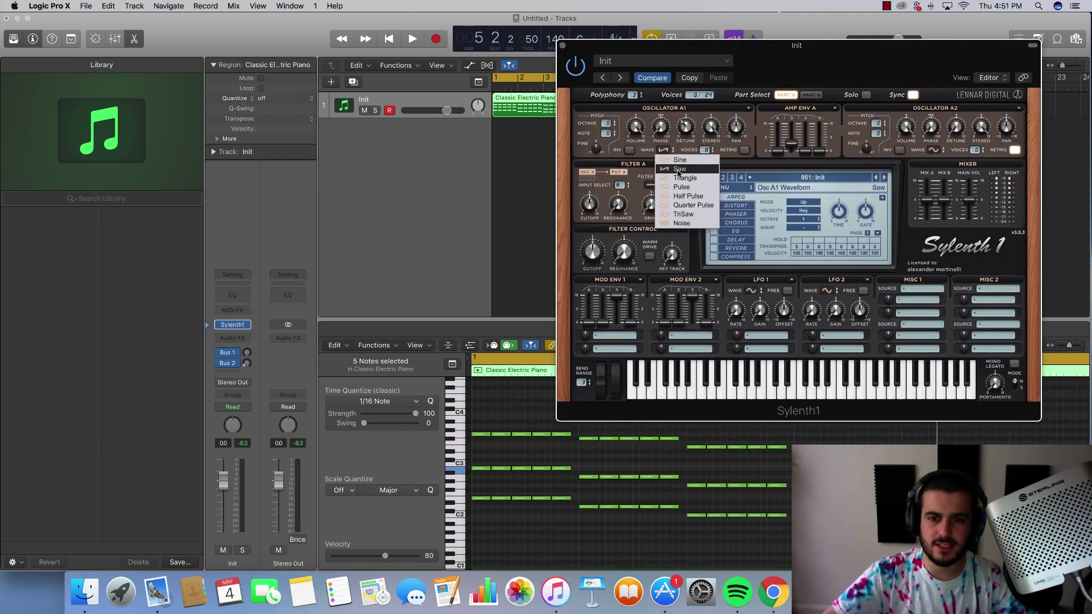
pyautogui.click(683, 153)
pyautogui.press('space')
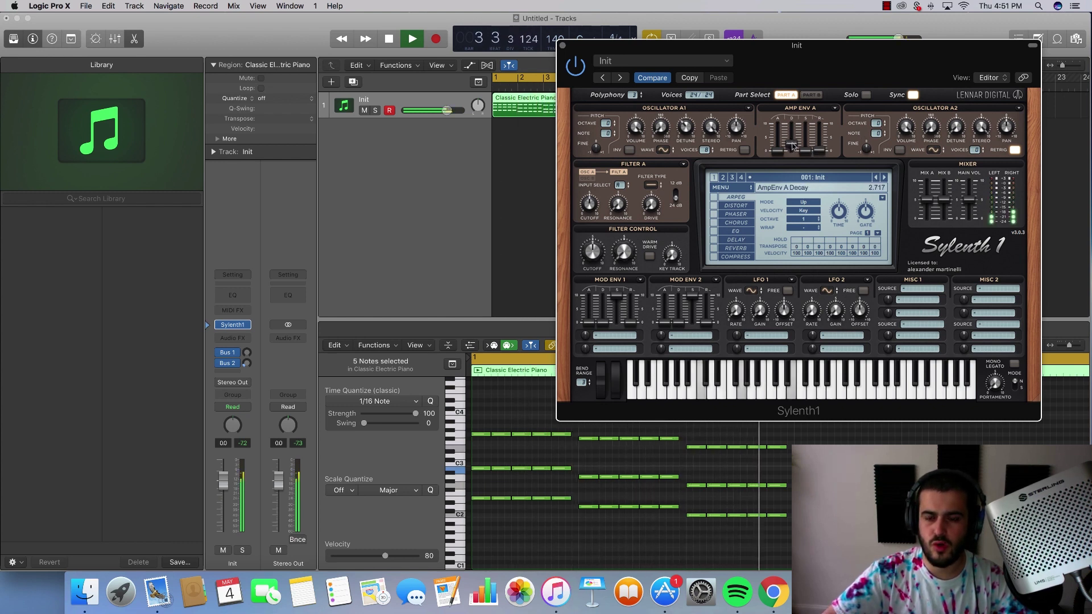
# Fine-tune the Amp Env A decay and set oscillator A2's octave to +1, checking the sound by playback.
pyautogui.moveTo(806, 151); pyautogui.dragTo(798, 144)
pyautogui.press('space')
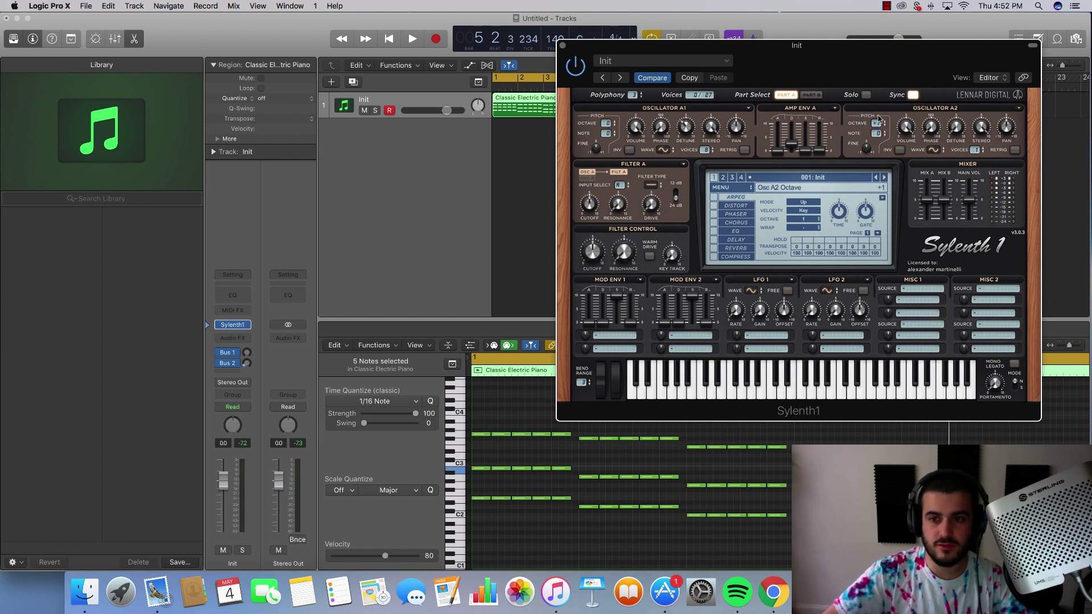
pyautogui.press('space')
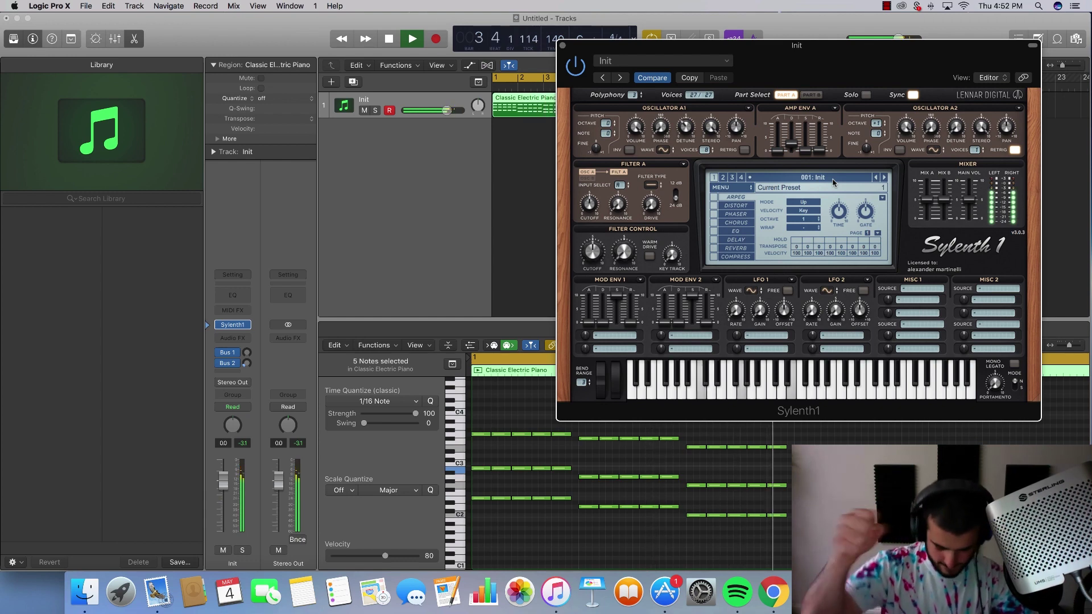
pyautogui.press('space')
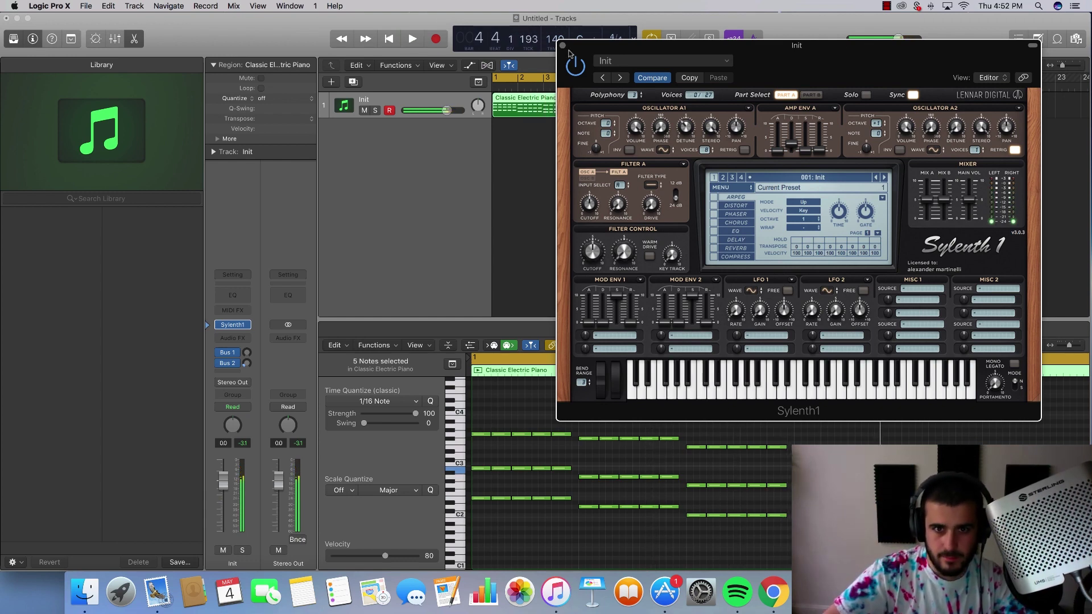
pyautogui.click(562, 46)
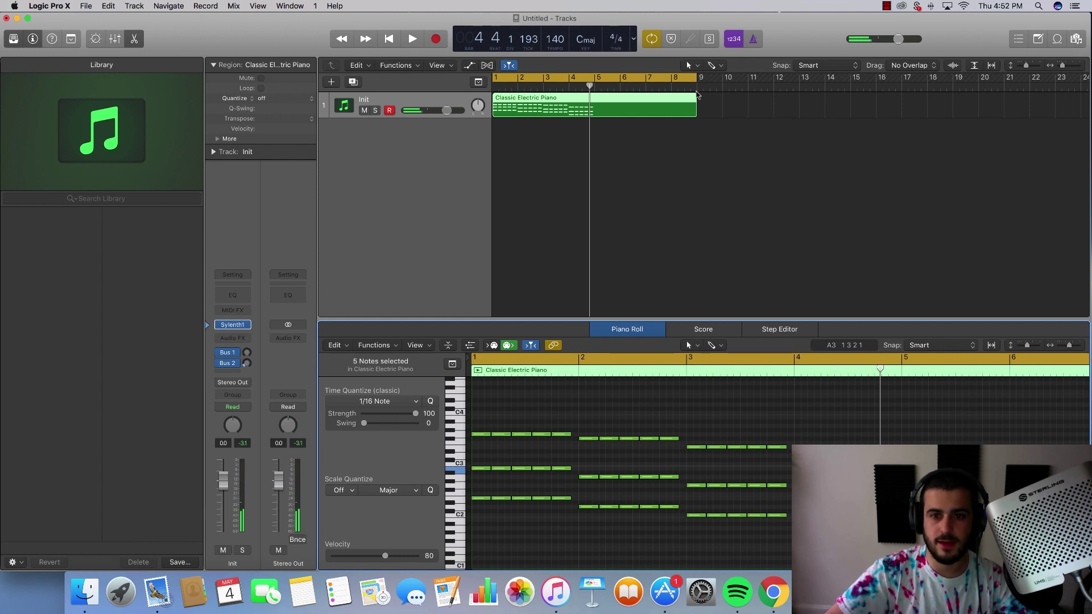
# Shorten the cycle range and the Classic Electric Piano region to four bars, and play the loop.
pyautogui.moveTo(694, 79); pyautogui.dragTo(598, 80)
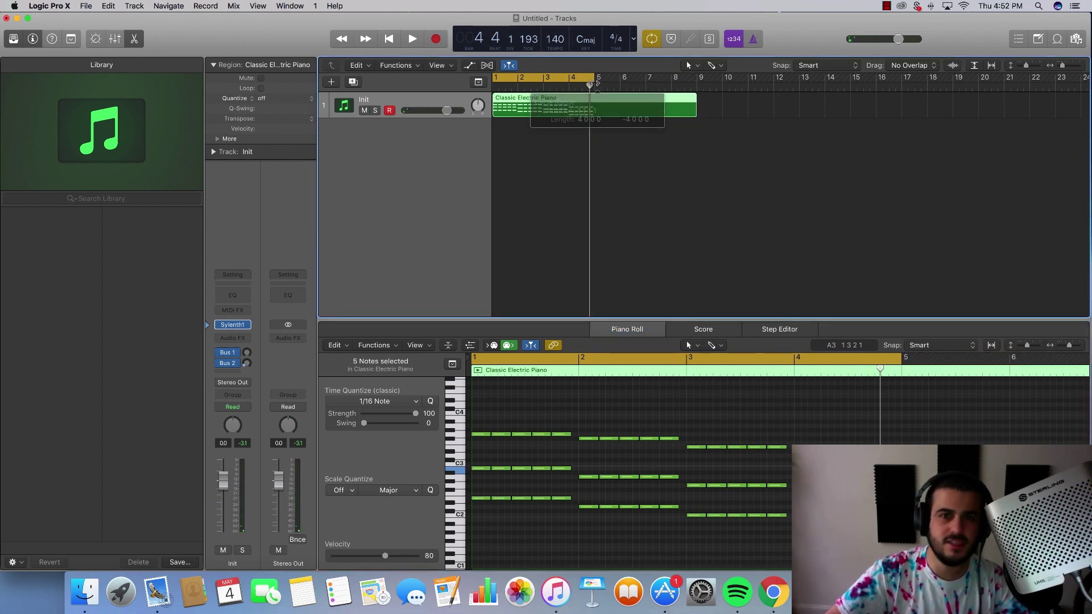
pyautogui.click(702, 114)
pyautogui.moveTo(697, 114); pyautogui.dragTo(593, 114)
pyautogui.press('space')
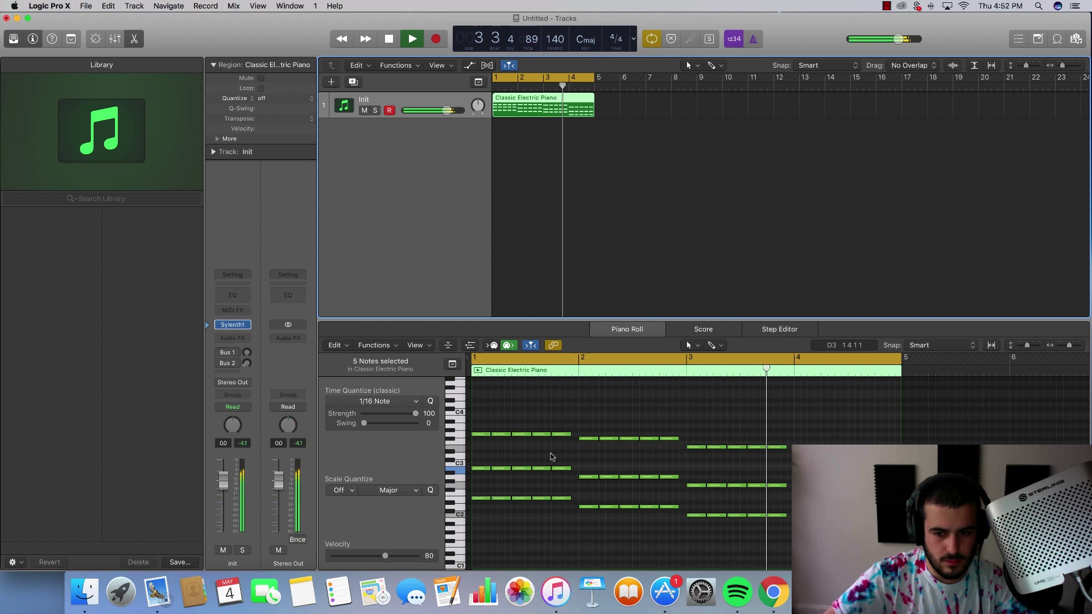
# Add a row of five short E3 notes between the B2 and G3 rows in bar 1, checking by playback.
pyautogui.scroll(1, 557, 461)
pyautogui.scroll(1, 557, 461)
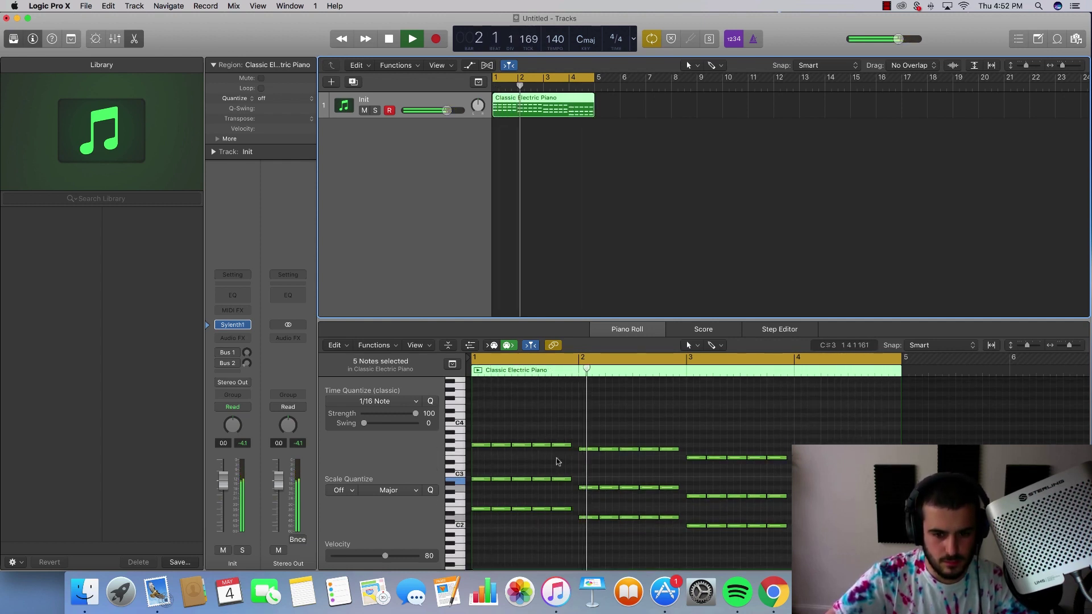
pyautogui.press('space')
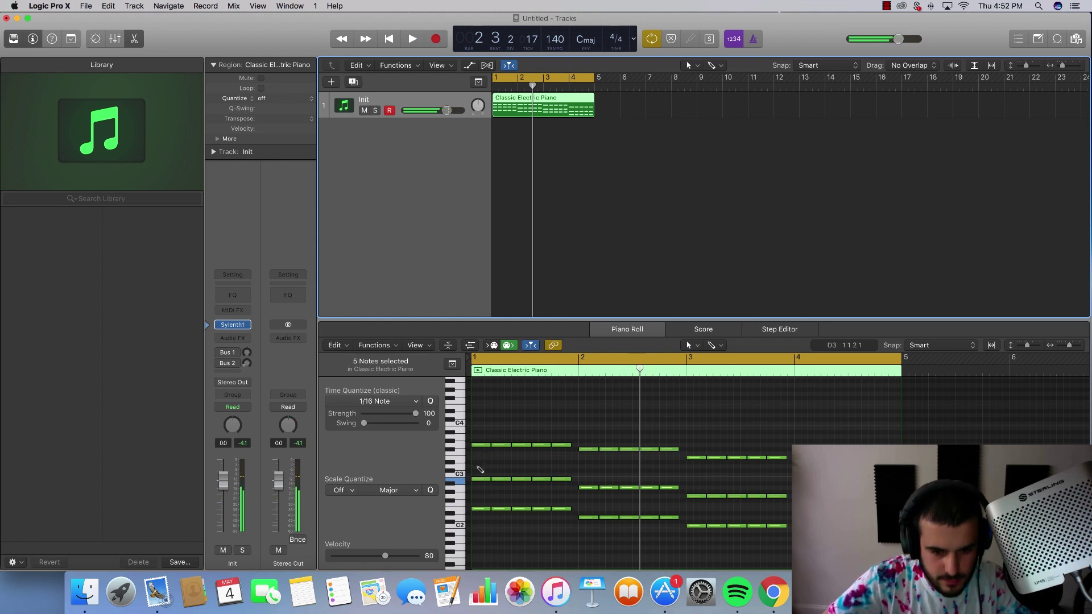
pyautogui.doubleClick(483, 466)
pyautogui.moveTo(482, 466); pyautogui.dragTo(517, 460)
pyautogui.press('space')
pyautogui.press('space')
pyautogui.doubleClick(493, 458)
pyautogui.press('space')
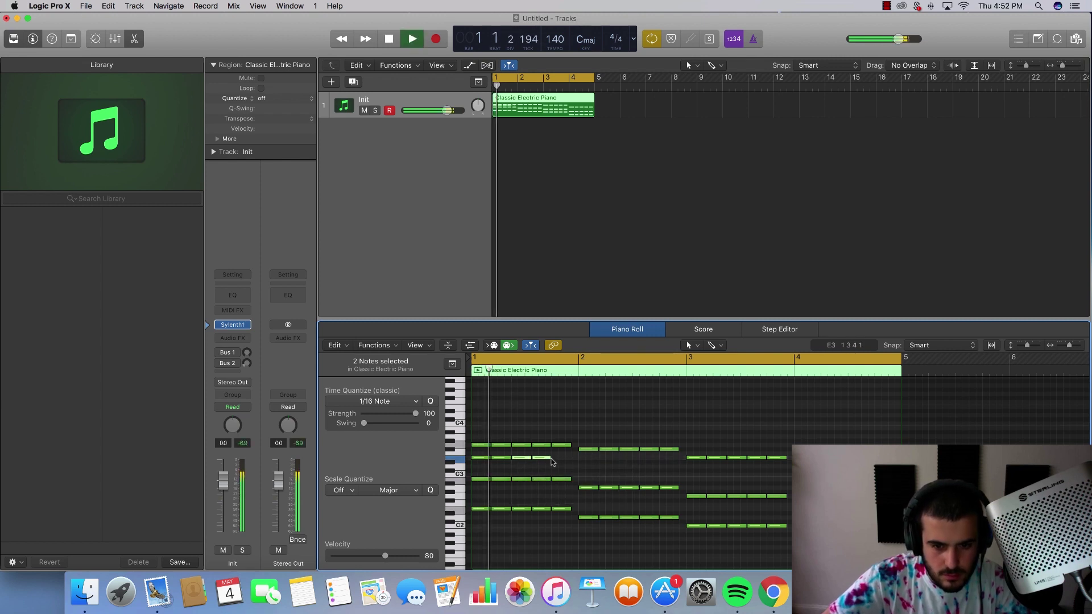
pyautogui.press('space')
pyautogui.doubleClick(560, 457)
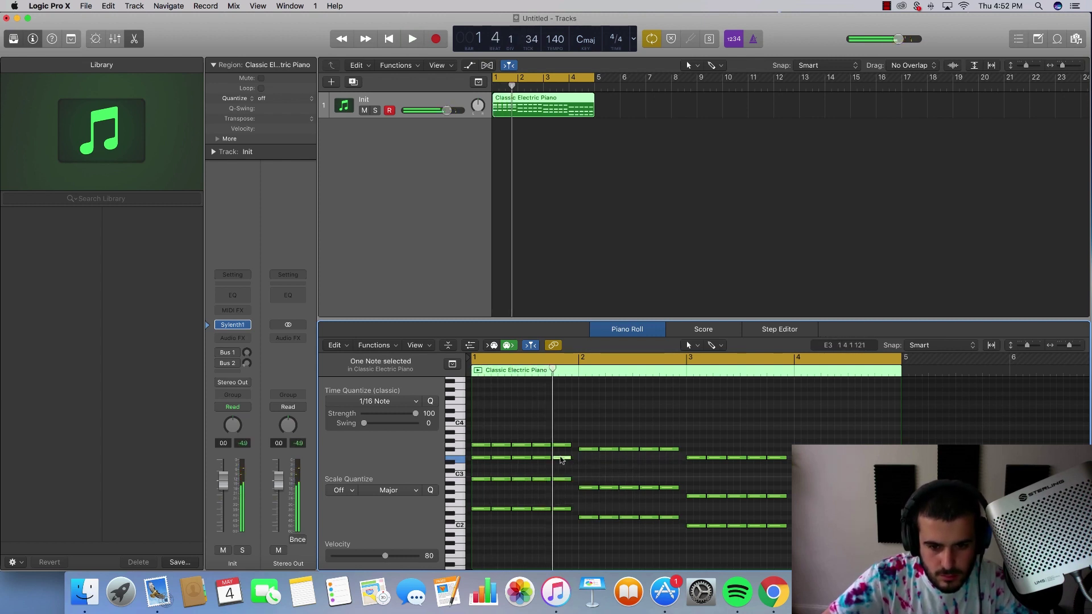
# Add a row of five short D3 notes below the top row in bar 2 and play the chords.
pyautogui.moveTo(585, 466); pyautogui.dragTo(587, 470)
pyautogui.doubleClick(621, 465)
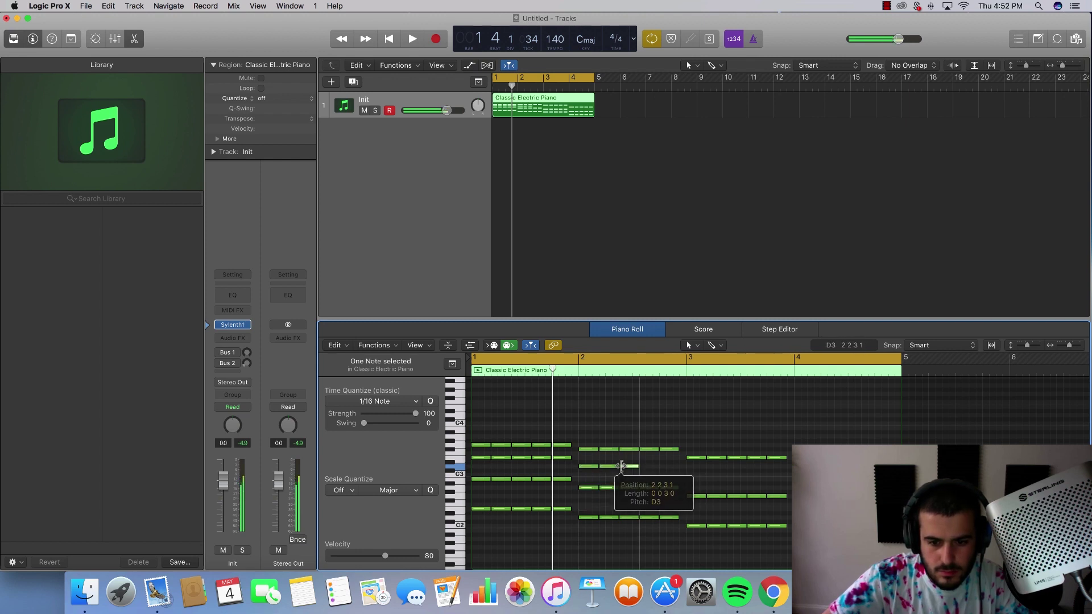
pyautogui.doubleClick(642, 466)
pyautogui.press('space')
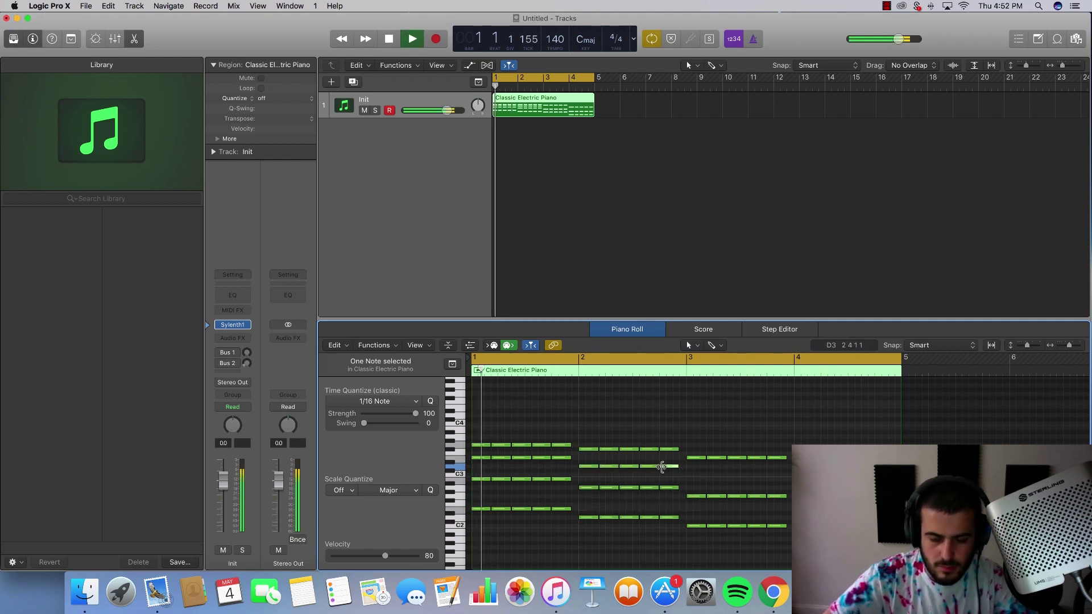
pyautogui.click(704, 479)
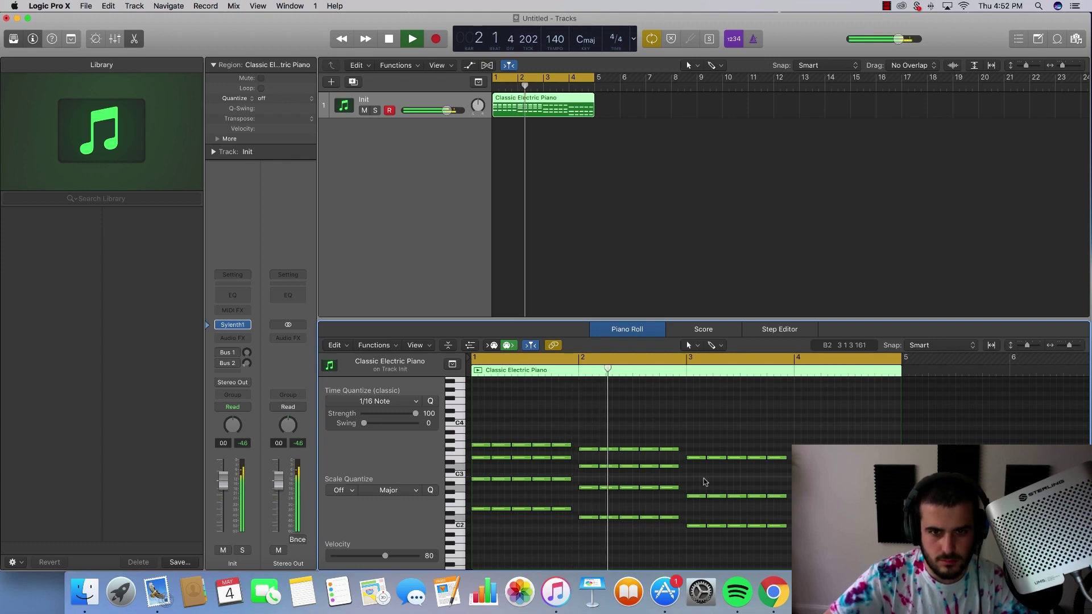
# Open Sylenth1 to adjust its polyphony for the four-note chords and replay the progression.
pyautogui.press('space')
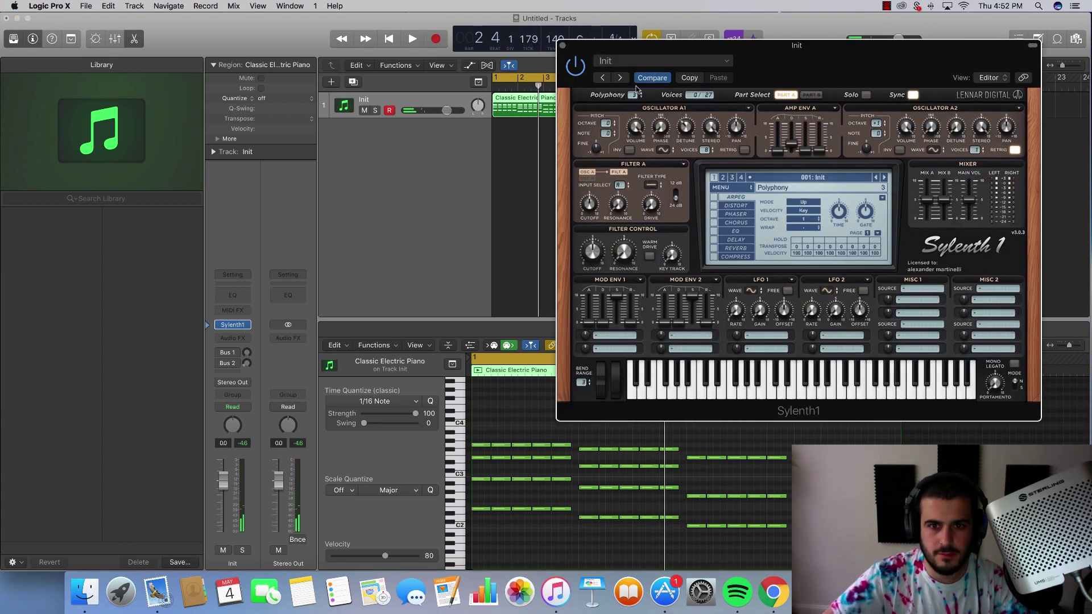
pyautogui.press('space')
pyautogui.press('super+w')
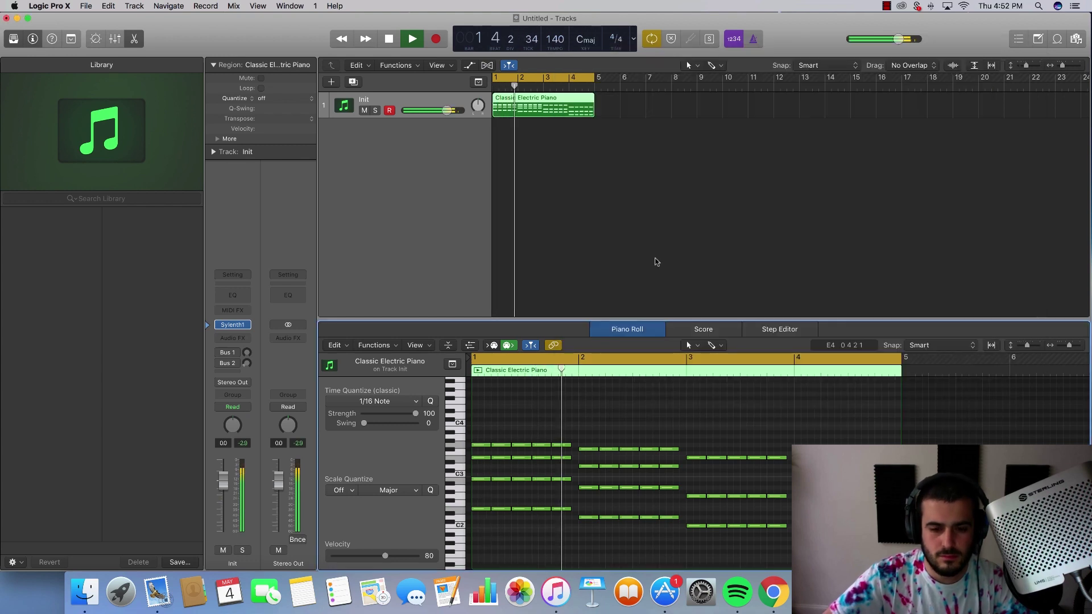
pyautogui.press('space')
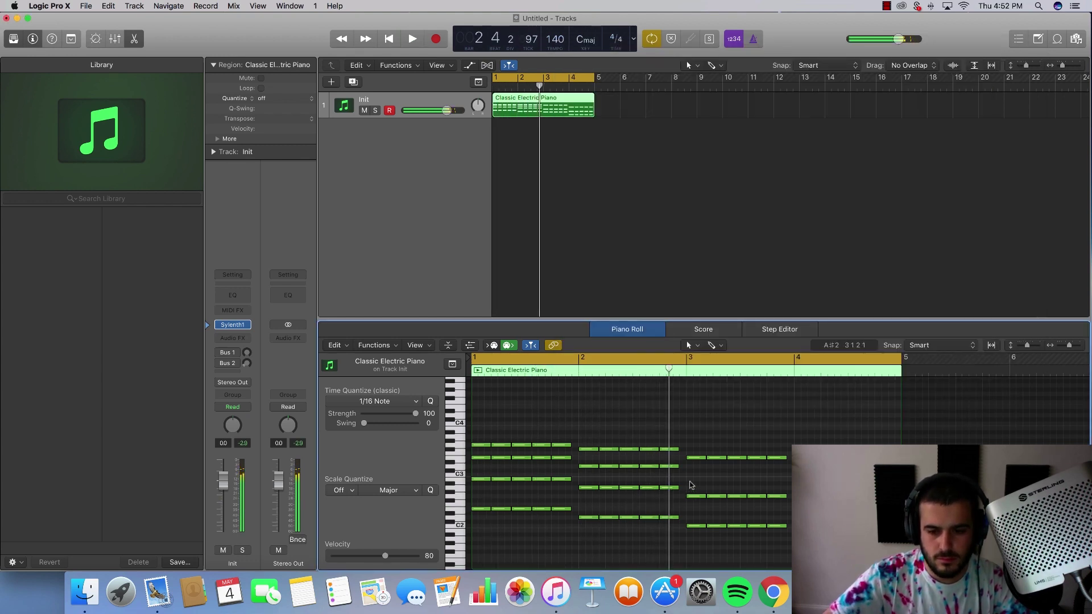
# Add a row of five short B2 notes in bar 3, looping bars 3 and 4 to hear them.
pyautogui.click(687, 479)
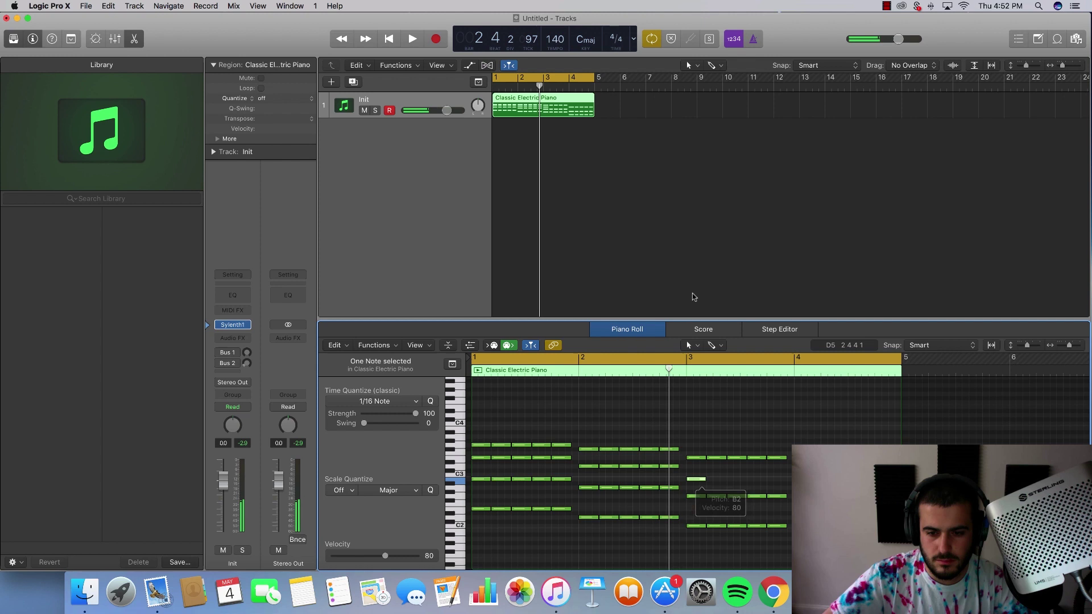
pyautogui.moveTo(820, 359); pyautogui.dragTo(810, 359)
pyautogui.press('space')
pyautogui.press('space')
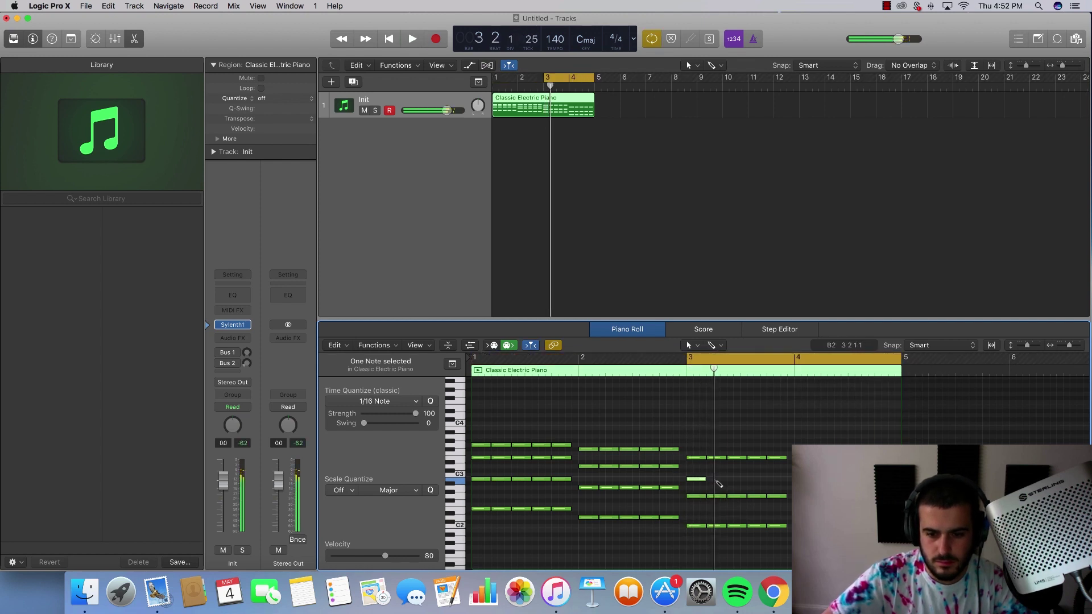
pyautogui.click(709, 479)
pyautogui.click(729, 479)
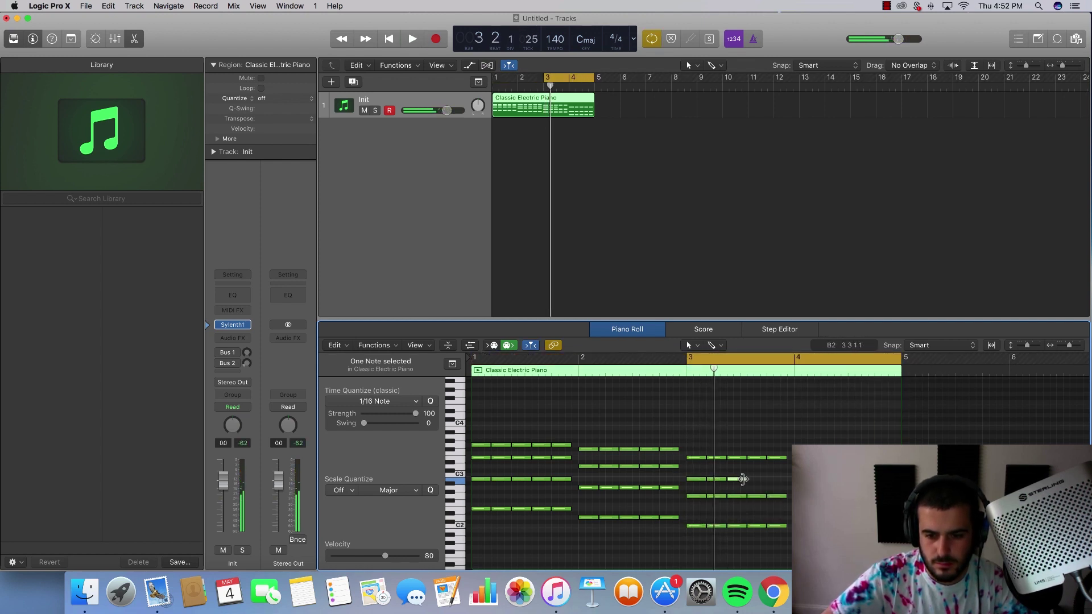
pyautogui.moveTo(741, 479); pyautogui.dragTo(746, 479)
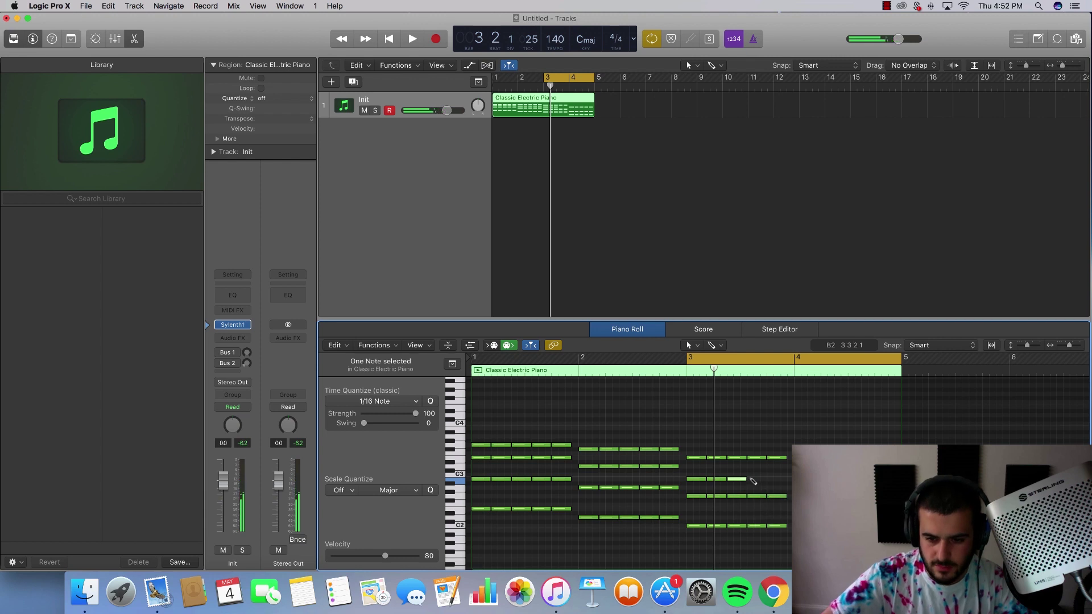
pyautogui.click(750, 479)
pyautogui.click(769, 479)
pyautogui.press('space')
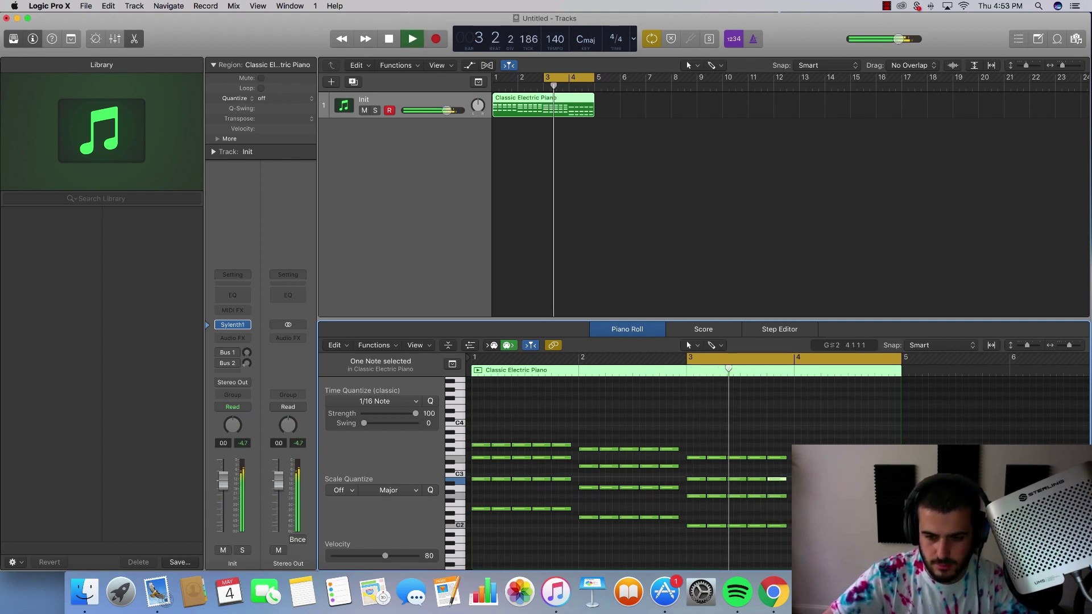
# Add a row of short G2 notes in bar 4, extend the cycle back to bars 1 to 4, and play it.
pyautogui.press('space')
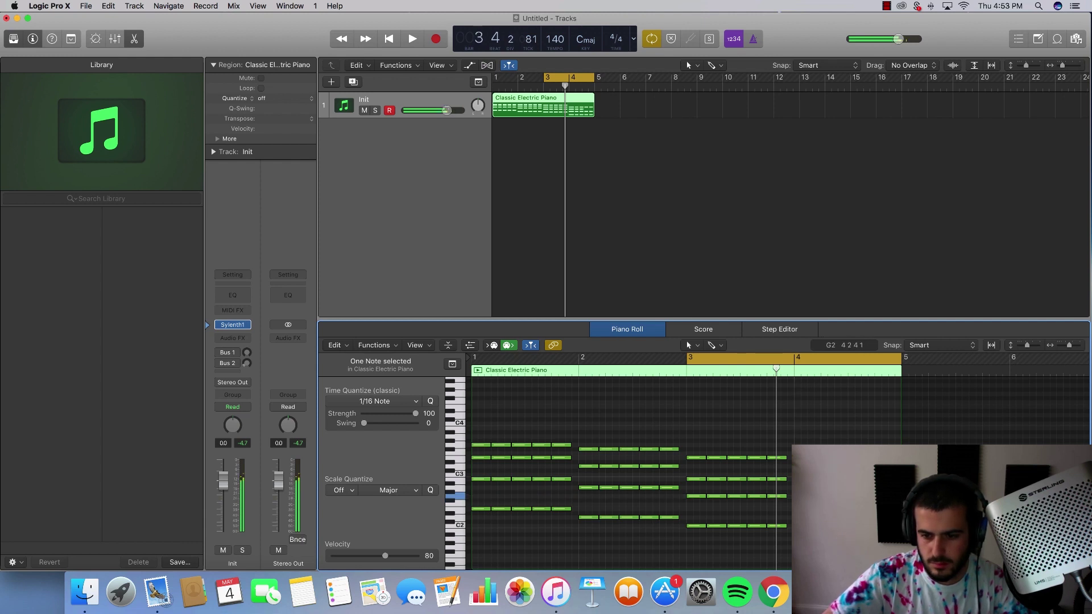
pyautogui.press('space')
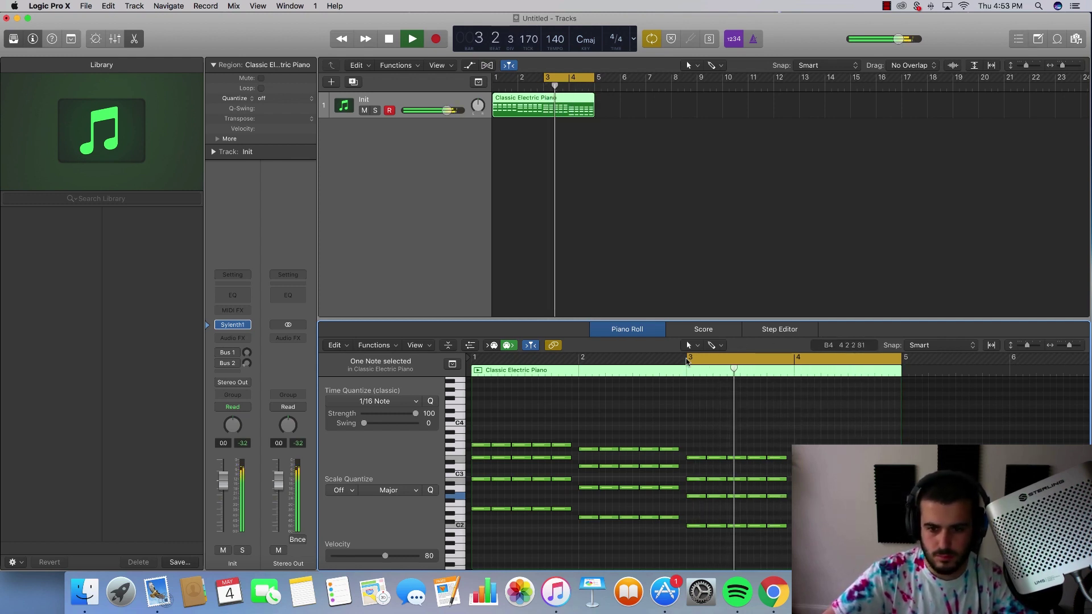
pyautogui.press('space')
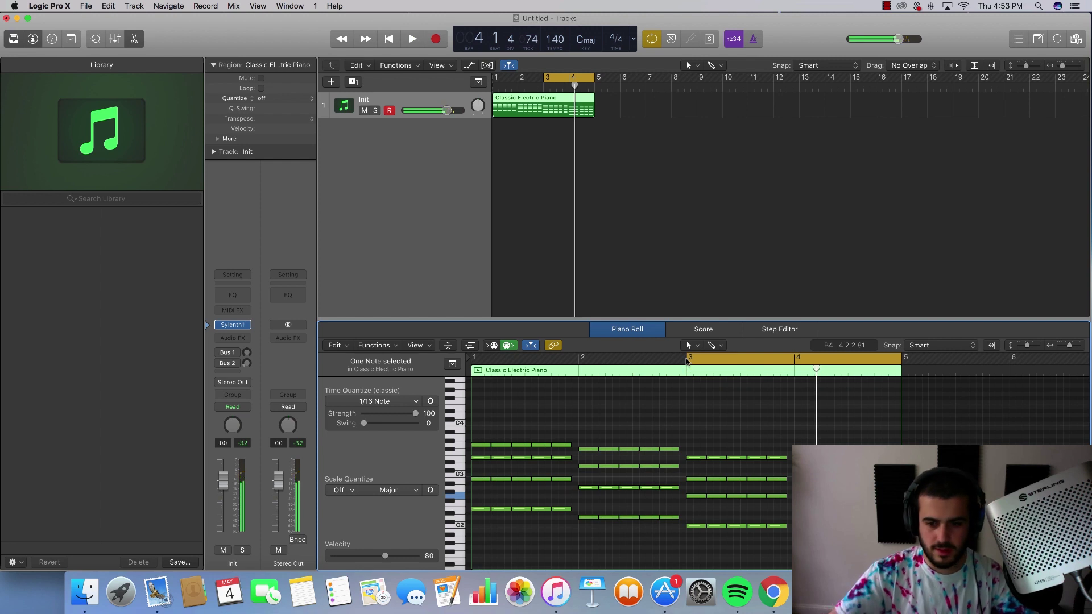
pyautogui.press('space')
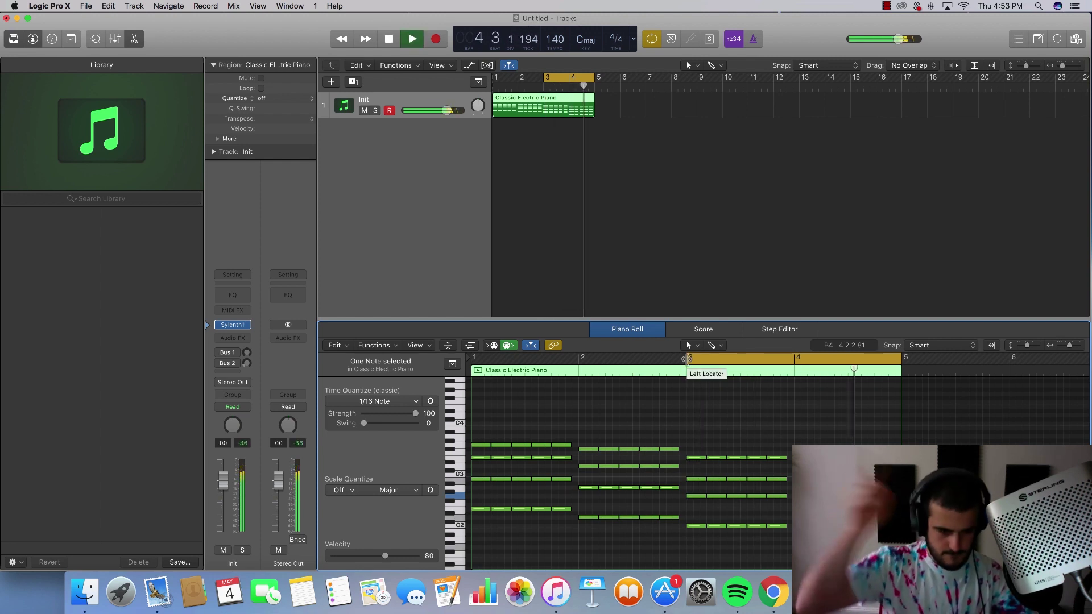
pyautogui.moveTo(690, 358); pyautogui.dragTo(474, 358)
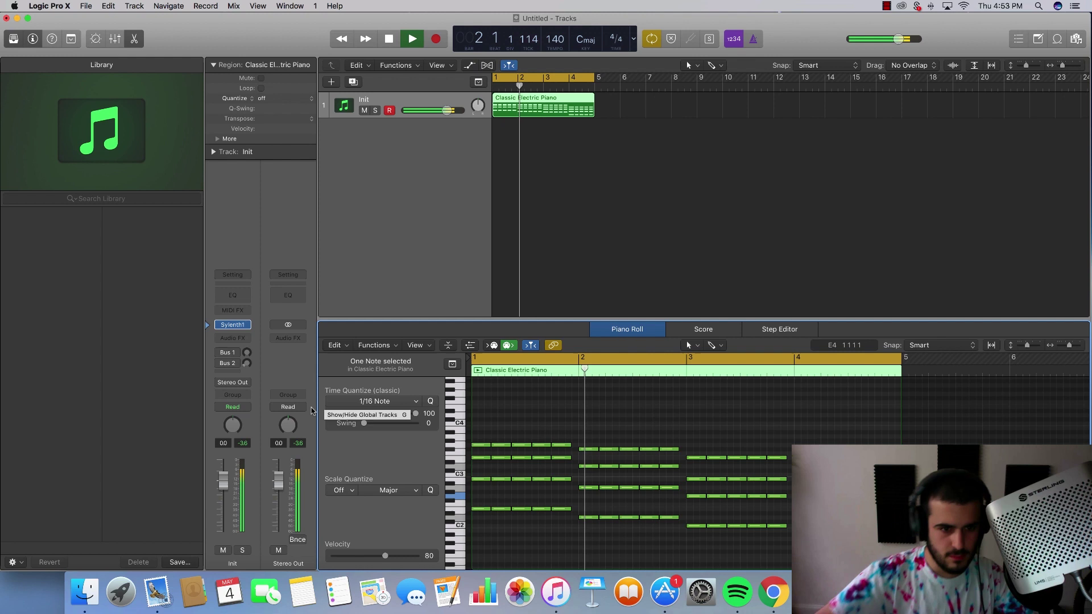
pyautogui.press('space')
# Insert a stereo Space Designer reverb on the Init track and load its Large Spaces room preset 02.3s Clean Room.
pyautogui.click(233, 338)
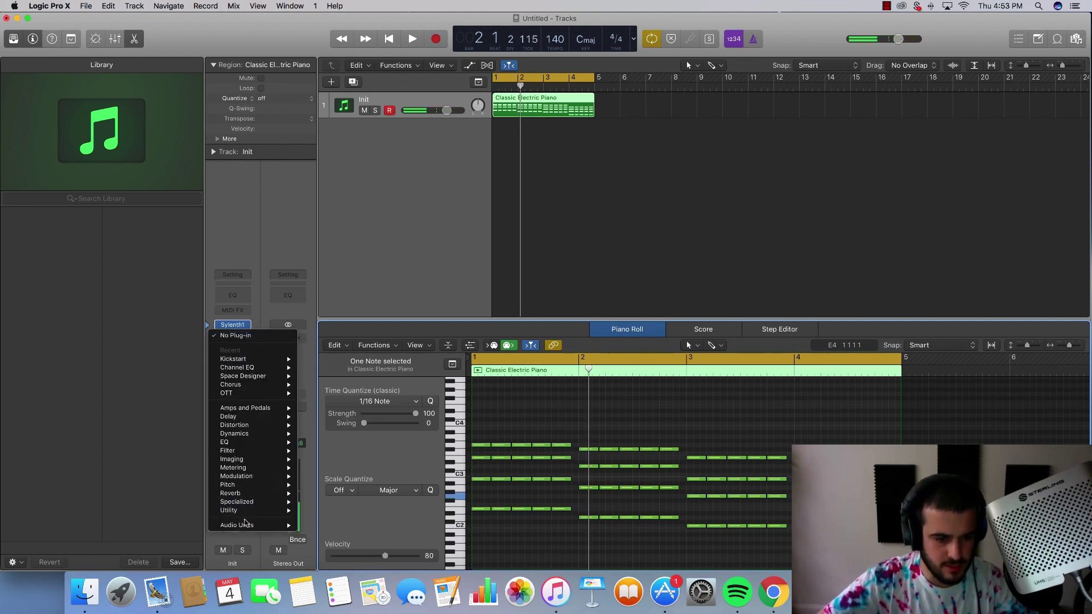
pyautogui.moveTo(250, 493)
pyautogui.moveTo(341, 518)
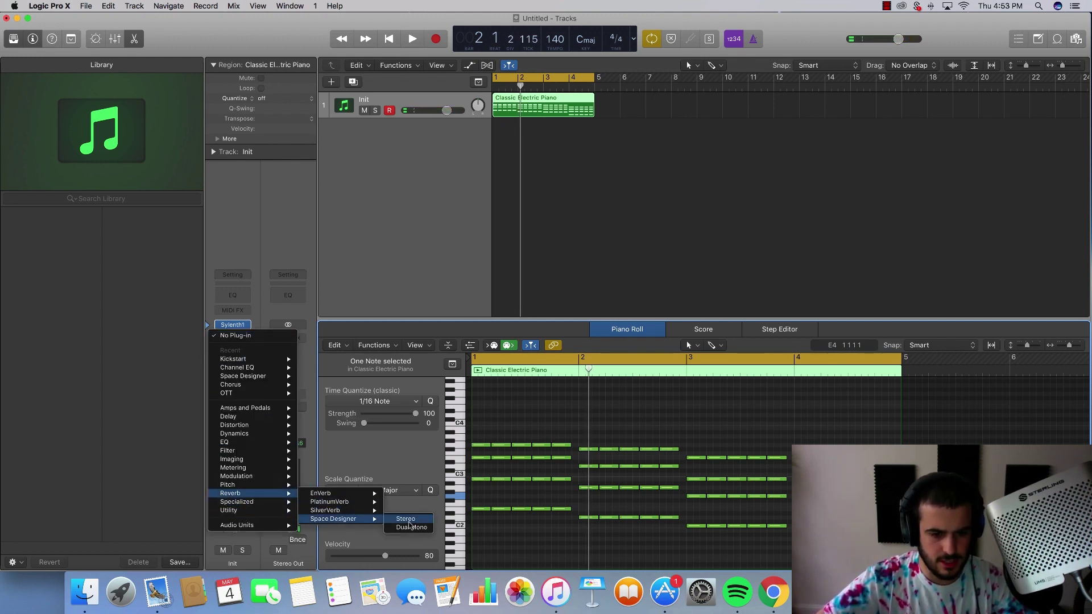
pyautogui.click(412, 520)
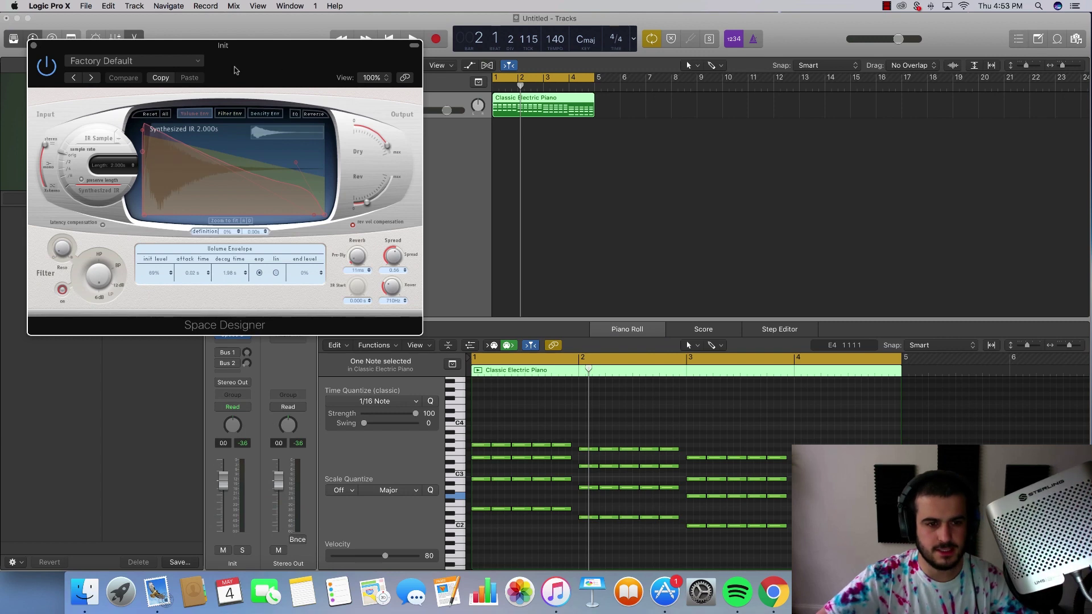
pyautogui.click(146, 59)
pyautogui.moveTo(122, 240)
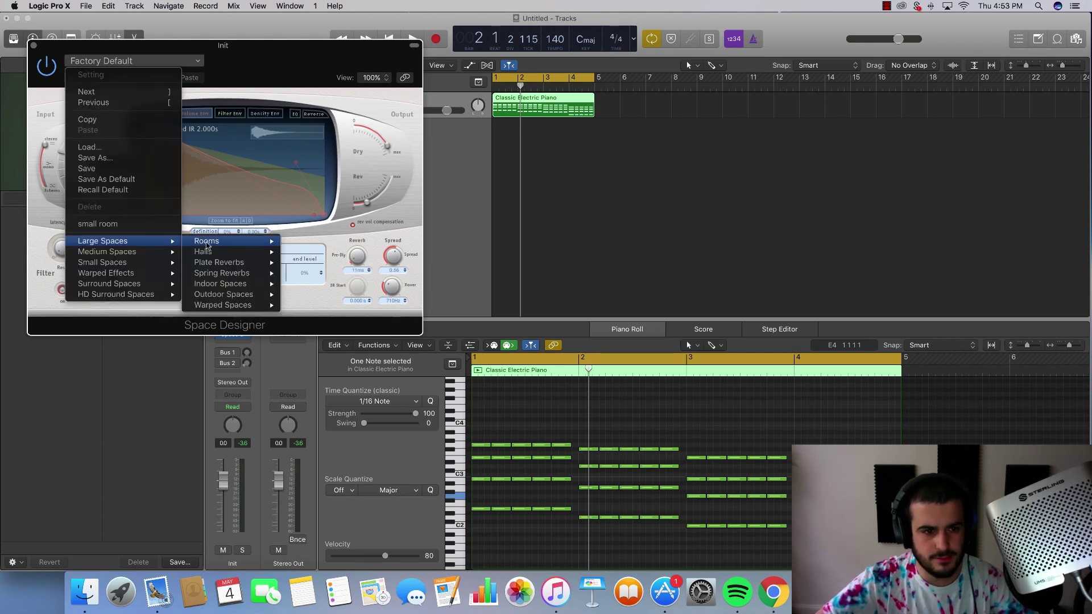
pyautogui.moveTo(207, 241)
pyautogui.click(324, 293)
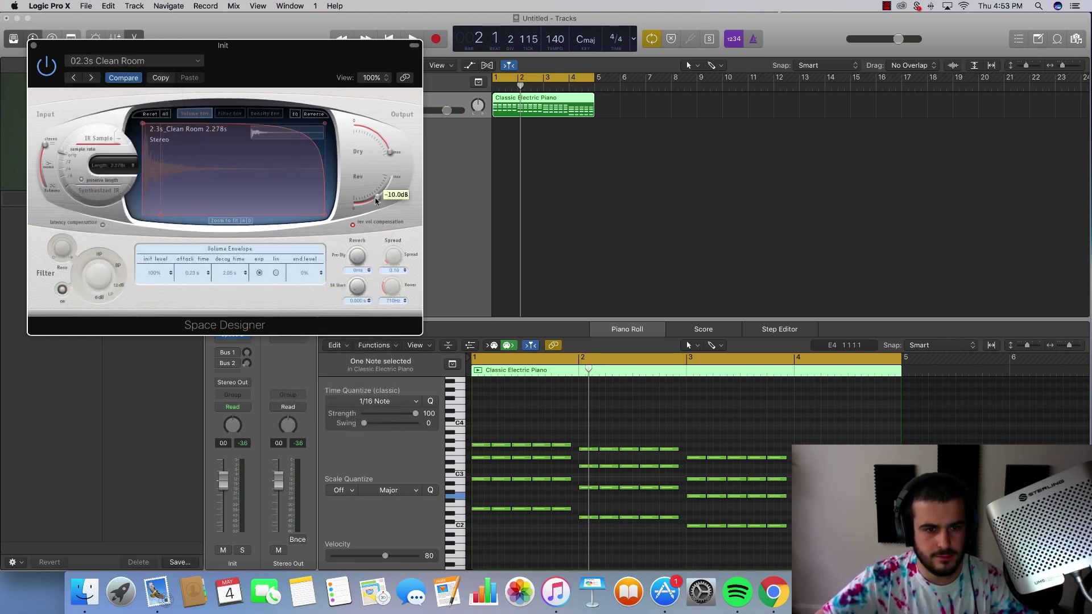
# Lower Space Designer's reverb output level while the chords play, and close the plug-in.
pyautogui.press('space')
pyautogui.moveTo(369, 208); pyautogui.dragTo(364, 206)
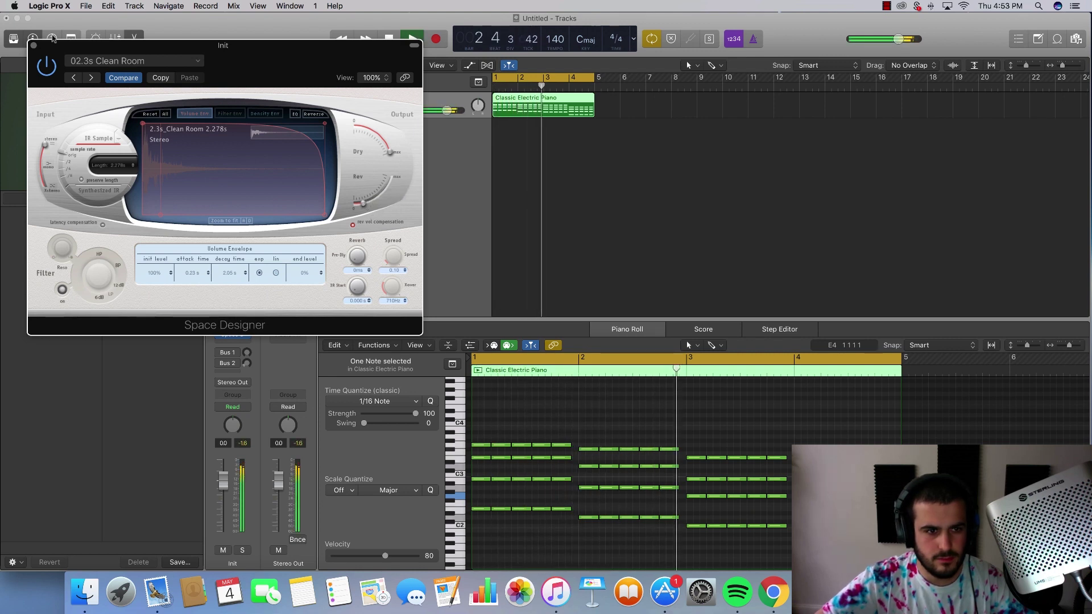
pyautogui.click(34, 45)
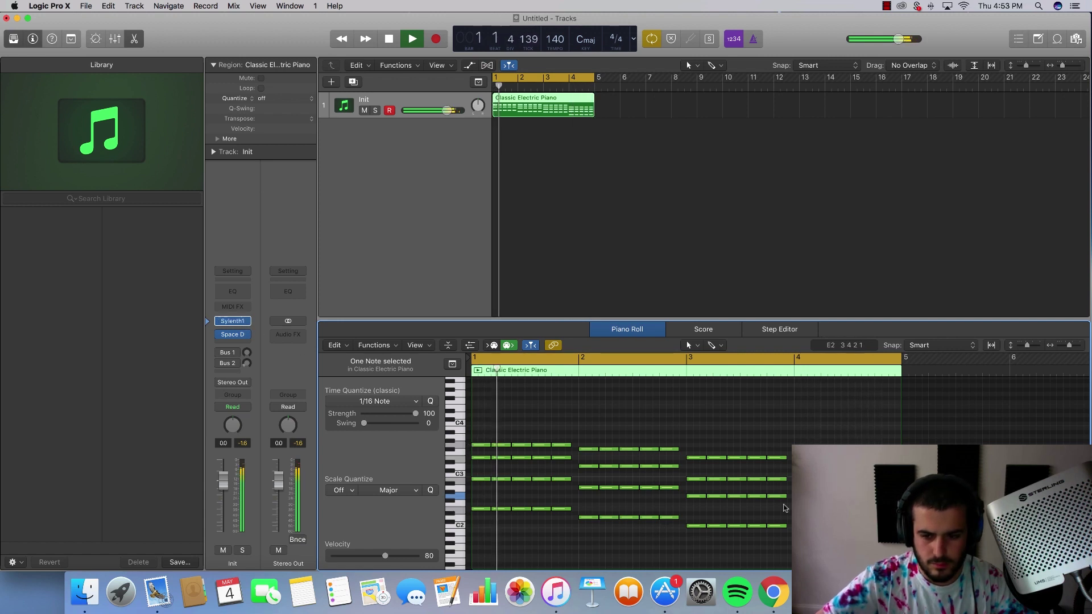
pyautogui.press('space')
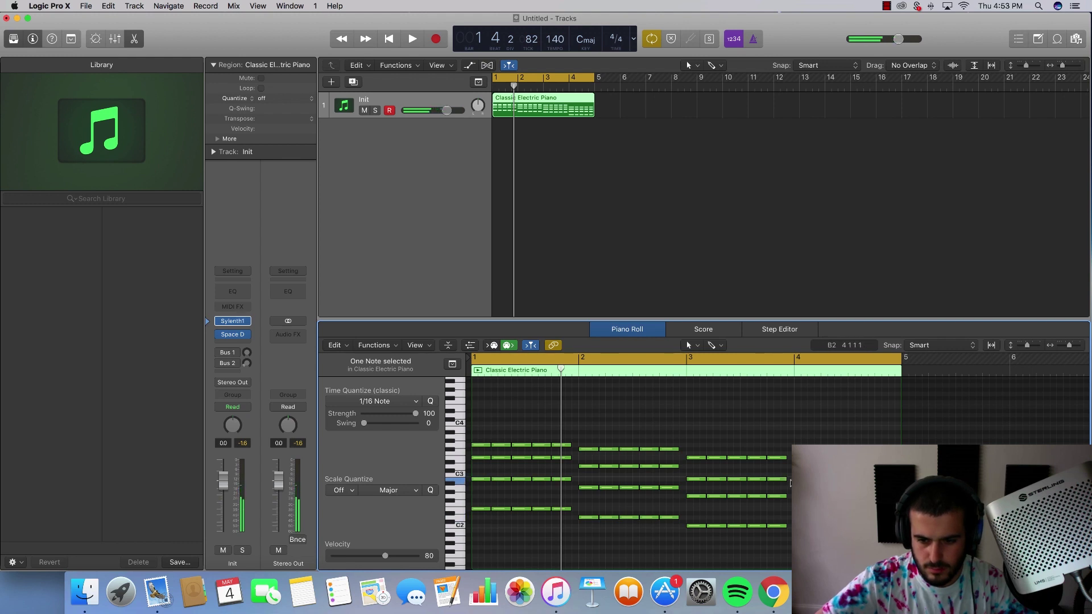
# Try lowering the row of B2 notes in bar 3 to A2, looping from bar 3 to hear the change.
pyautogui.press('space')
pyautogui.moveTo(789, 483); pyautogui.dragTo(701, 490)
pyautogui.moveTo(685, 359); pyautogui.dragTo(955, 359)
pyautogui.press('space')
pyautogui.press('space')
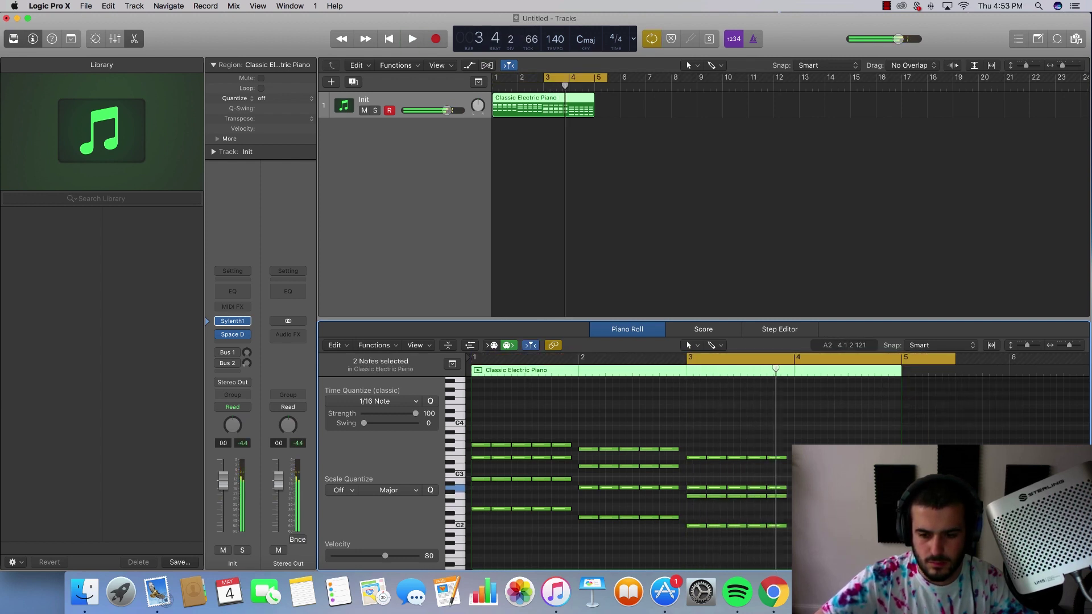
pyautogui.press('space')
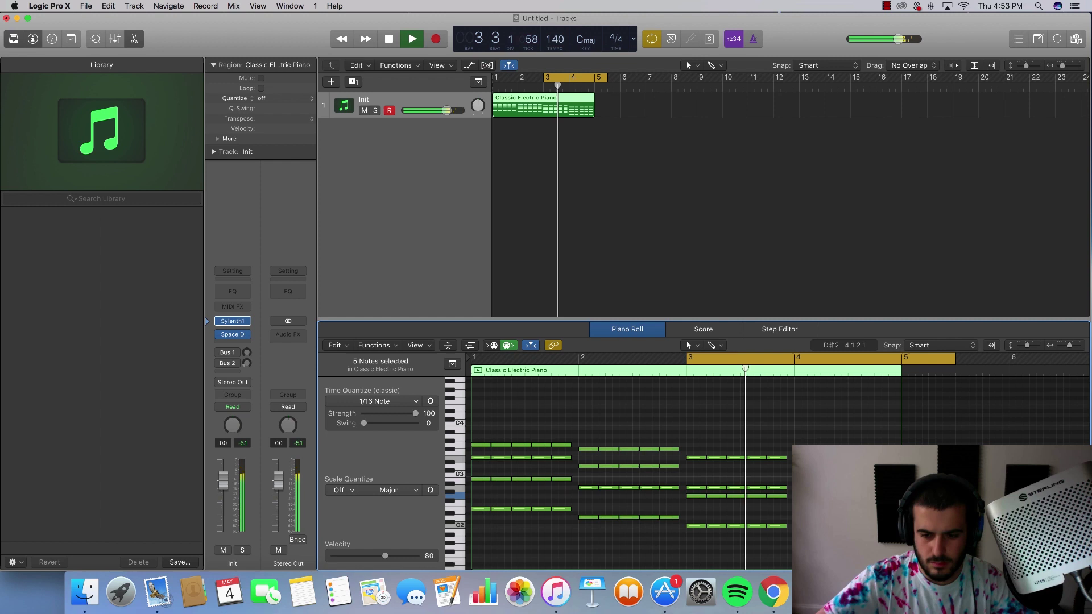
pyautogui.press('space')
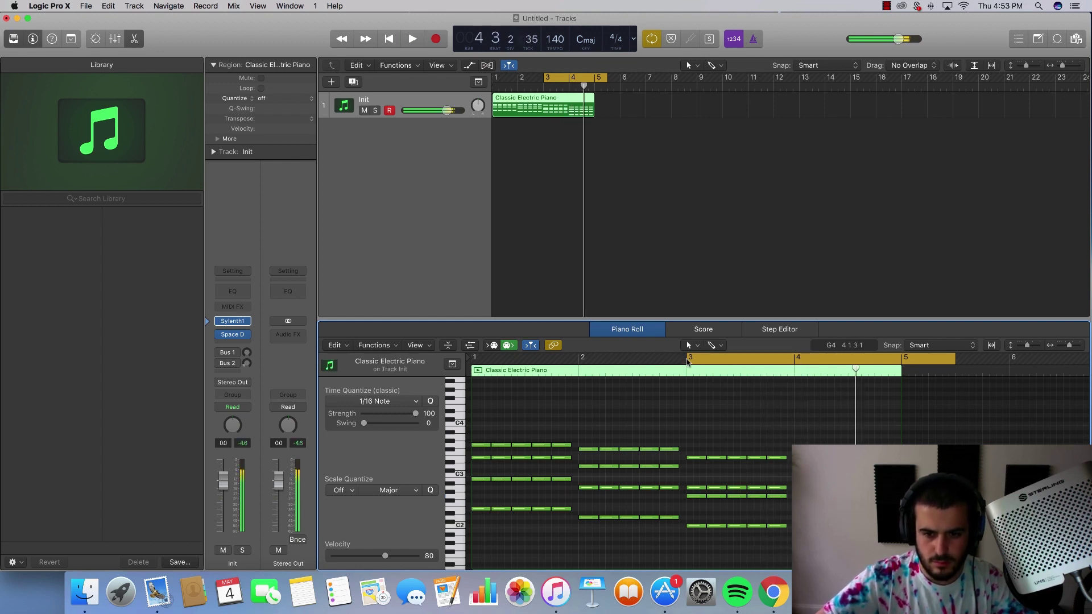
# Extend the cycle back to bar 1 and return the A2 row in bar 3 to B2, replaying the progression.
pyautogui.moveTo(688, 358); pyautogui.dragTo(397, 361)
pyautogui.press('space')
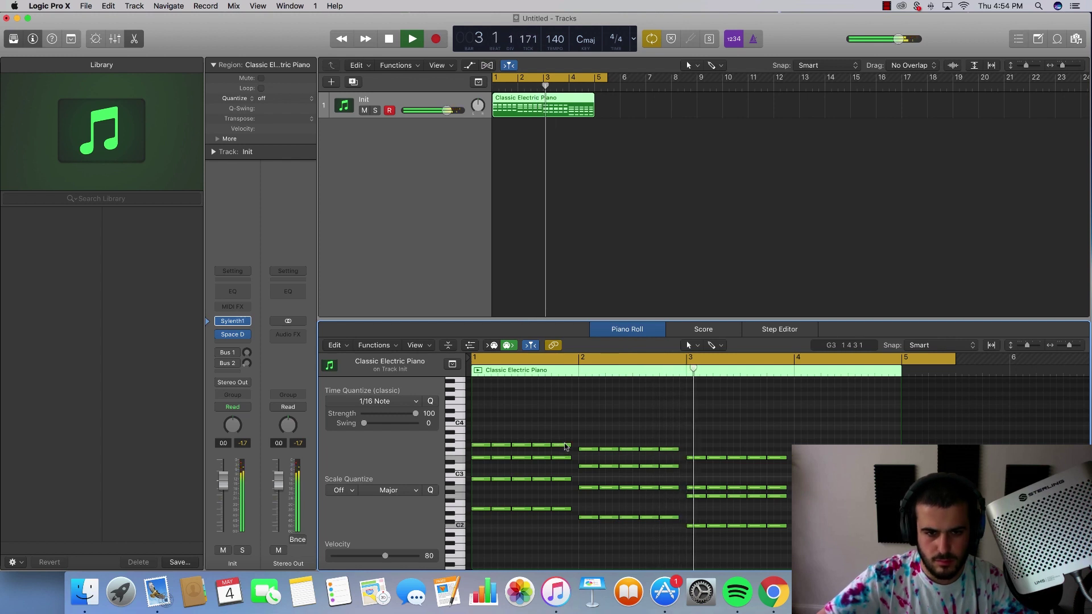
pyautogui.press('space')
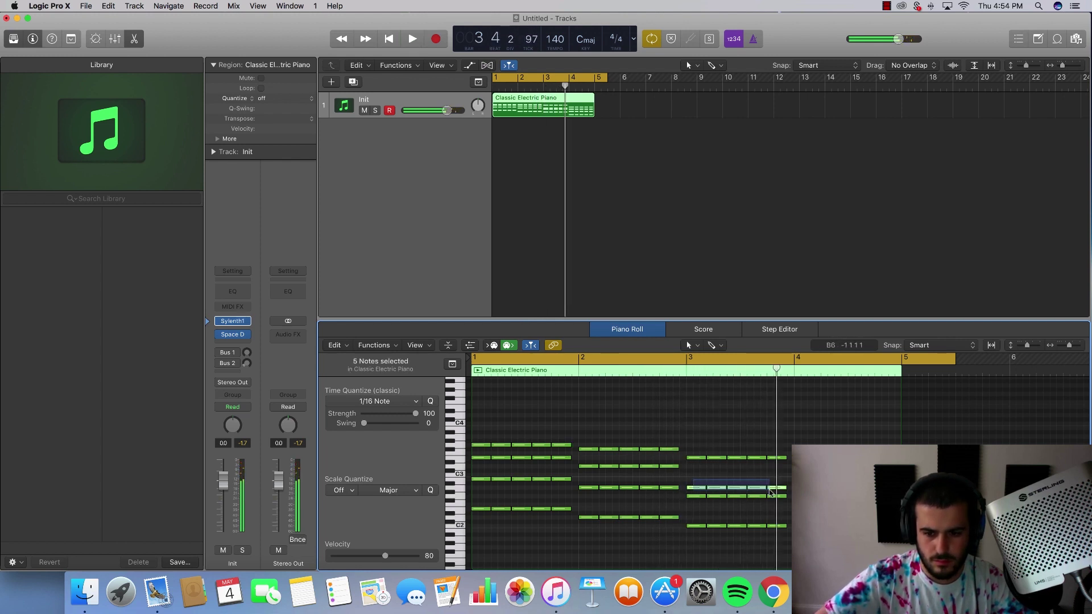
pyautogui.moveTo(691, 488); pyautogui.dragTo(724, 479)
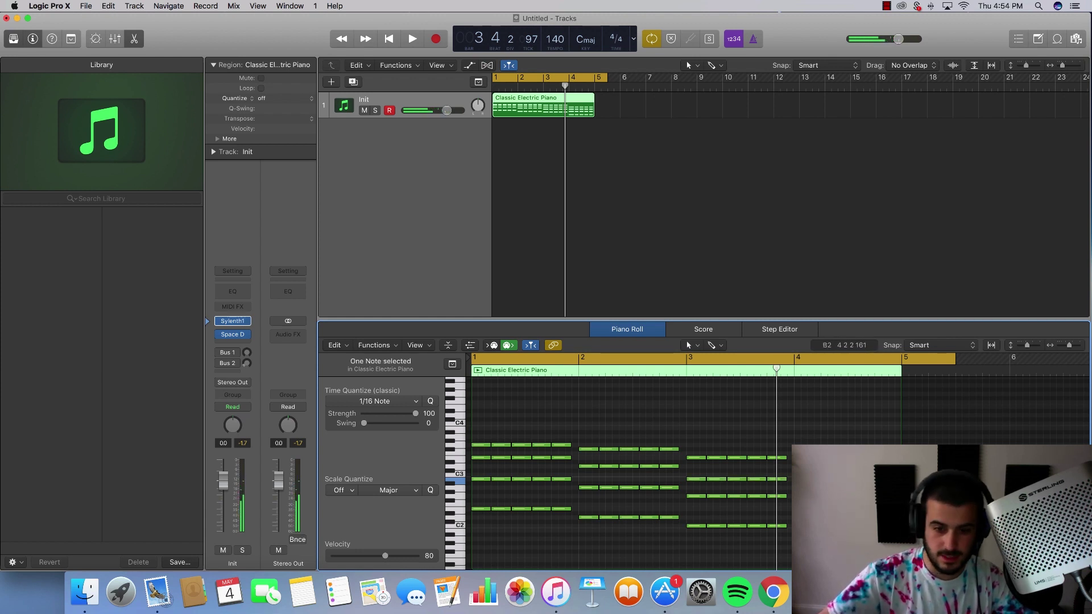
pyautogui.press('space')
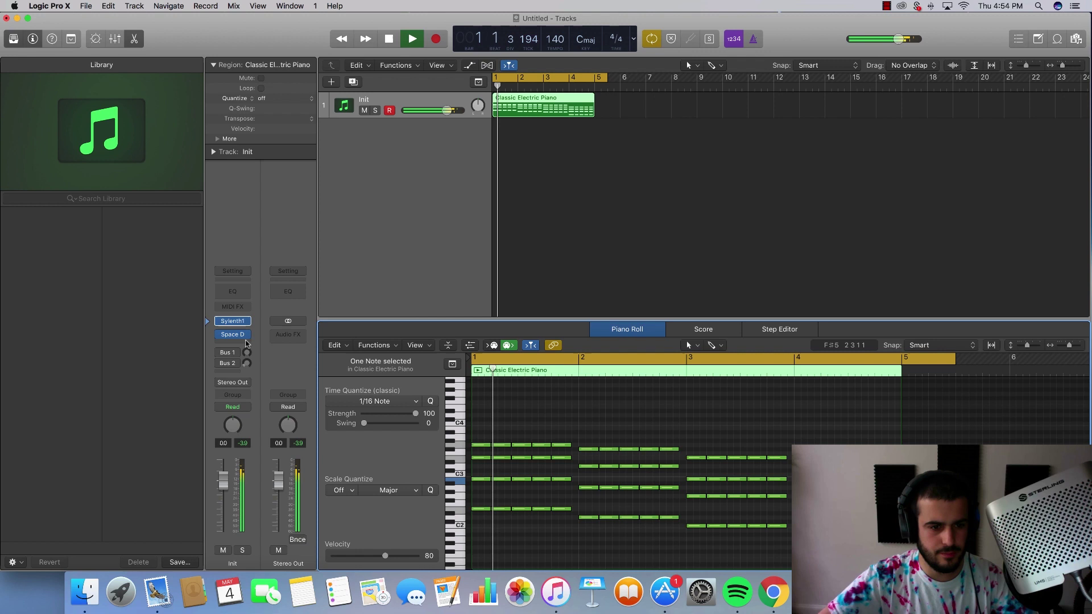
# Stop playback and insert a stereo Nicky Romero Kickstart plug-in after Space Designer on the Init track.
pyautogui.press('space')
pyautogui.click(241, 343)
pyautogui.moveTo(263, 532)
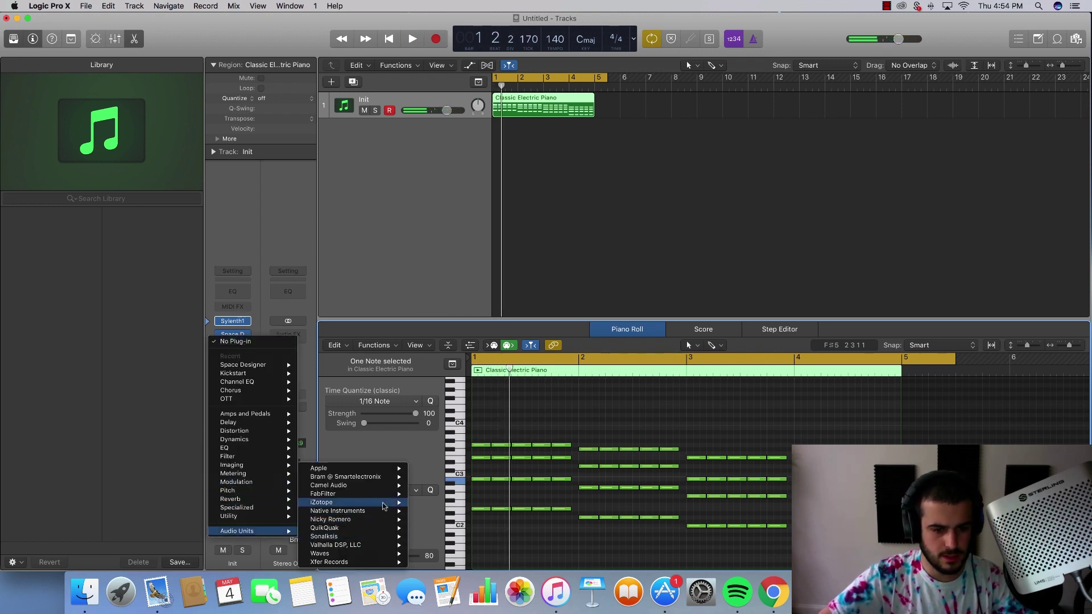
pyautogui.moveTo(371, 522)
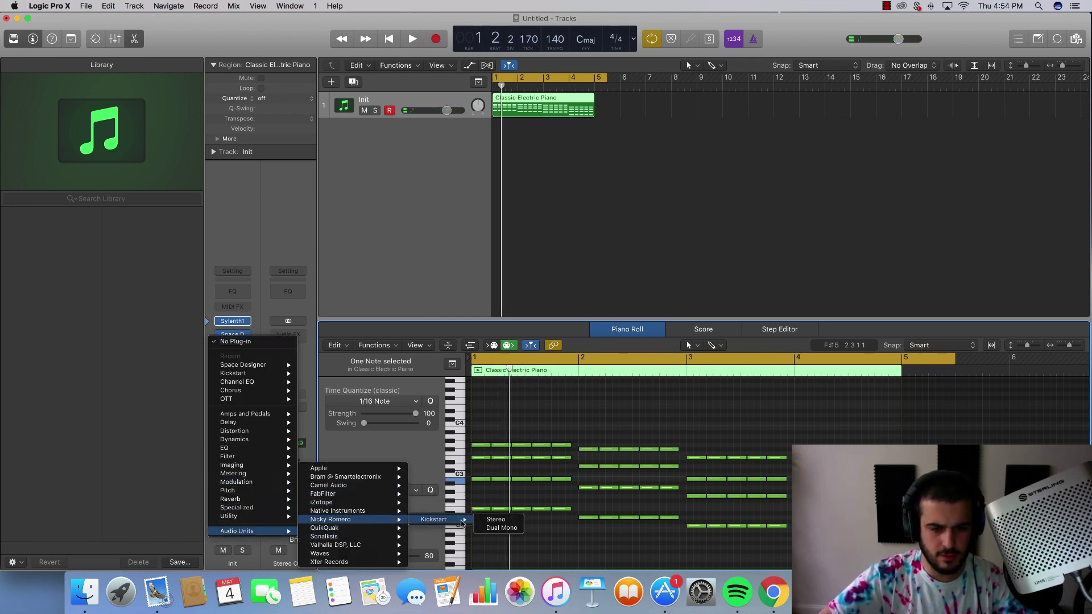
pyautogui.click(489, 520)
# Audition Kickstart on the playing chords at a 64% mix, and at the 1/2-note rate with a 73% mix.
pyautogui.press('space')
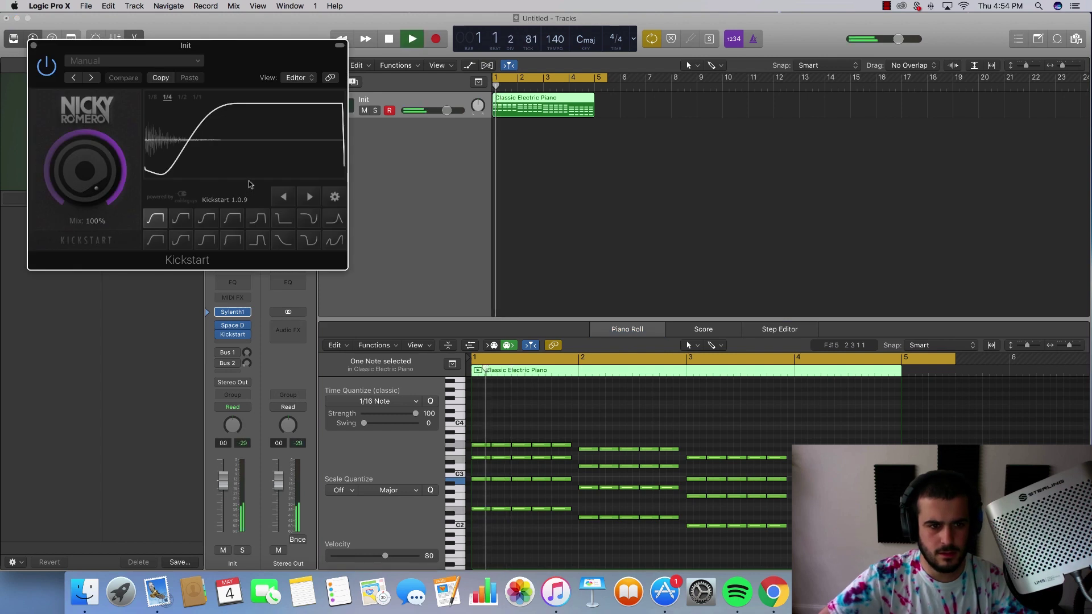
pyautogui.press('space')
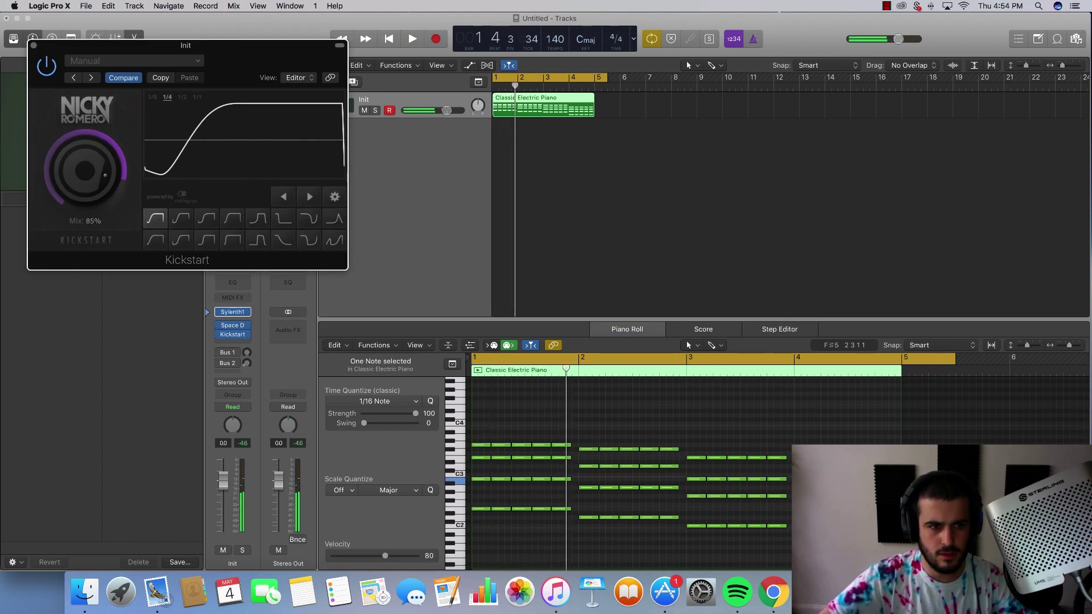
pyautogui.moveTo(85, 170); pyautogui.dragTo(85, 193)
pyautogui.press('space')
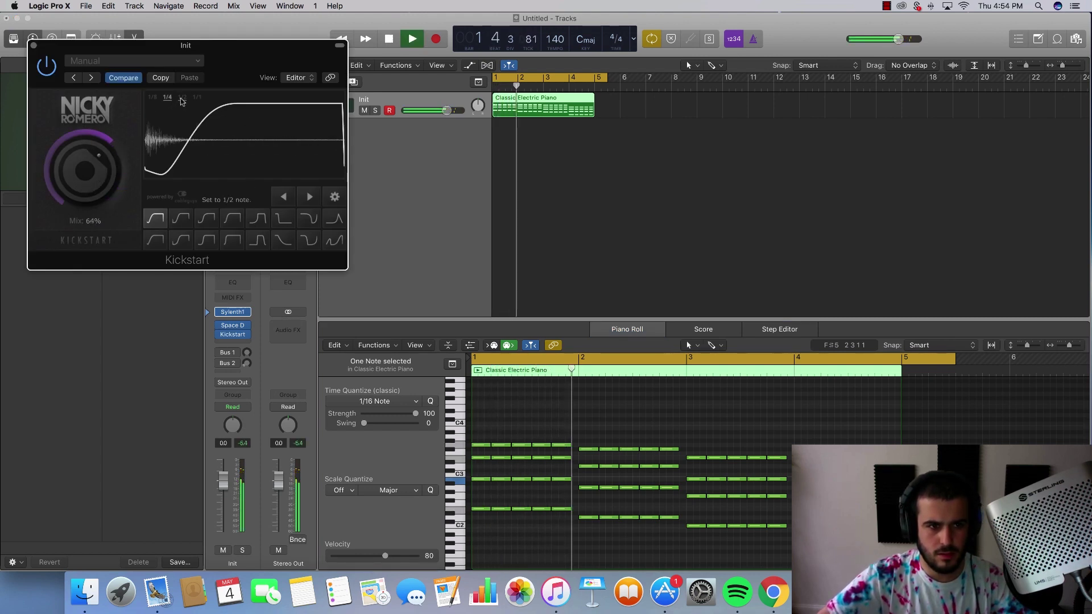
pyautogui.click(182, 98)
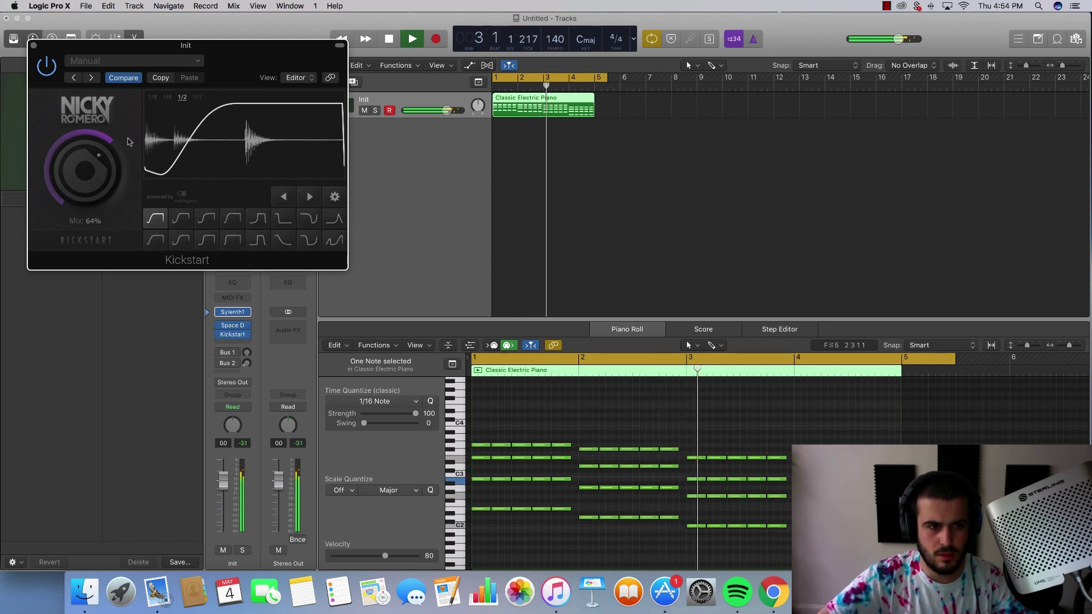
pyautogui.moveTo(103, 175); pyautogui.dragTo(103, 165)
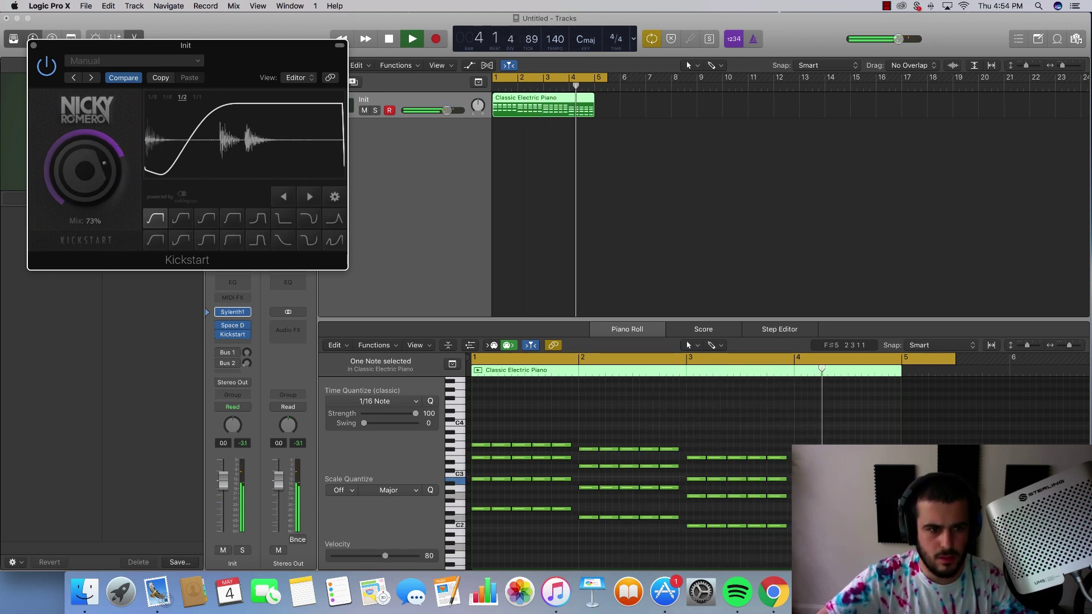
# Set Kickstart's rate to 1/4 note and its mix to 67%, and close the plug-in.
pyautogui.click(167, 98)
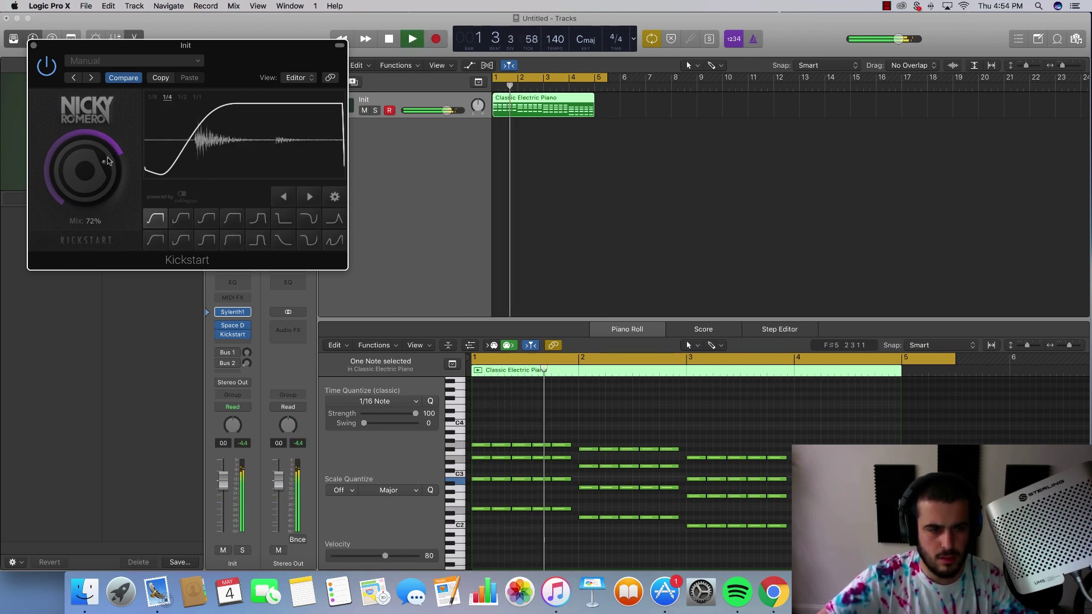
pyautogui.moveTo(107, 161); pyautogui.dragTo(107, 166)
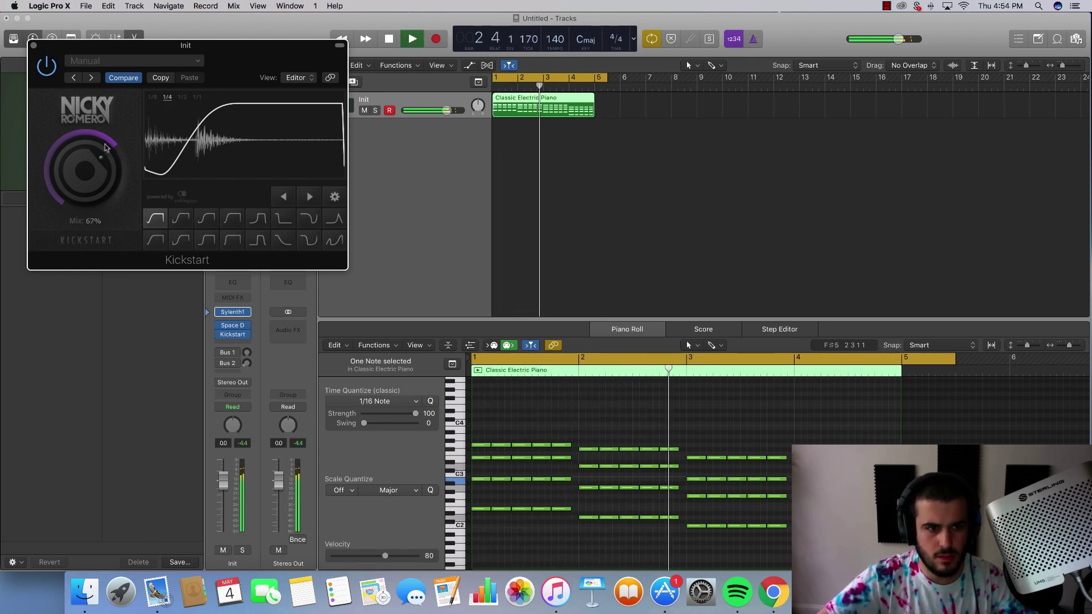
pyautogui.click(34, 45)
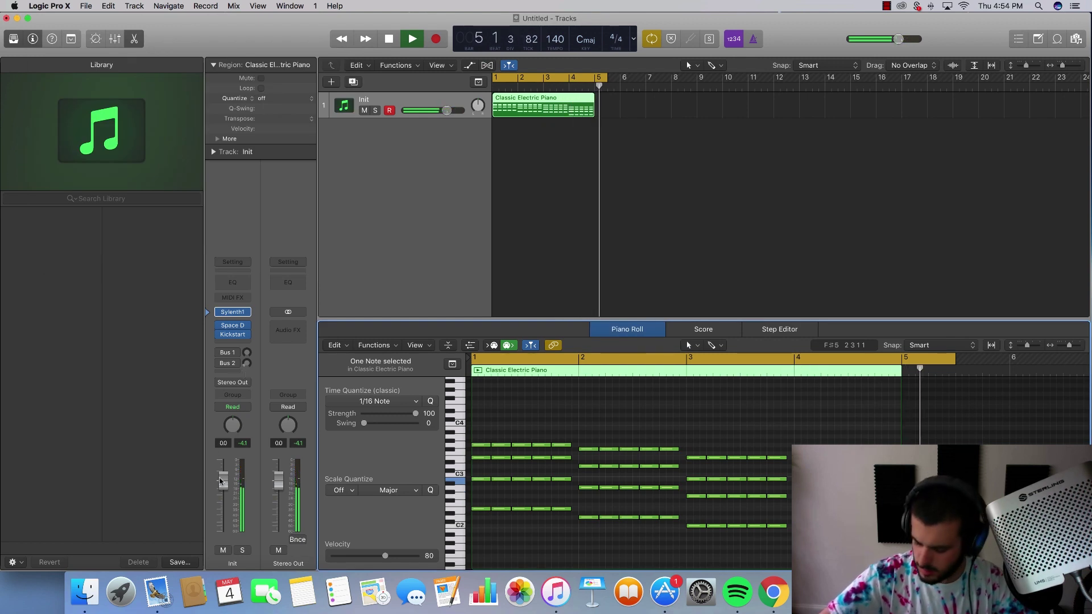
# Shorten the cycle to end at bar 5 and play the chord progression.
pyautogui.press('space')
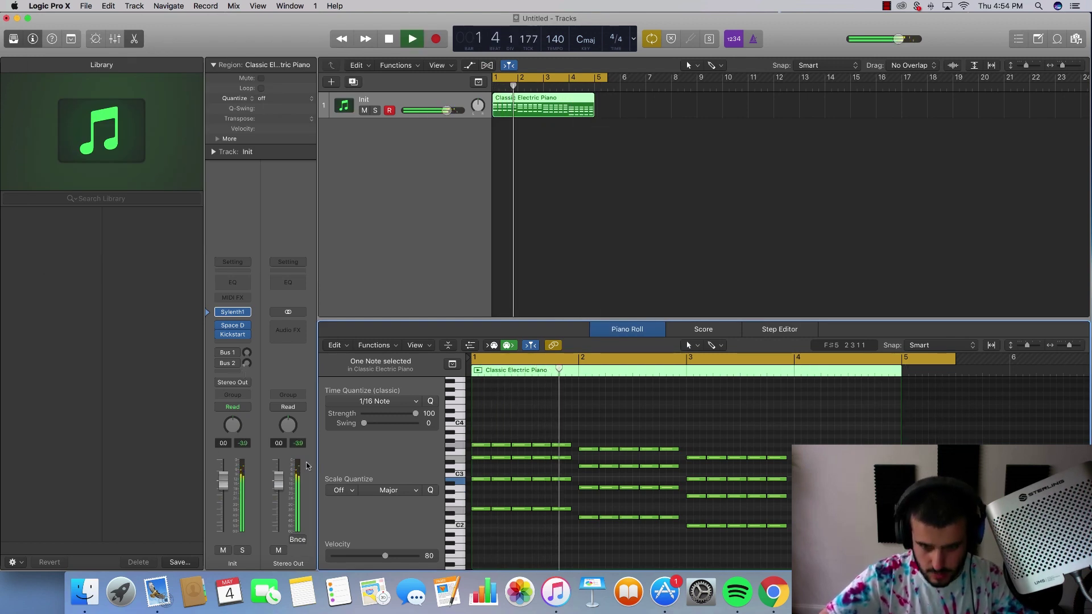
pyautogui.moveTo(900, 367); pyautogui.dragTo(900, 367)
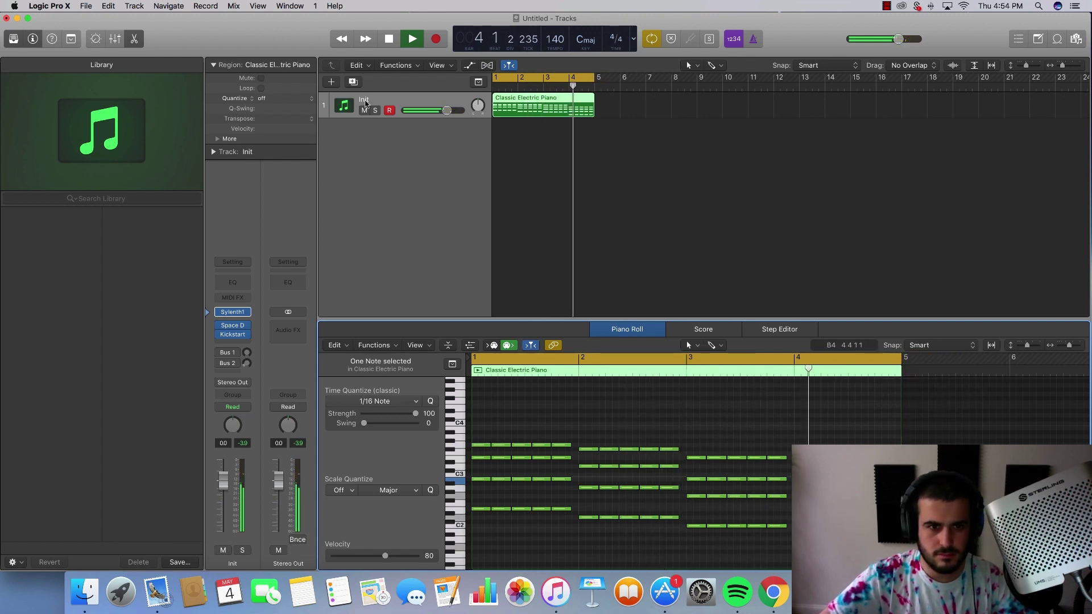
pyautogui.click(398, 101)
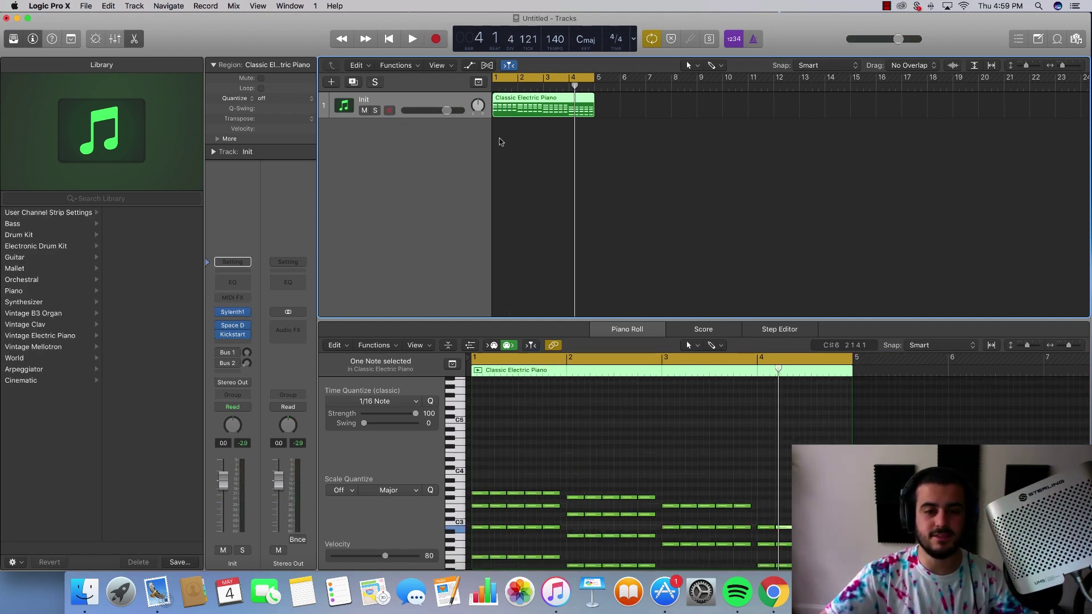
pyautogui.click(513, 158)
pyautogui.press('space')
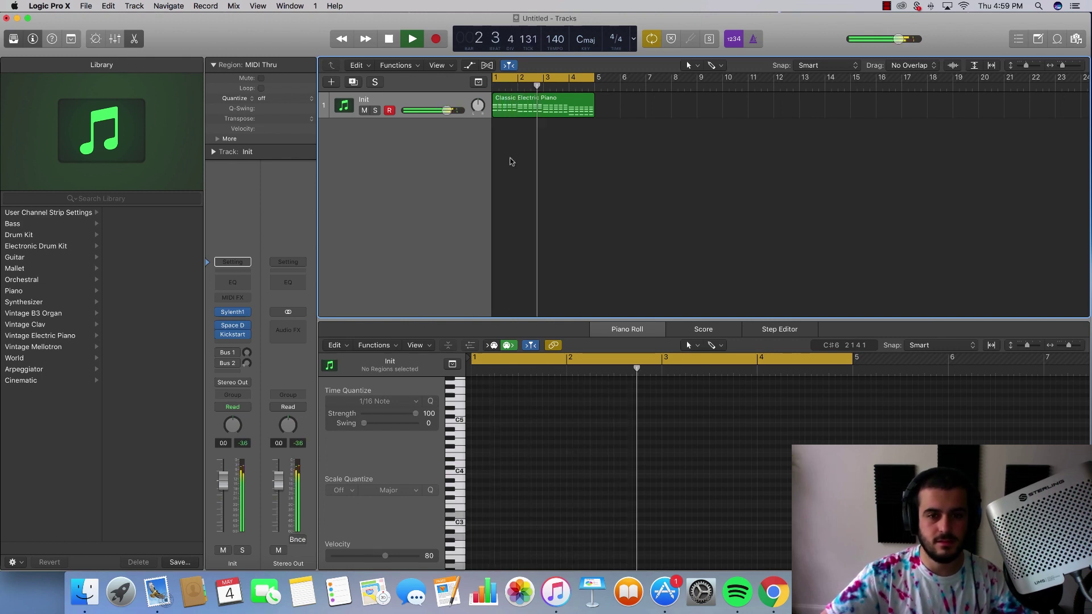
pyautogui.press('space')
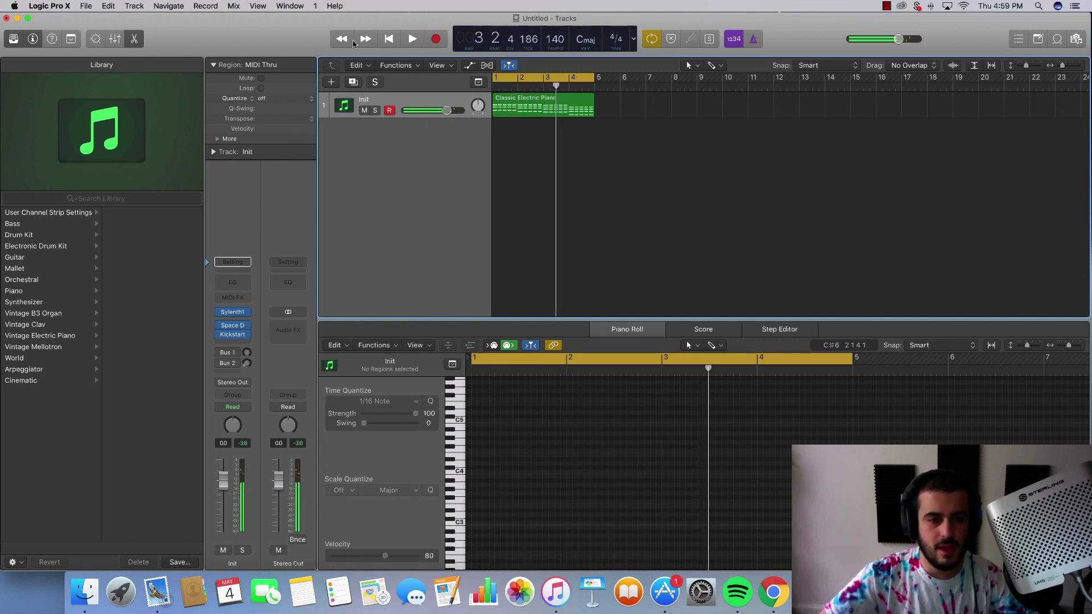
# Duplicate the Init track and create an empty four-bar region from bar 1 on the new track.
pyautogui.click(356, 84)
pyautogui.doubleClick(502, 141)
pyautogui.moveTo(514, 137); pyautogui.dragTo(594, 136)
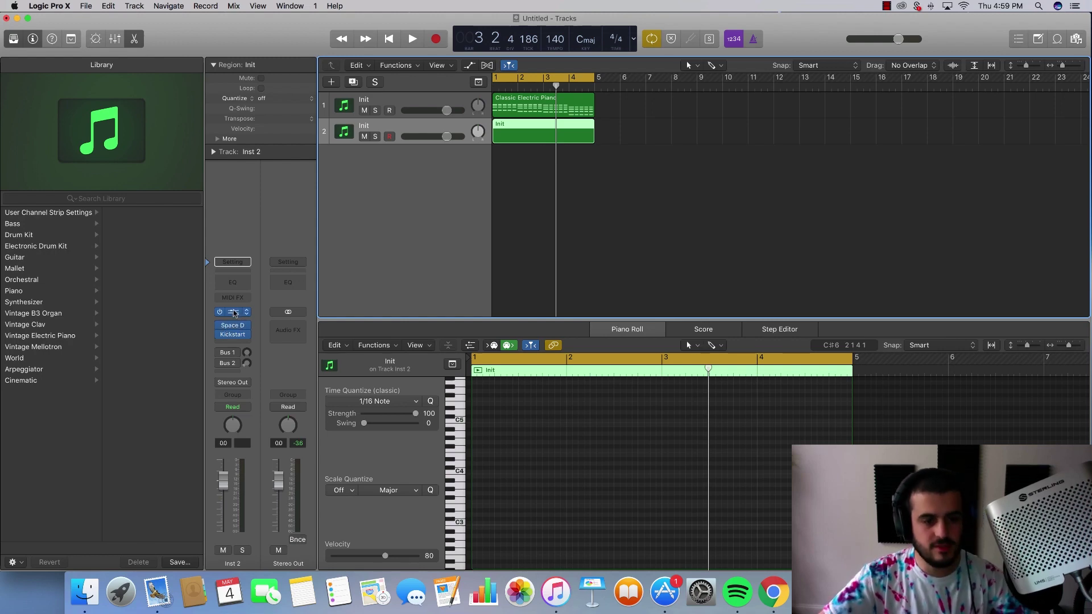
# Open Sylenth1 on the second track and set the waveforms of Oscillators A1 and A2 to Half Pulse.
pyautogui.click(234, 313)
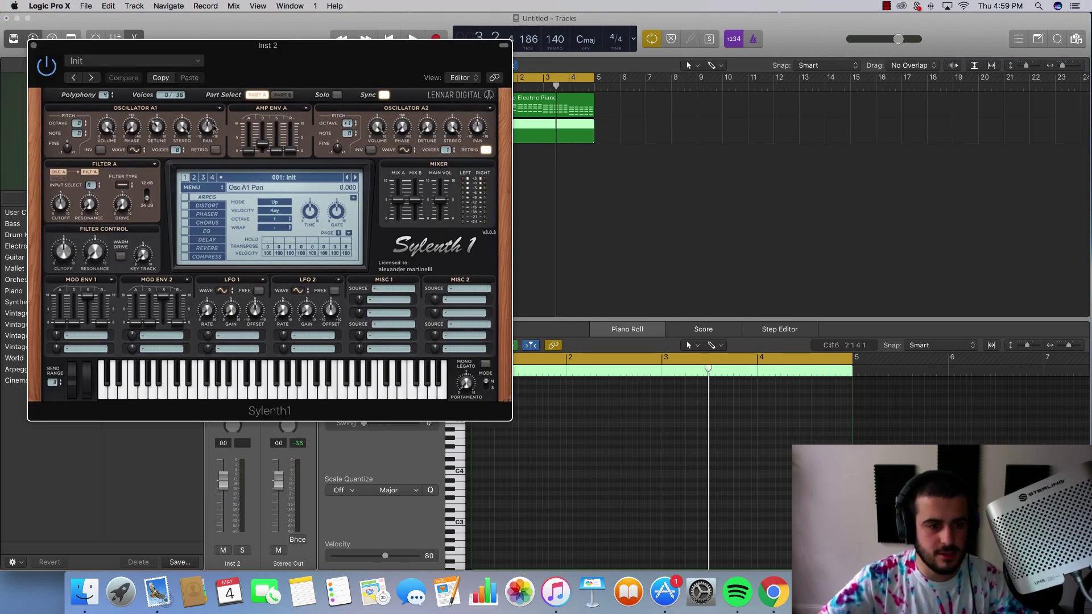
pyautogui.click(136, 150)
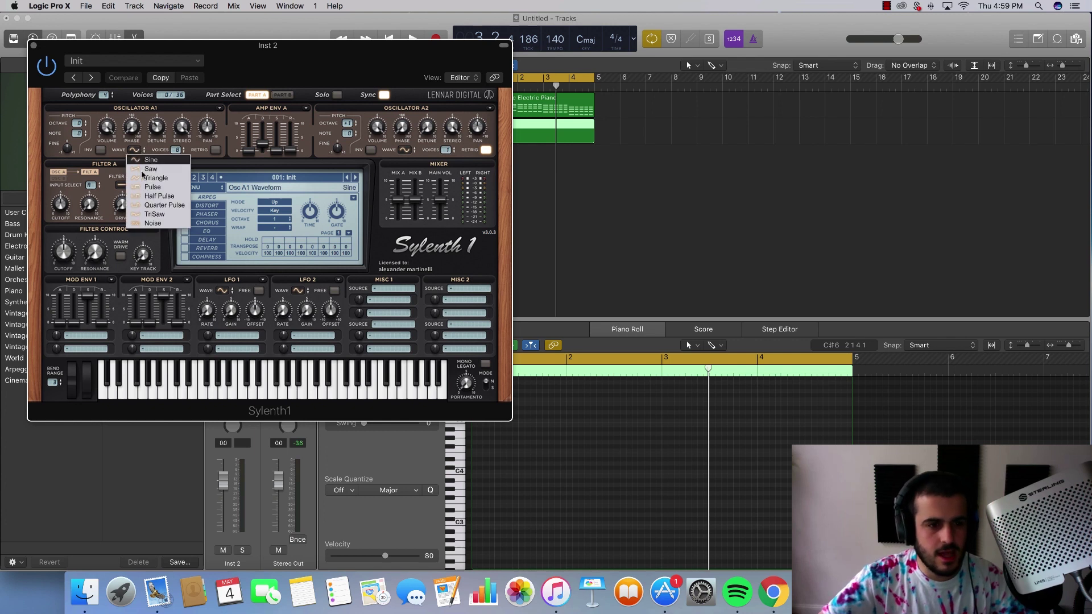
pyautogui.click(169, 196)
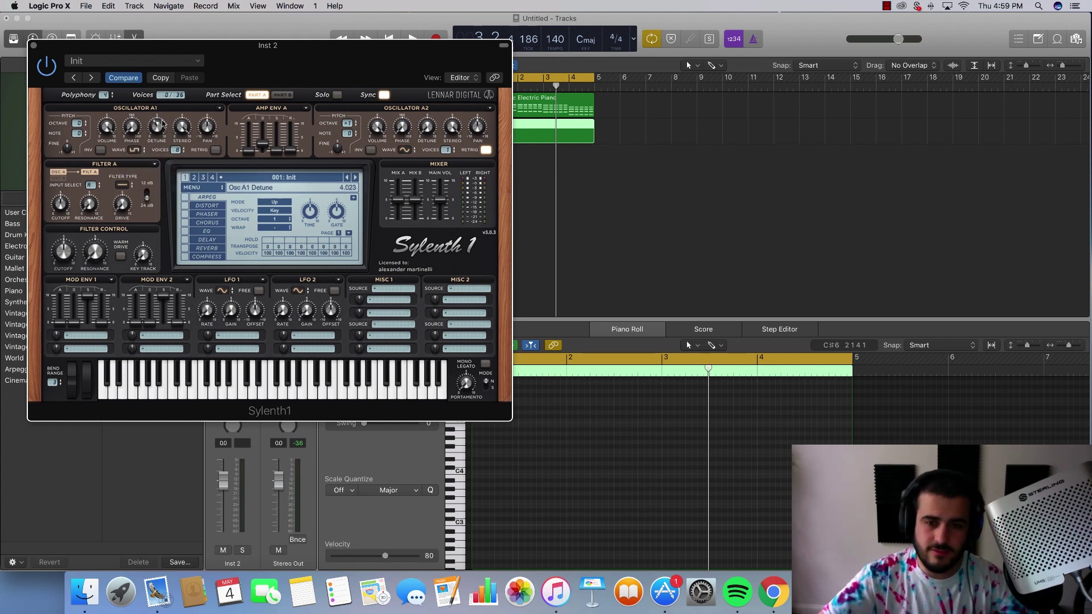
pyautogui.click(407, 149)
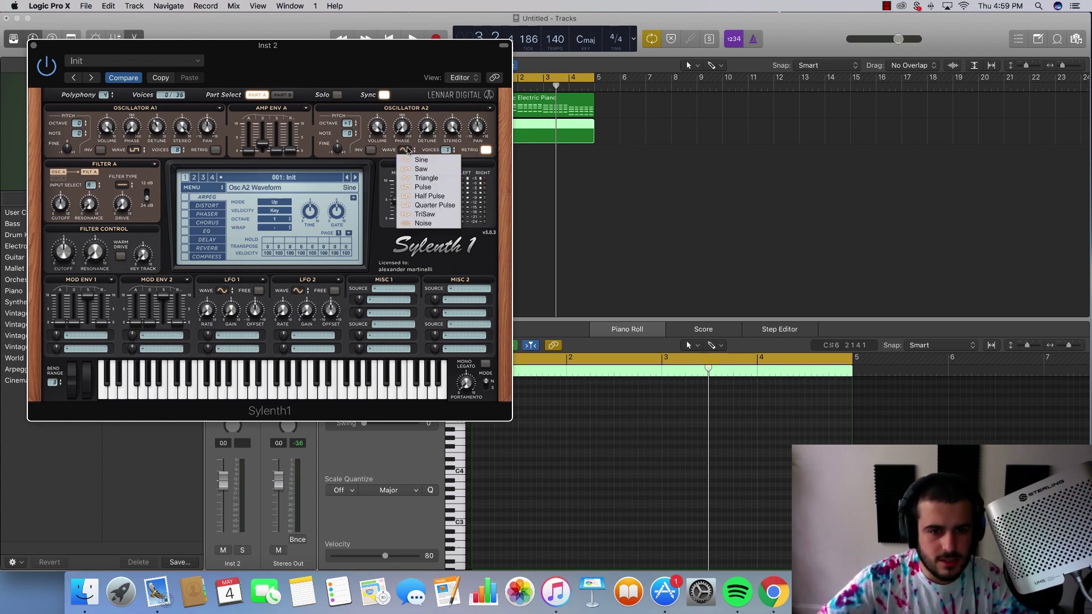
pyautogui.click(422, 197)
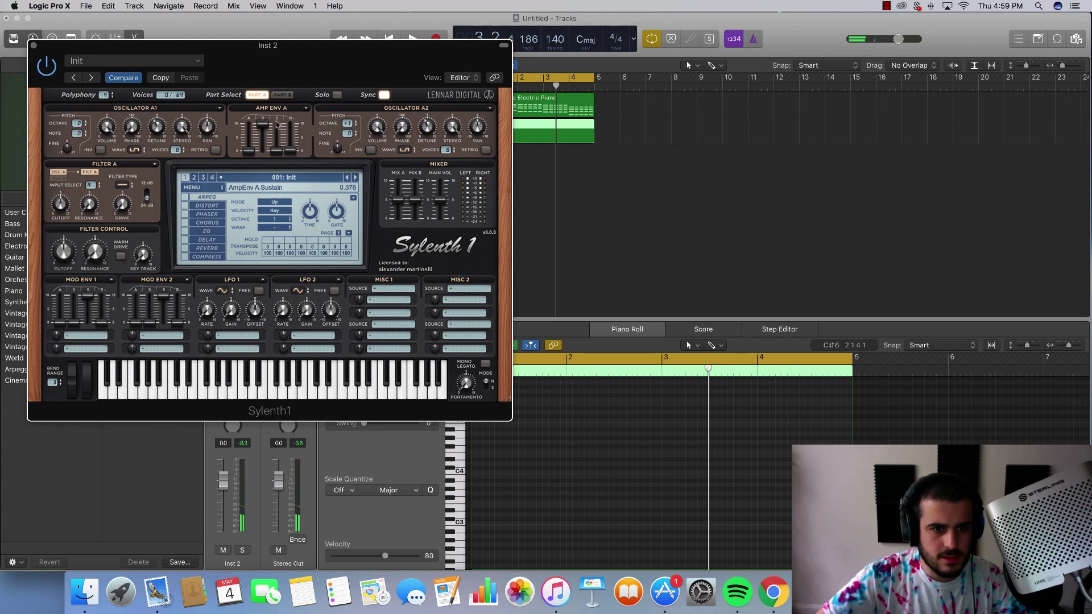
# Assign Mod Env 1 to Cutoff A, set Filter A's type to Lowpass, and close the synth.
pyautogui.click(81, 335)
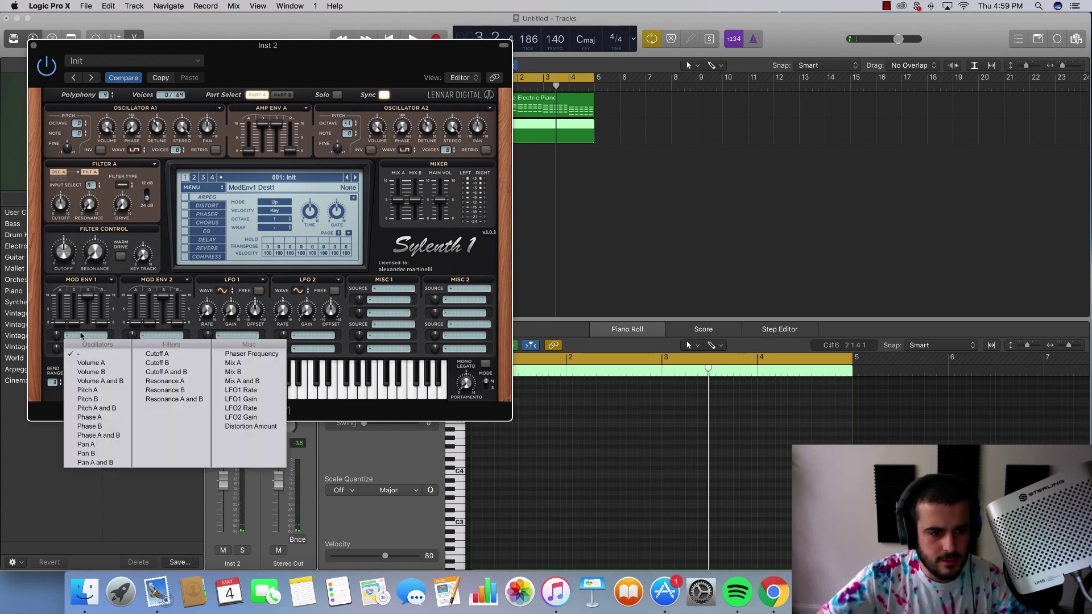
pyautogui.click(156, 355)
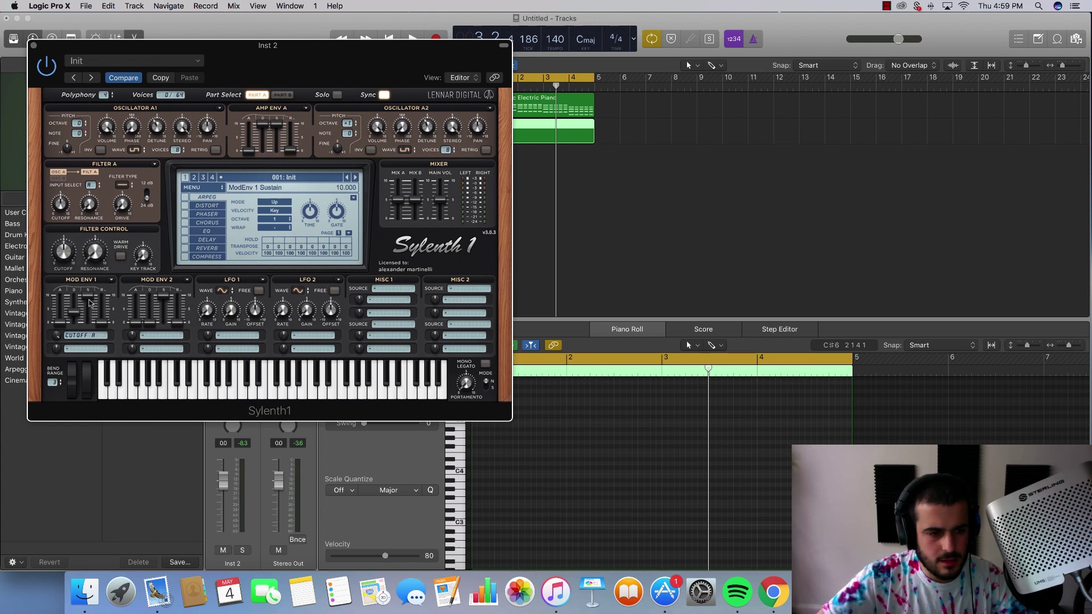
pyautogui.click(125, 185)
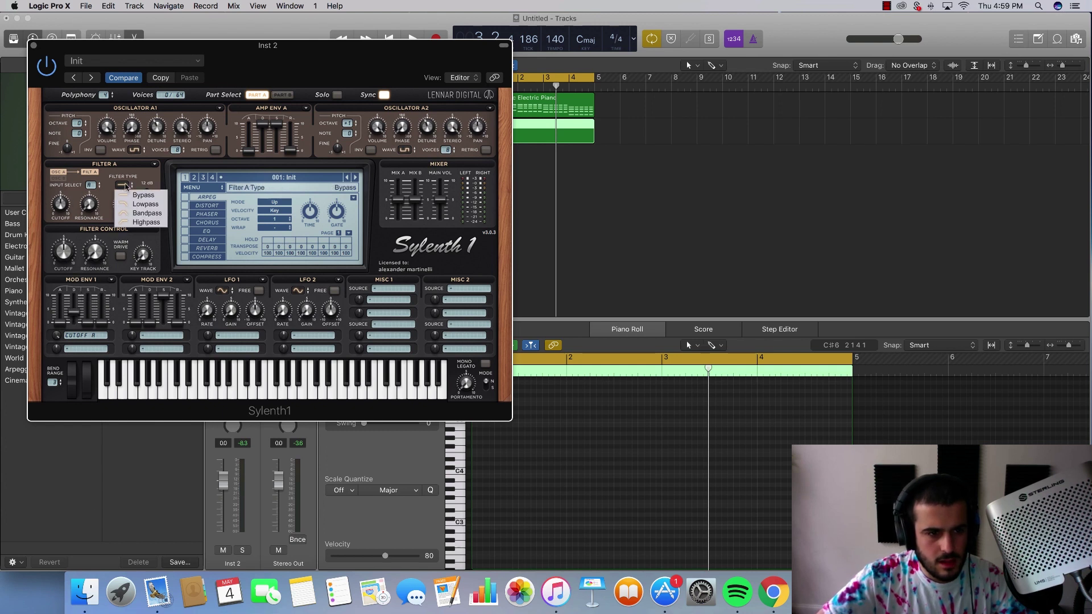
pyautogui.click(129, 203)
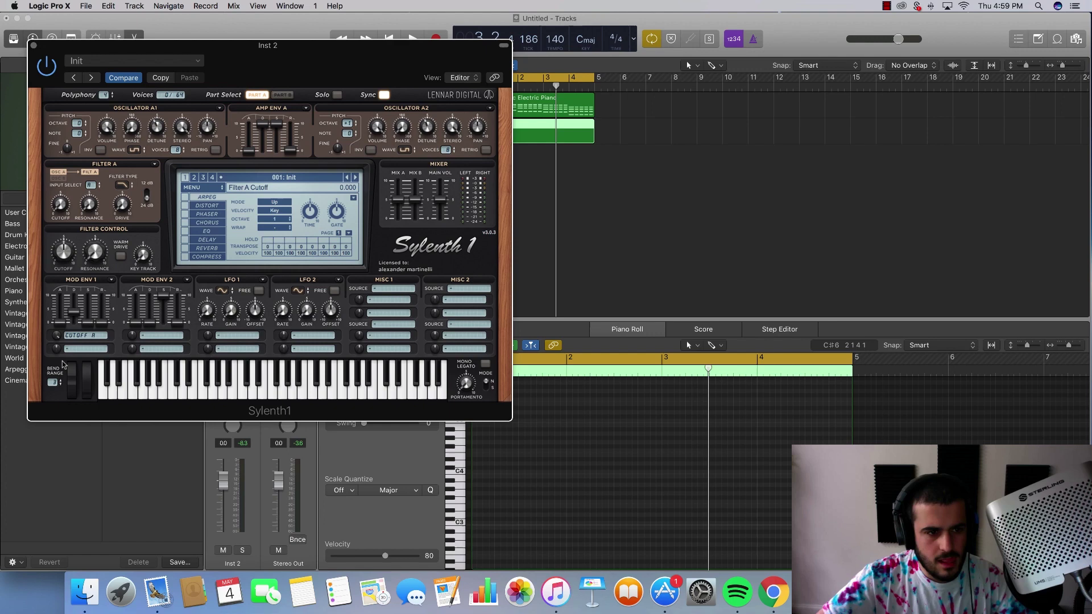
pyautogui.click(34, 46)
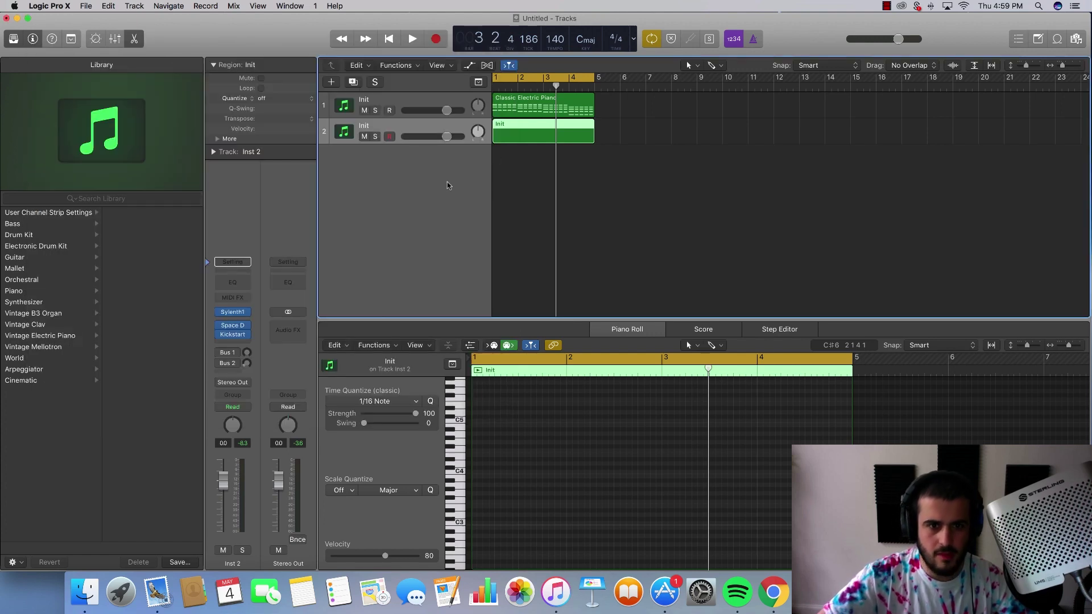
# Play the chords and lower the second Init track's volume to -3.3 dB.
pyautogui.press('space')
pyautogui.press('space')
pyautogui.scroll(3, 487, 503)
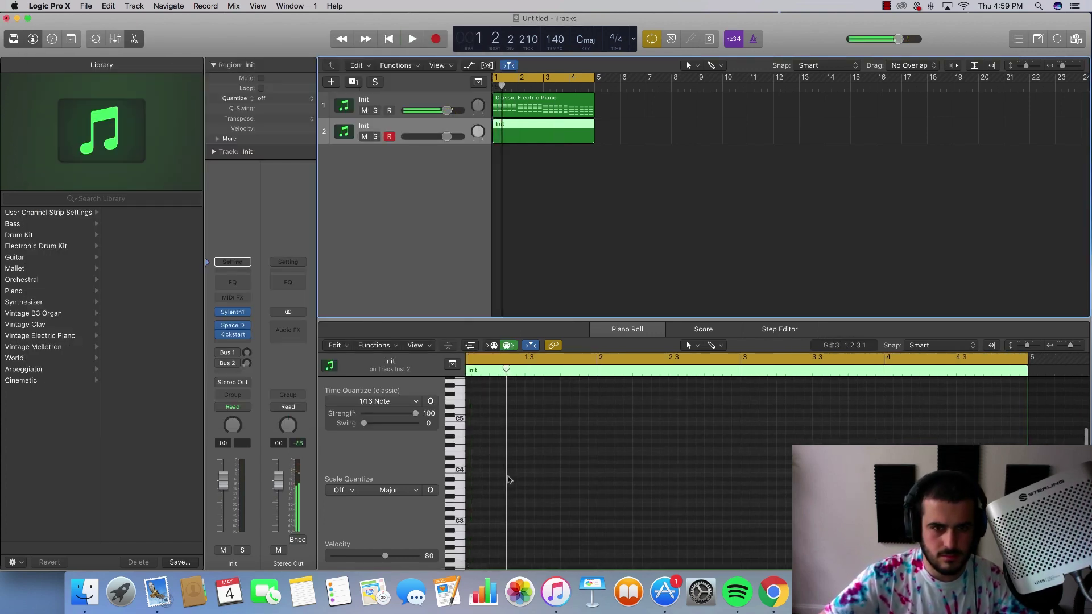
pyautogui.moveTo(446, 137)
pyautogui.mouseDown()
pyautogui.moveTo(427, 136)
pyautogui.moveTo(438, 136)
pyautogui.mouseUp()
pyautogui.press('space')
pyautogui.press('space')
# Add a B2 note at the start of bar 1 in the new region and audition it with the chords.
pyautogui.keyDown('super'); pyautogui.click(475, 497); pyautogui.keyUp('super')
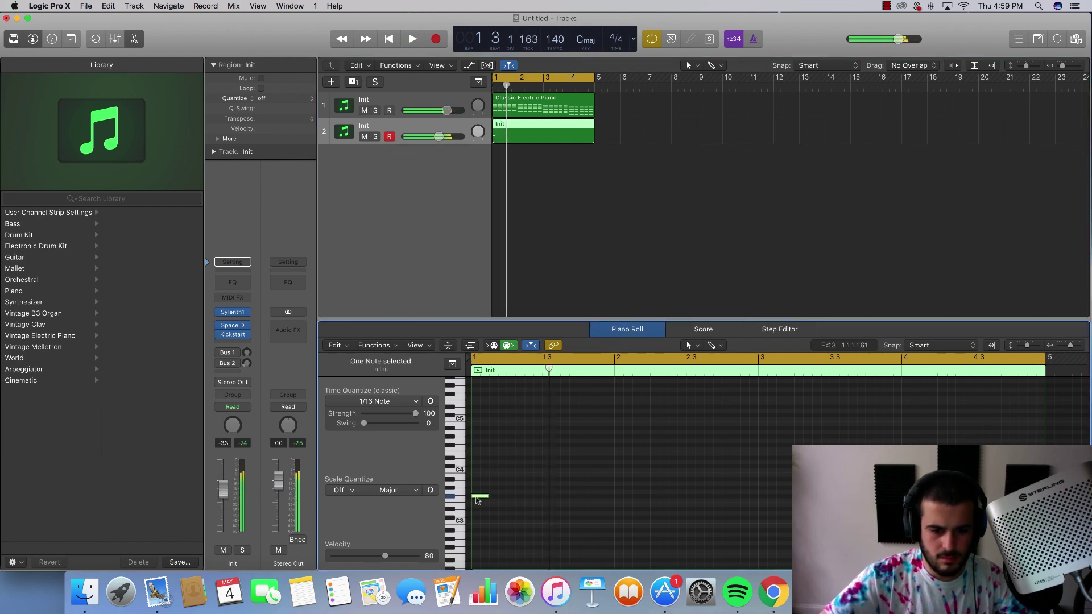
pyautogui.moveTo(483, 501); pyautogui.dragTo(484, 525)
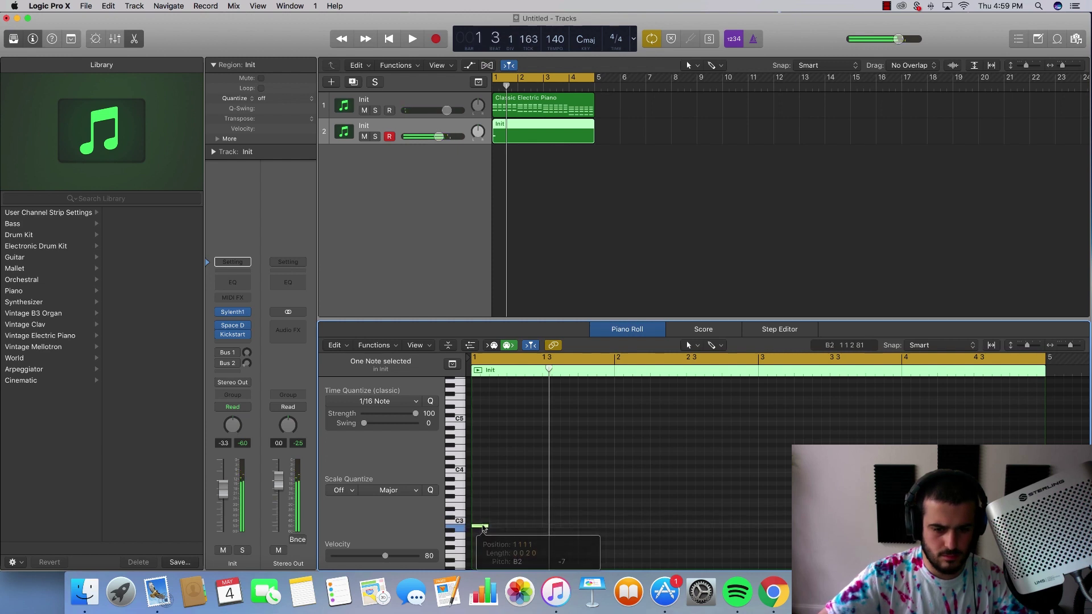
pyautogui.press('space')
pyautogui.press('space')
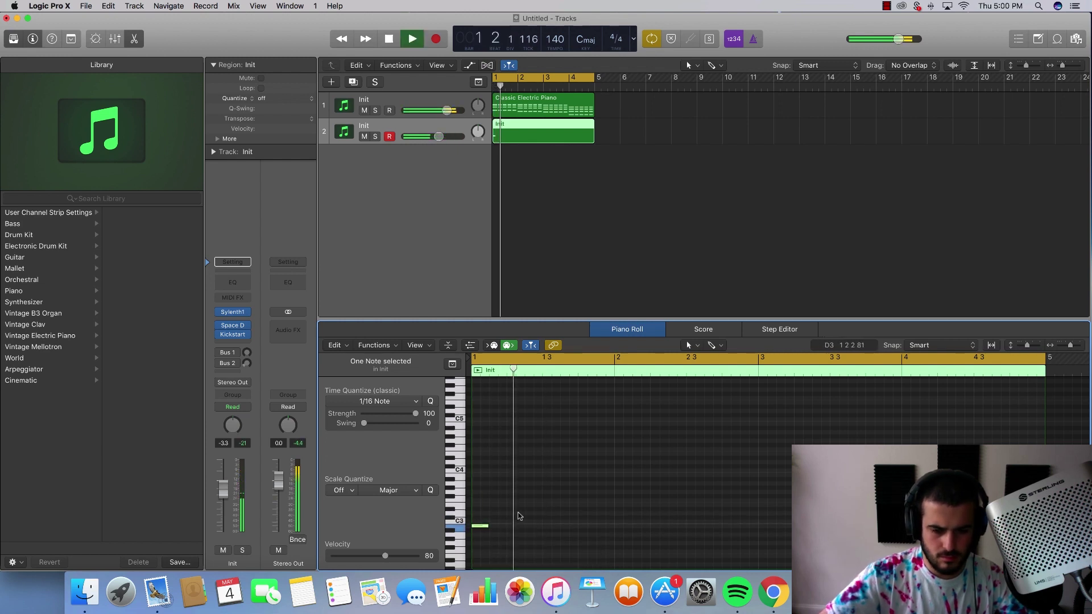
pyautogui.press('space')
# Add a G3 note on beat 3 of bar 1 and play it back with the chords.
pyautogui.click(547, 499)
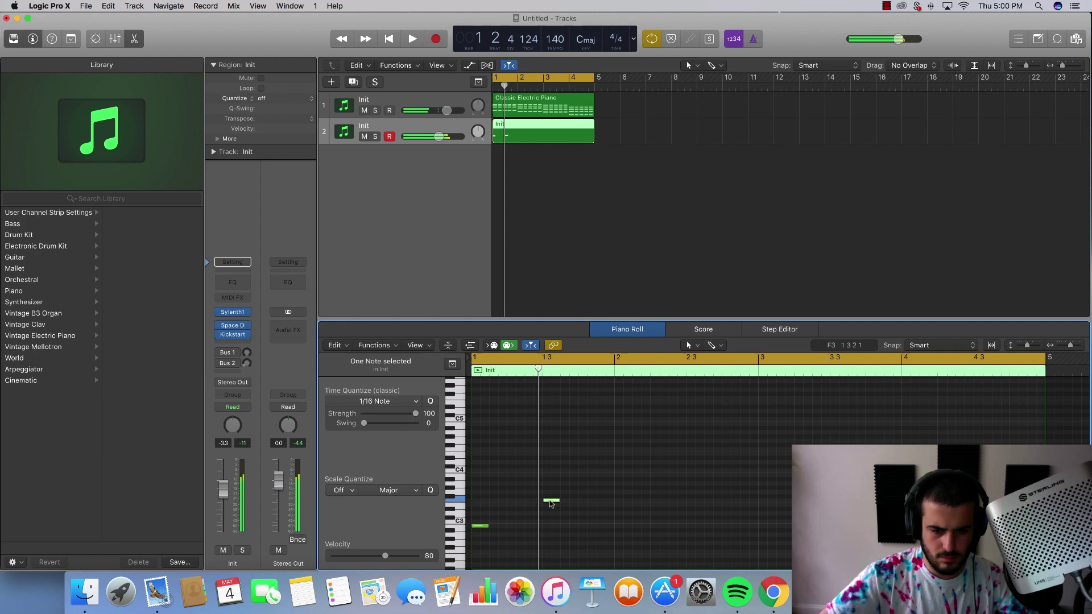
pyautogui.moveTo(547, 500); pyautogui.dragTo(551, 495)
pyautogui.press('space')
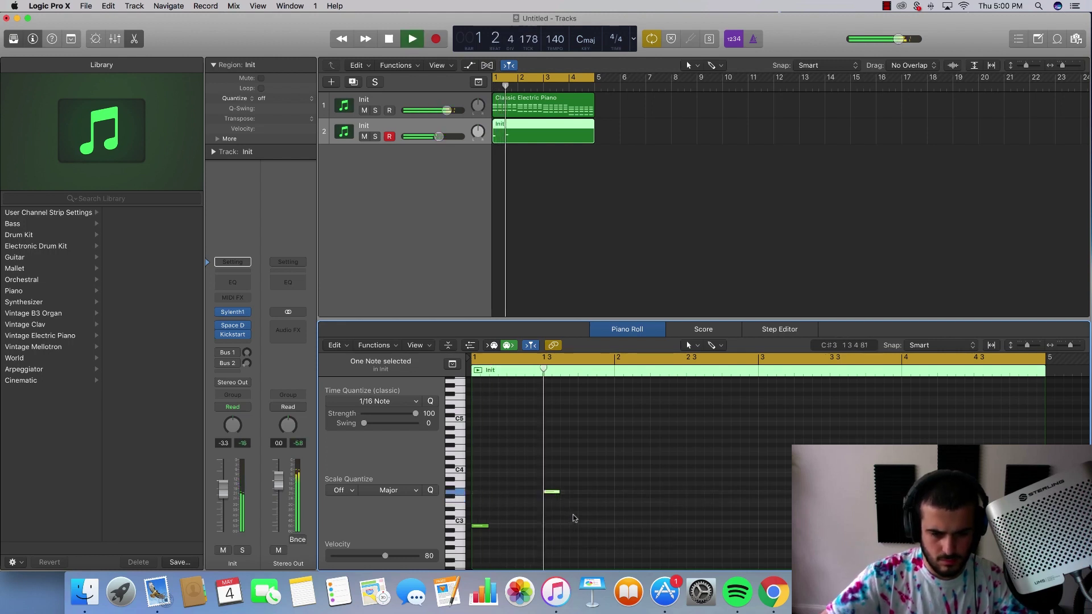
pyautogui.press('space')
# Add an F#3 note at the start of bar 2 and audition the melody from bar 1.
pyautogui.click(617, 505)
pyautogui.moveTo(622, 505); pyautogui.dragTo(623, 498)
pyautogui.press('space')
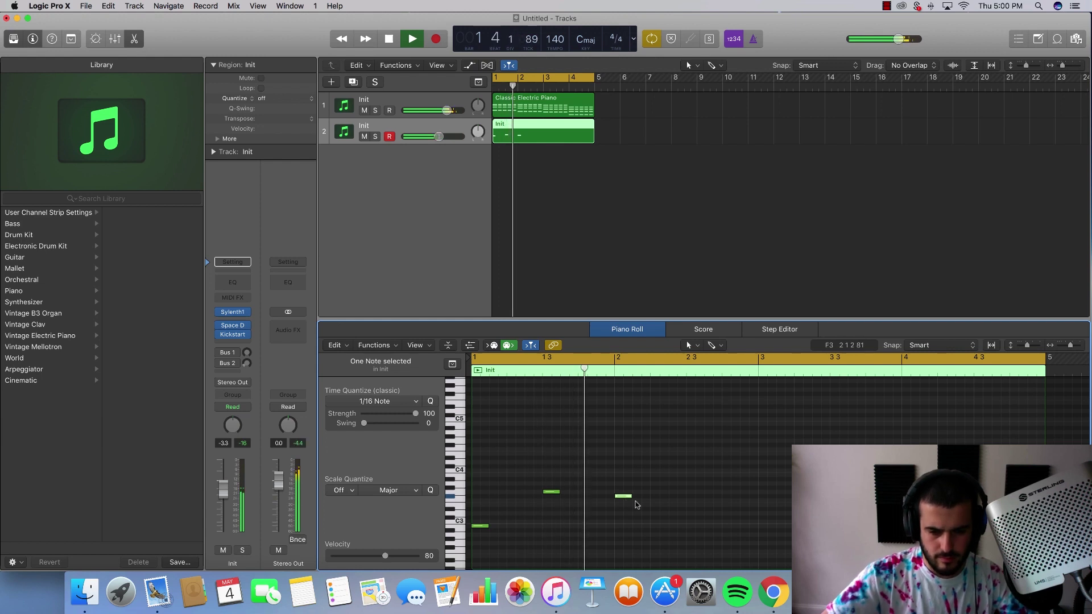
pyautogui.press('space')
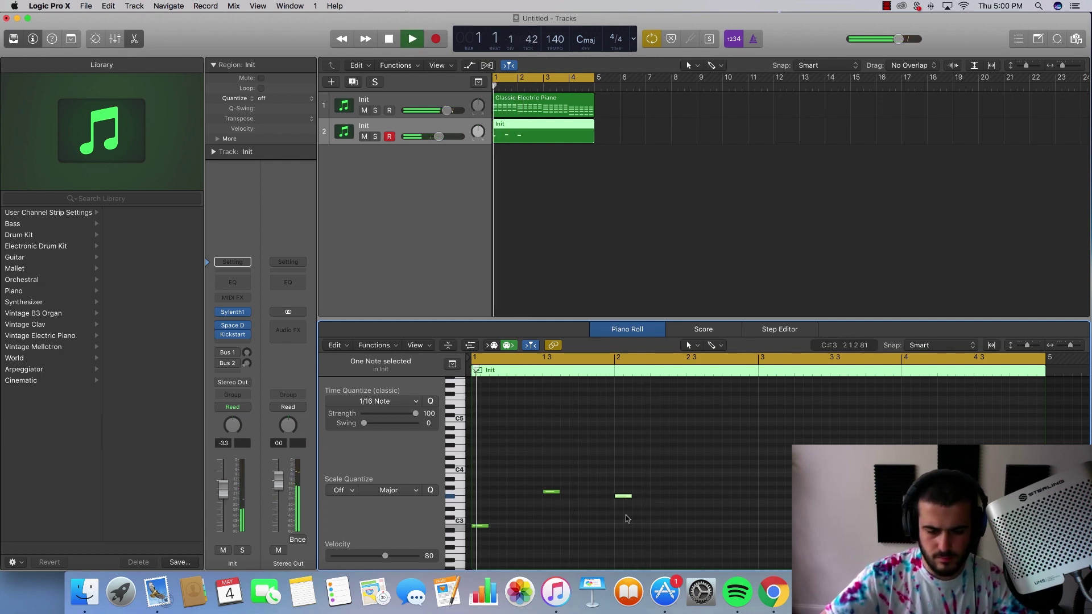
pyautogui.press('space')
pyautogui.press('space')
pyautogui.press('space')
pyautogui.press('space')
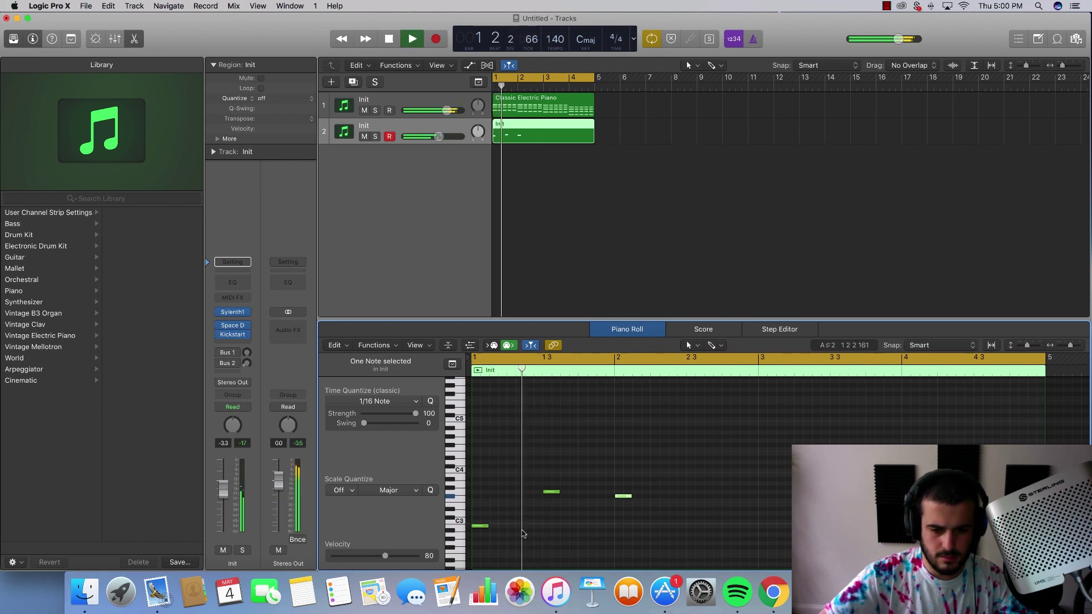
pyautogui.press('space')
# Insert an E3 note half a beat before the G3 note in bar 1 and play the melody.
pyautogui.keyDown('super'); pyautogui.click(533, 513); pyautogui.keyUp('super')
pyautogui.moveTo(533, 515); pyautogui.dragTo(533, 505)
pyautogui.press('space')
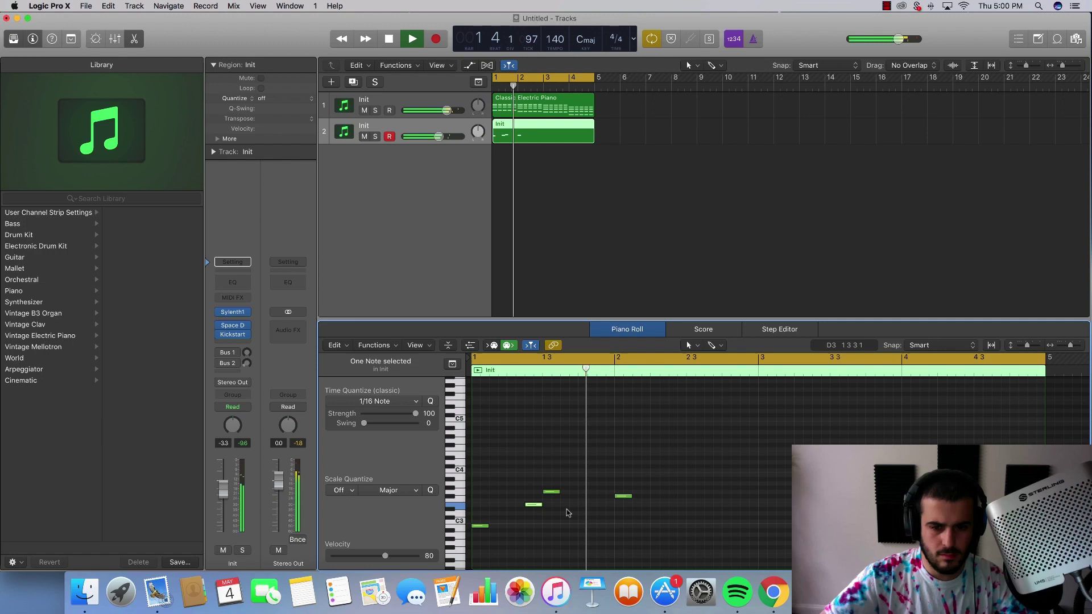
pyautogui.press('space')
pyautogui.press('space')
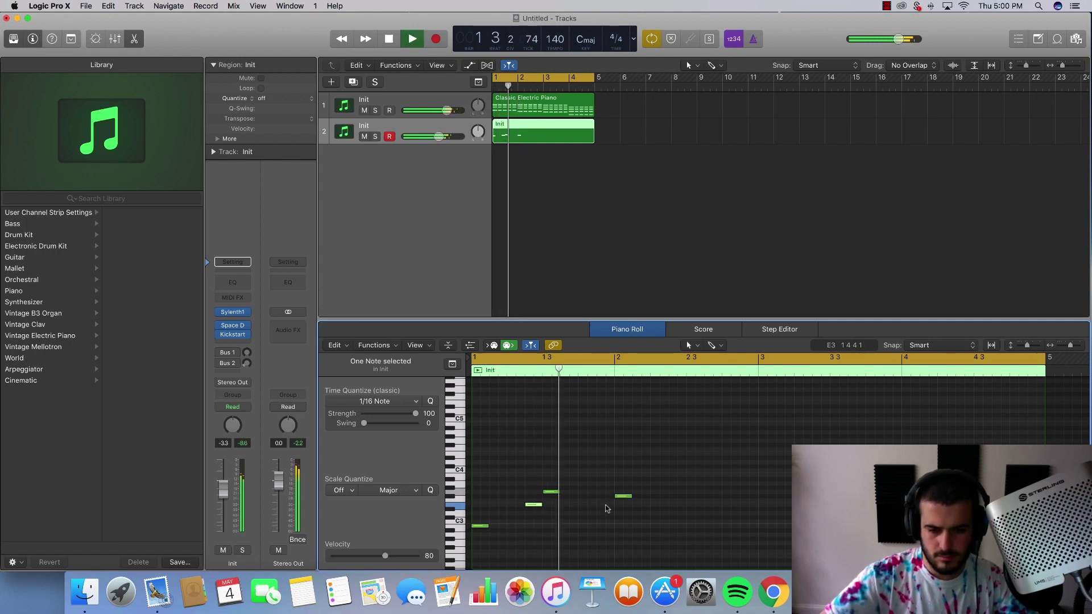
pyautogui.press('space')
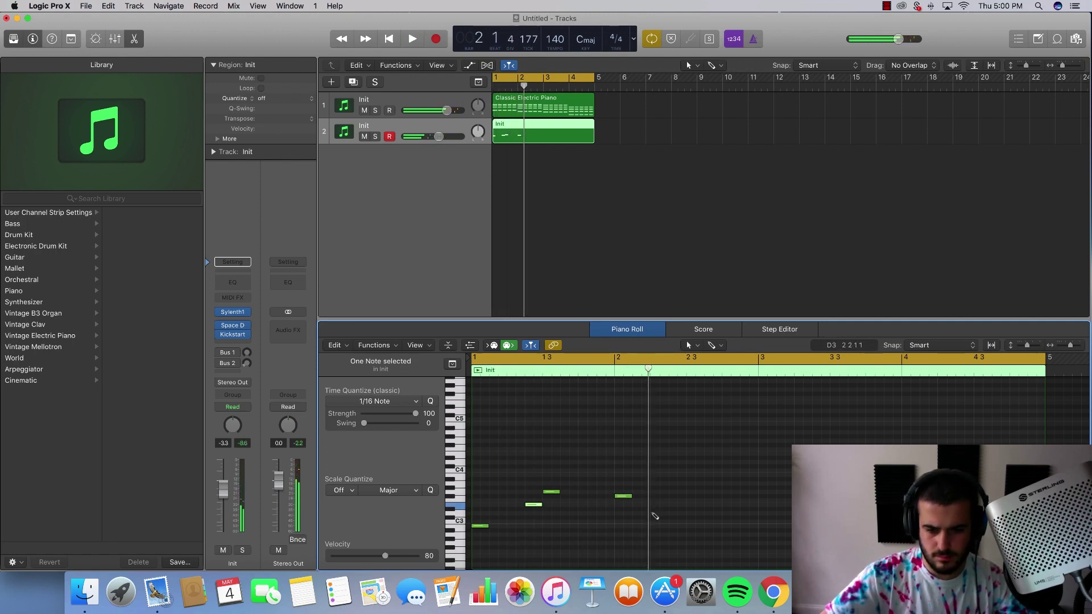
# Add an E3 note in bar 2, placed half a beat before beat 3, and audition the melody.
pyautogui.click(652, 514)
pyautogui.moveTo(655, 515); pyautogui.dragTo(656, 507)
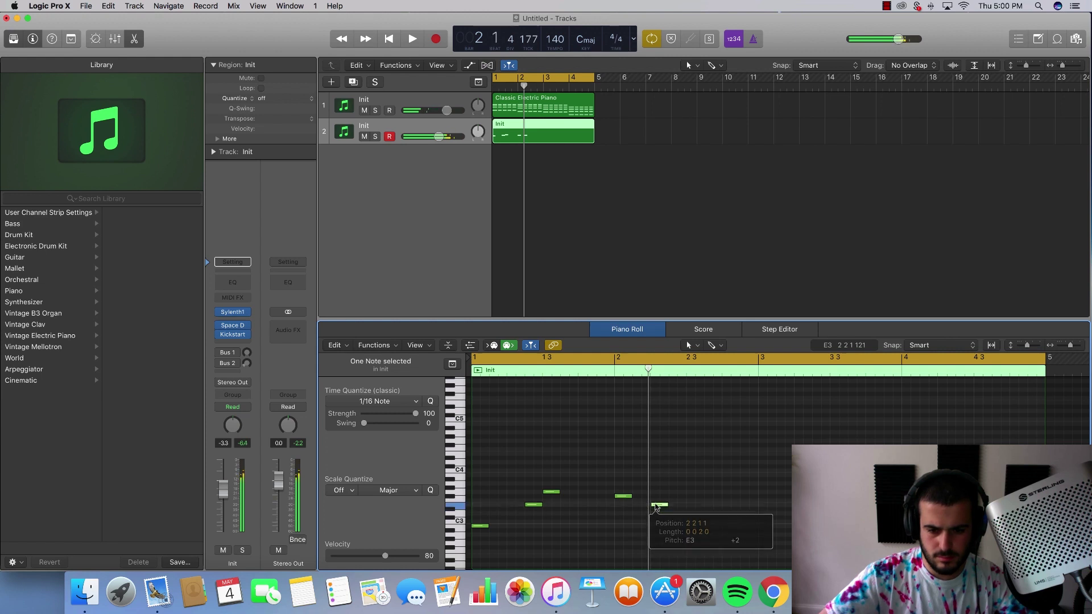
pyautogui.press('space')
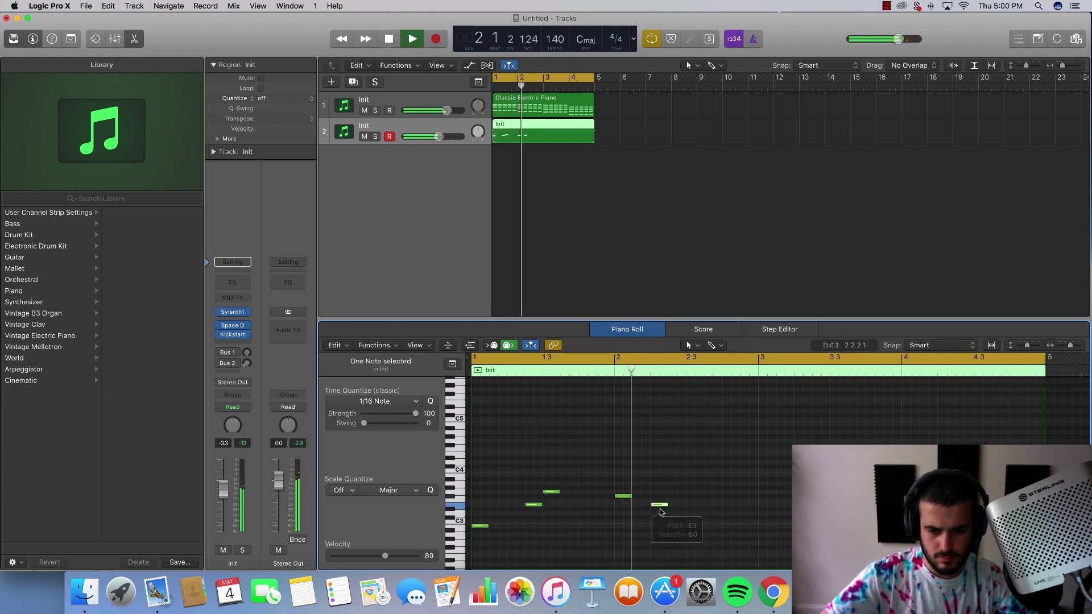
pyautogui.press('space')
pyautogui.moveTo(658, 504); pyautogui.dragTo(675, 506)
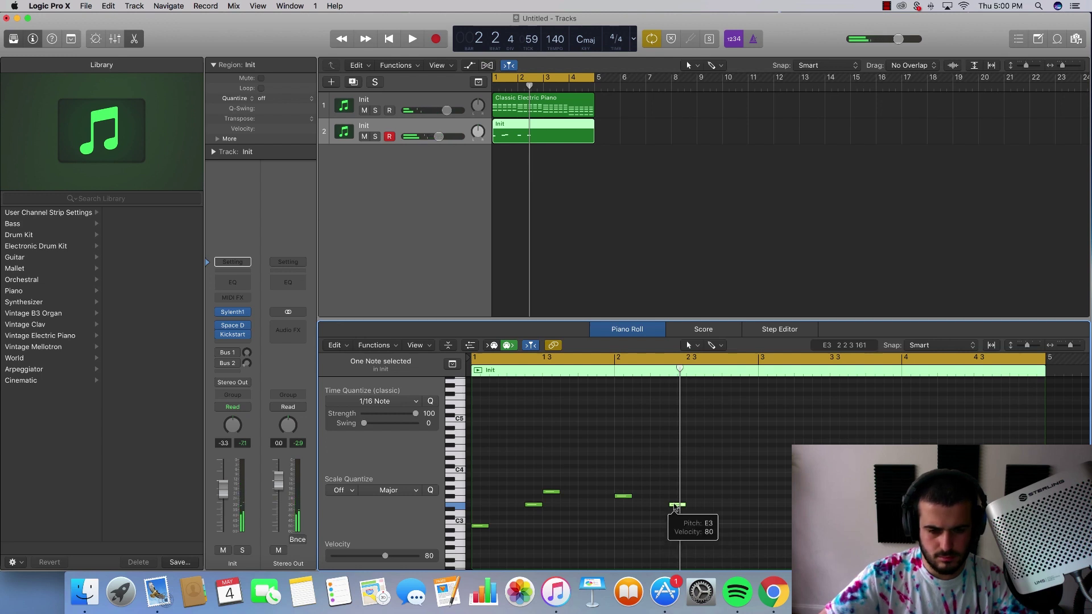
pyautogui.moveTo(673, 507); pyautogui.dragTo(676, 505)
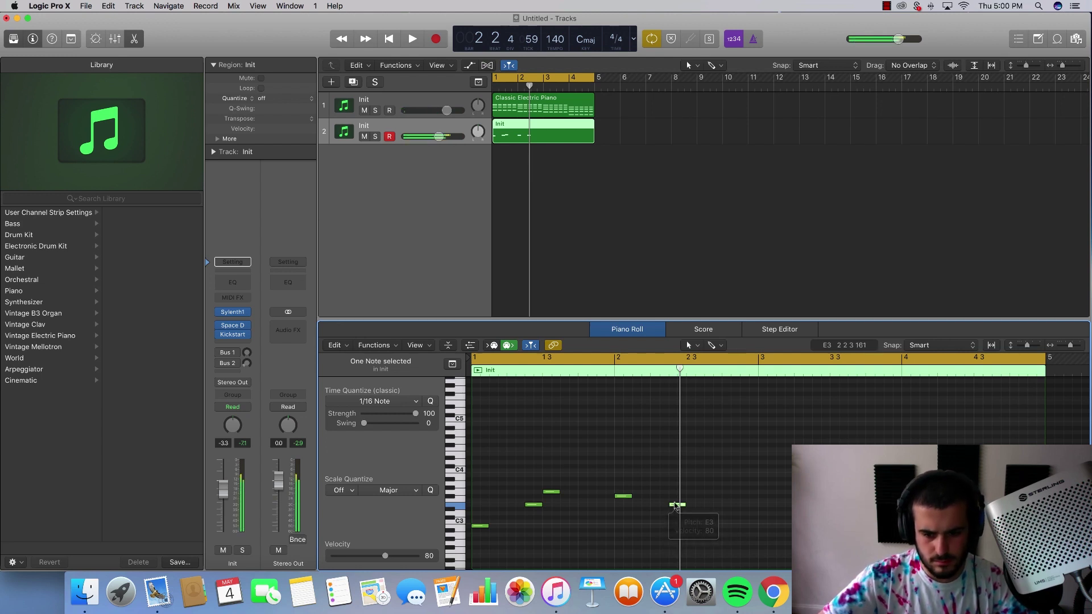
pyautogui.press('space')
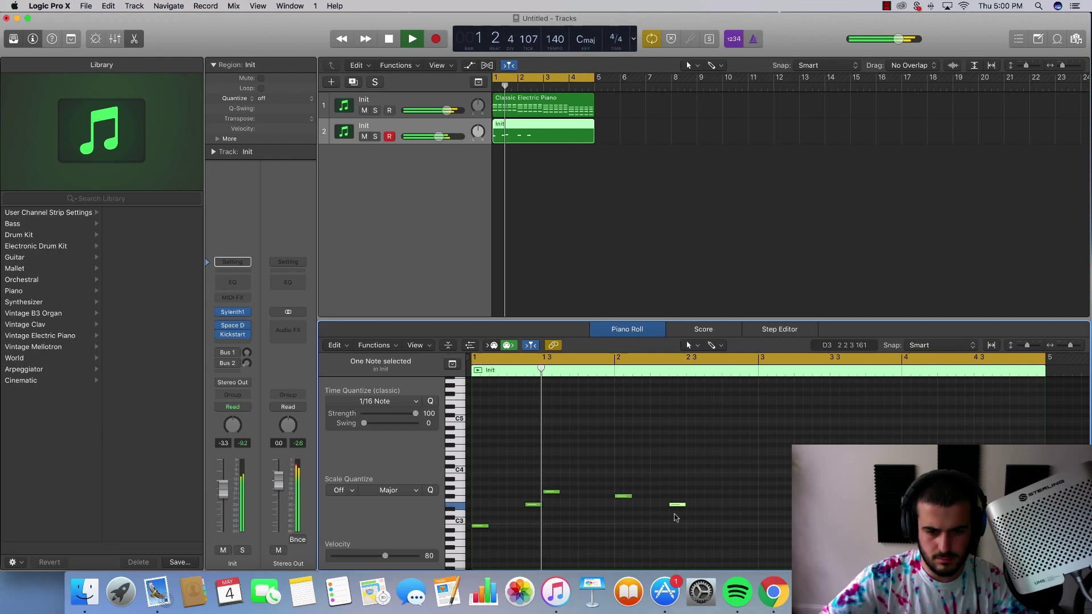
pyautogui.press('space')
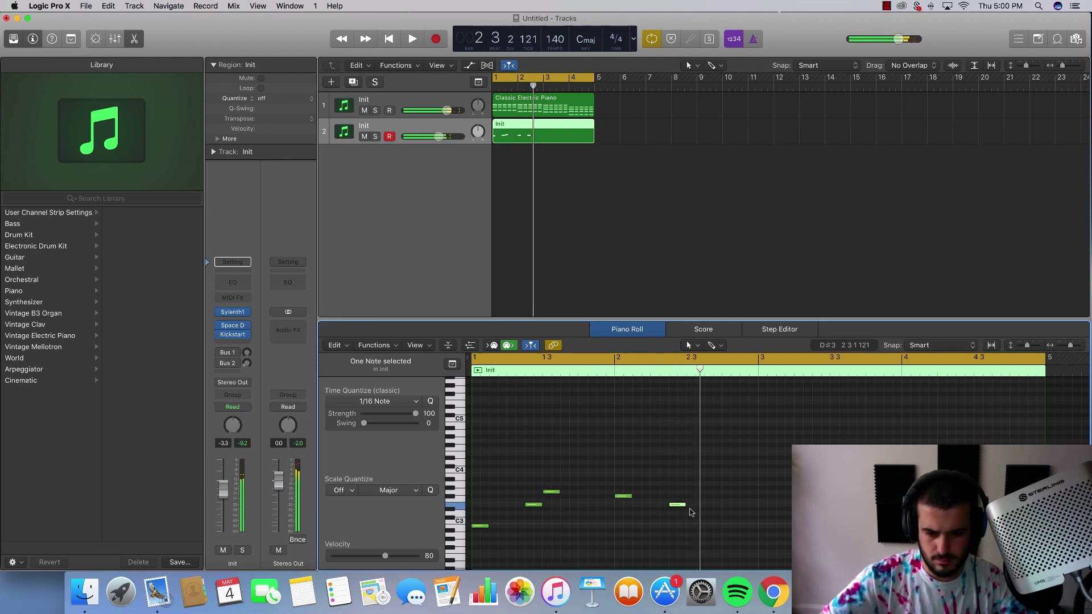
# Cycle from bar 2 into bar 4 and add two more E3 notes in bar 2, just after beat 3 and on beat 4.
pyautogui.moveTo(615, 358); pyautogui.dragTo(955, 358)
pyautogui.press('space')
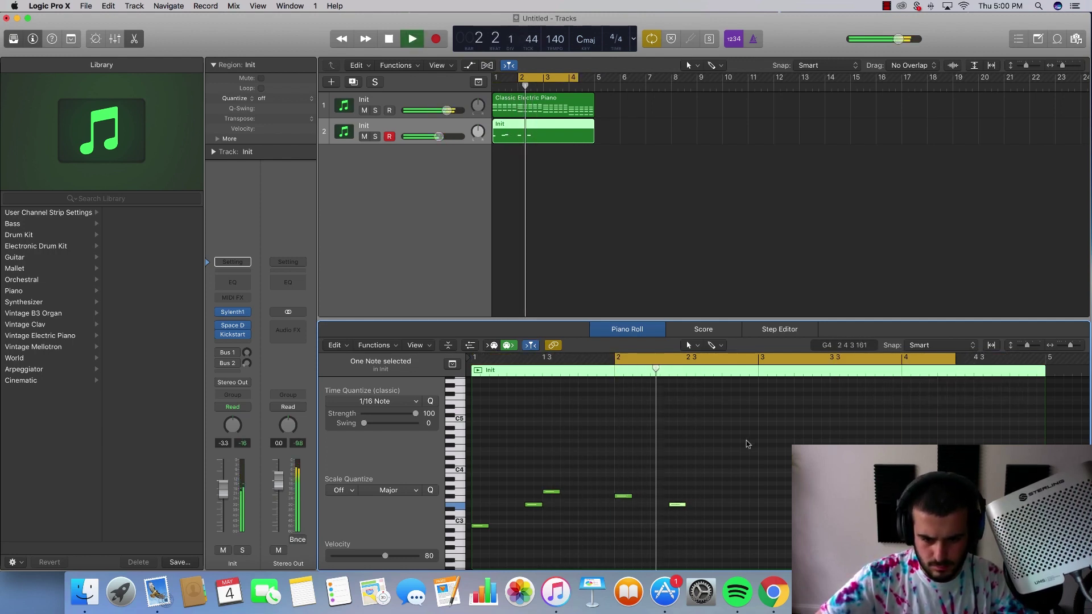
pyautogui.press('space')
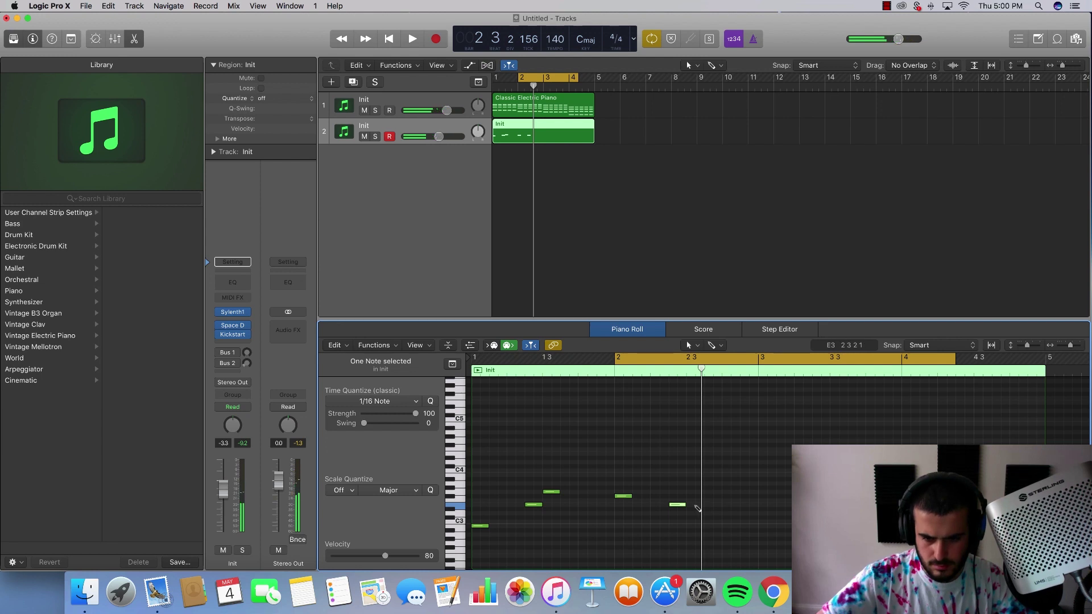
pyautogui.press('space')
pyautogui.press('space')
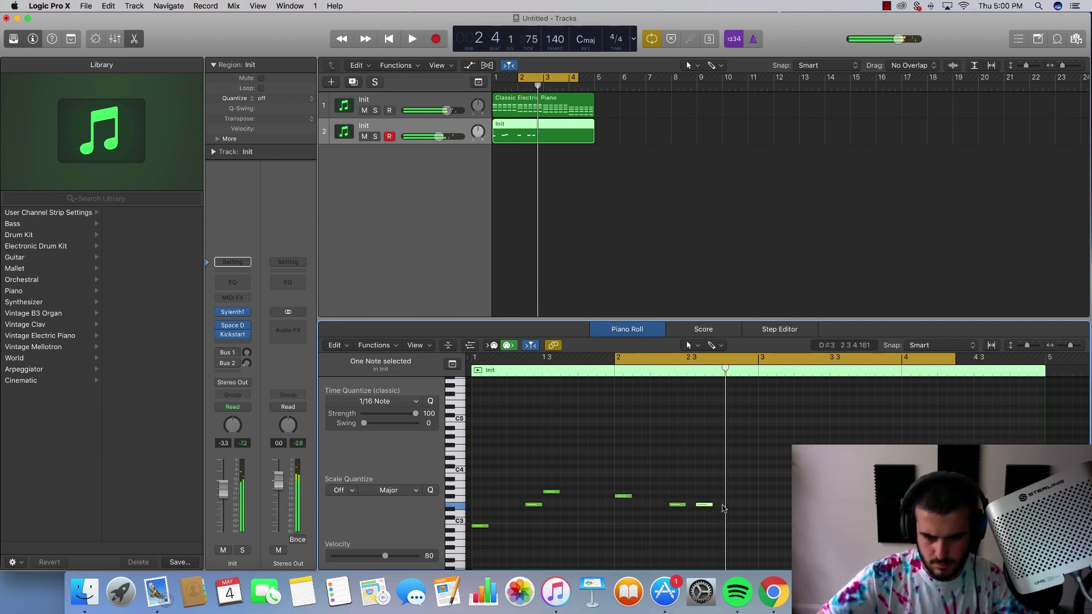
pyautogui.keyDown('super'); pyautogui.click(723, 505); pyautogui.keyUp('super')
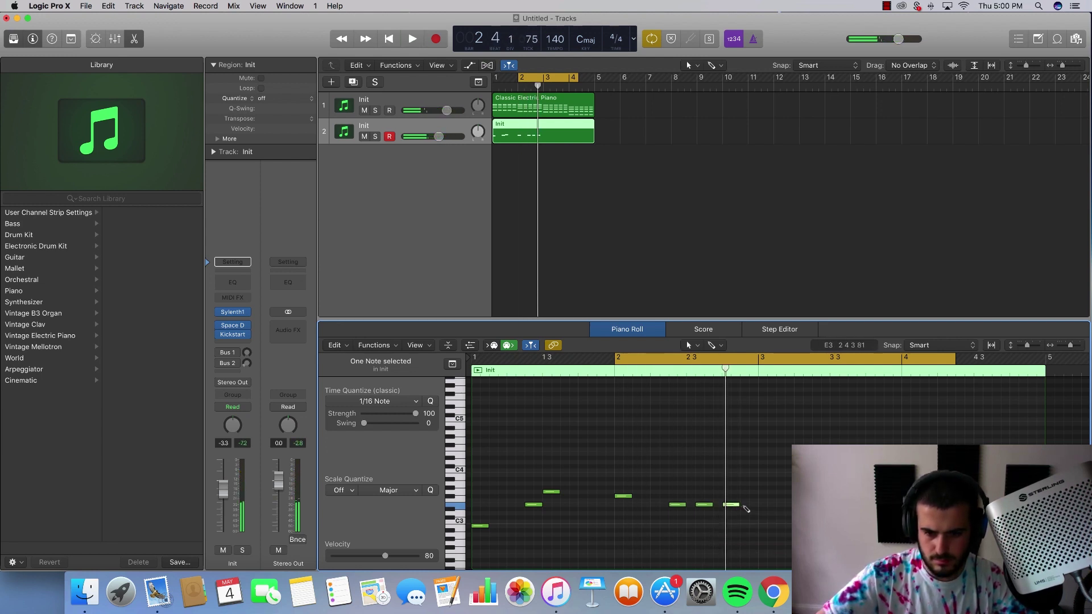
pyautogui.press('space')
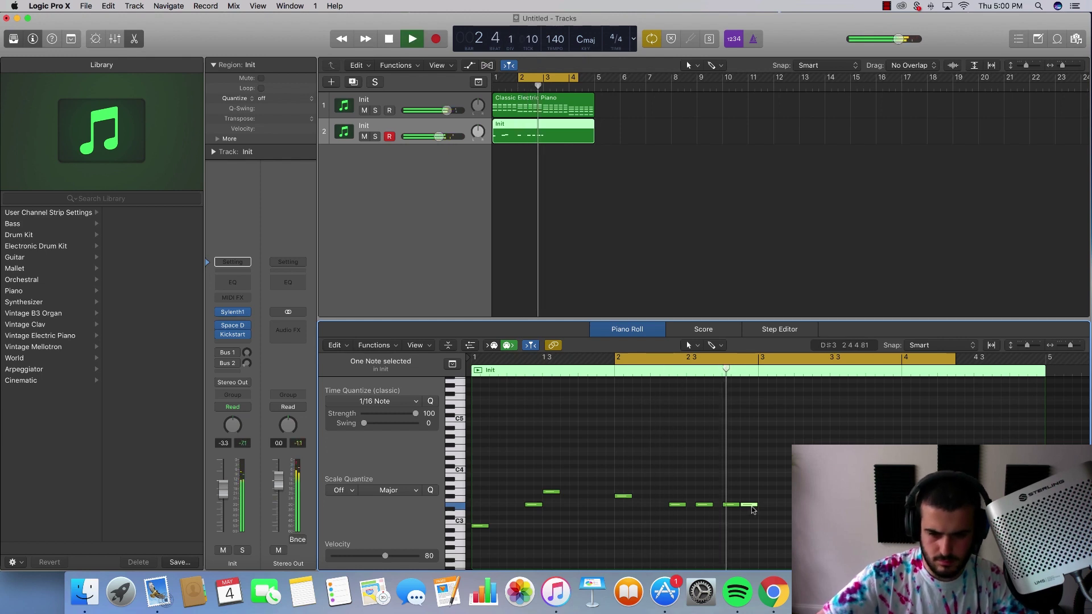
pyautogui.press('space')
# Copy the seven melody notes so the phrase repeats from bar 3, and play it with the cycle turned off.
pyautogui.moveTo(778, 537); pyautogui.dragTo(461, 467)
pyautogui.press('space')
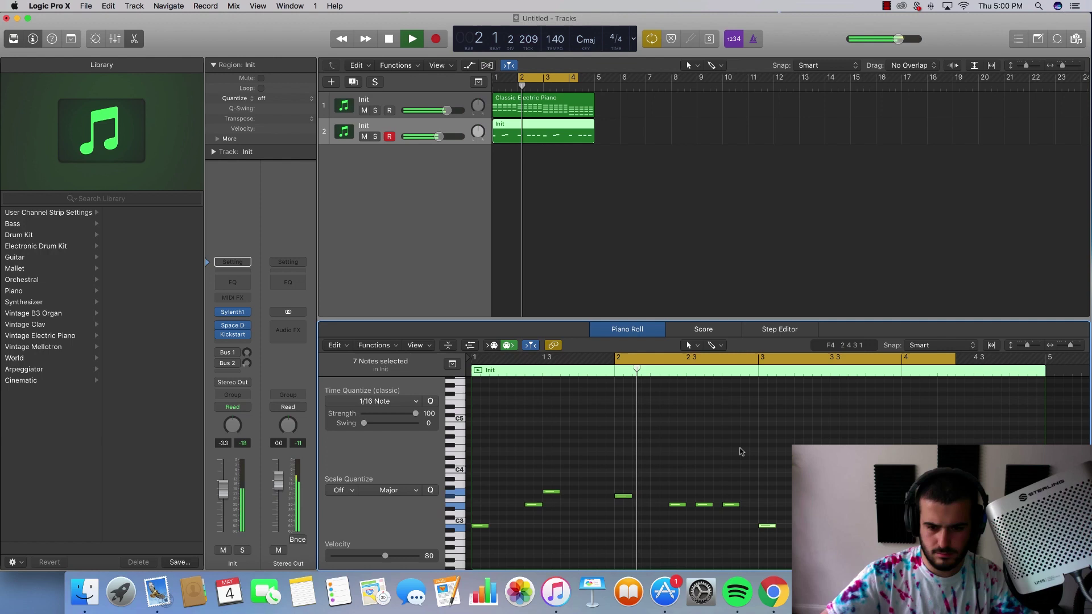
pyautogui.press('c')
pyautogui.hscroll(3, 836, 416)
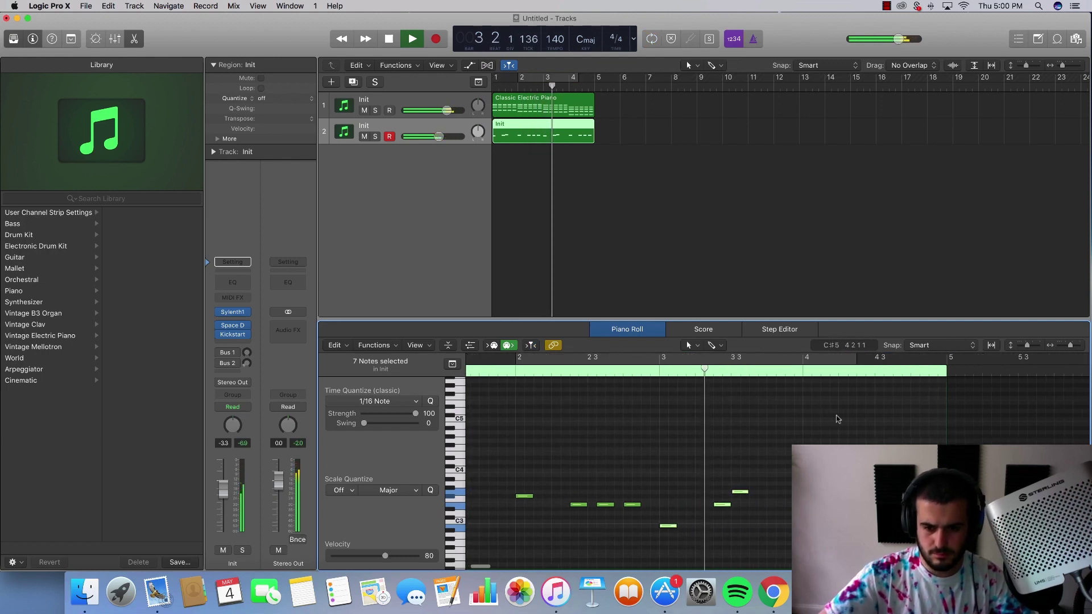
# Stop playback, move the three closing melody notes in bar 4 up in pitch, and lower the last one to G3.
pyautogui.click(817, 423)
pyautogui.press('space')
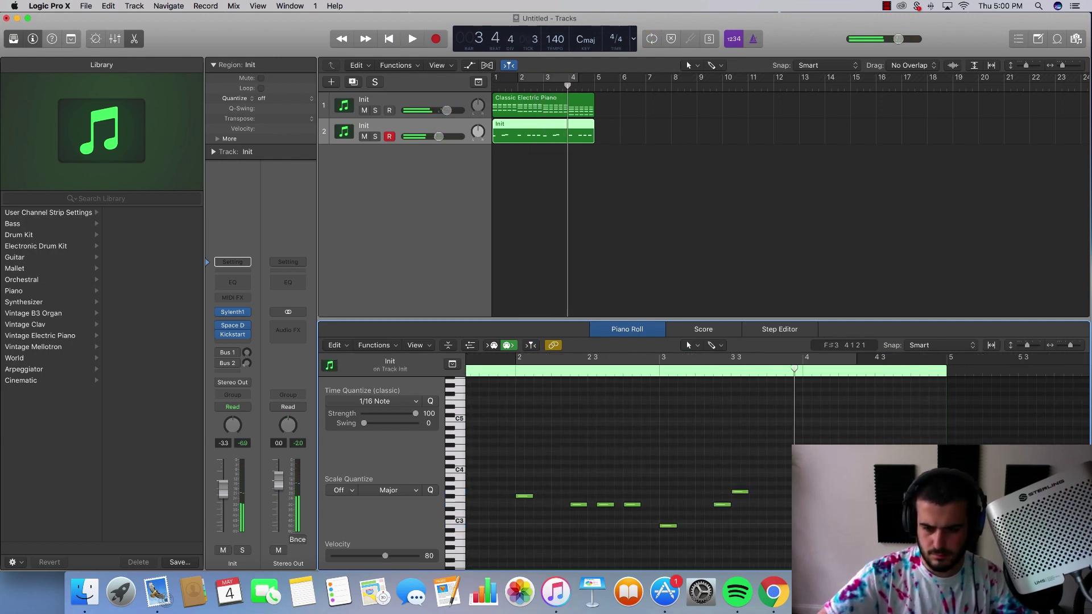
pyautogui.moveTo(811, 495); pyautogui.dragTo(865, 483)
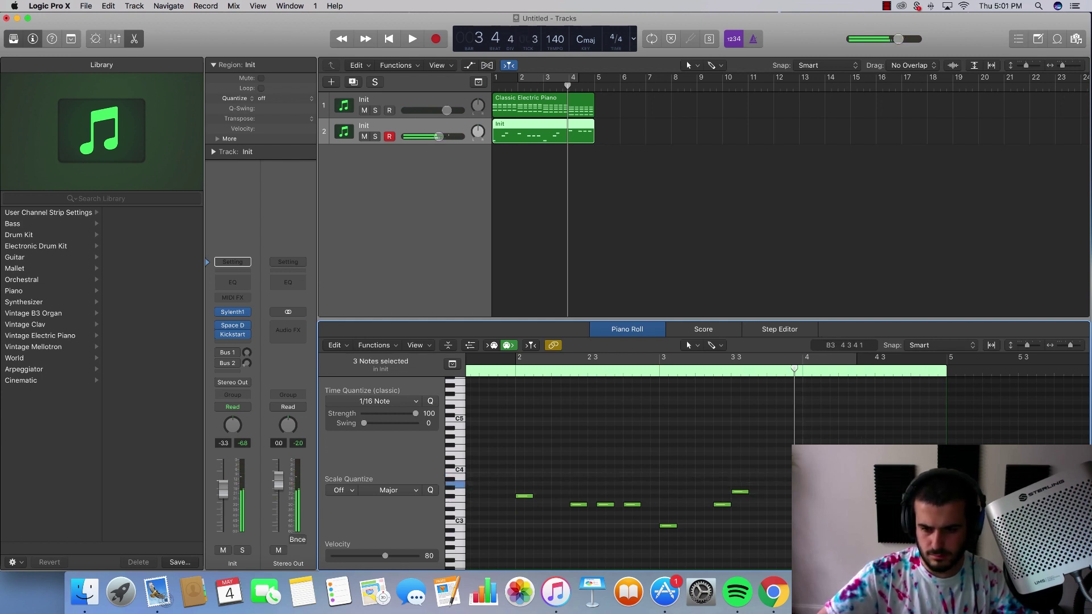
pyautogui.moveTo(931, 487); pyautogui.dragTo(931, 492)
# Cycle bars 1 to 4 during playback and lower the melody track's volume to -4.7 dB.
pyautogui.moveTo(947, 357); pyautogui.dragTo(404, 361)
pyautogui.press('space')
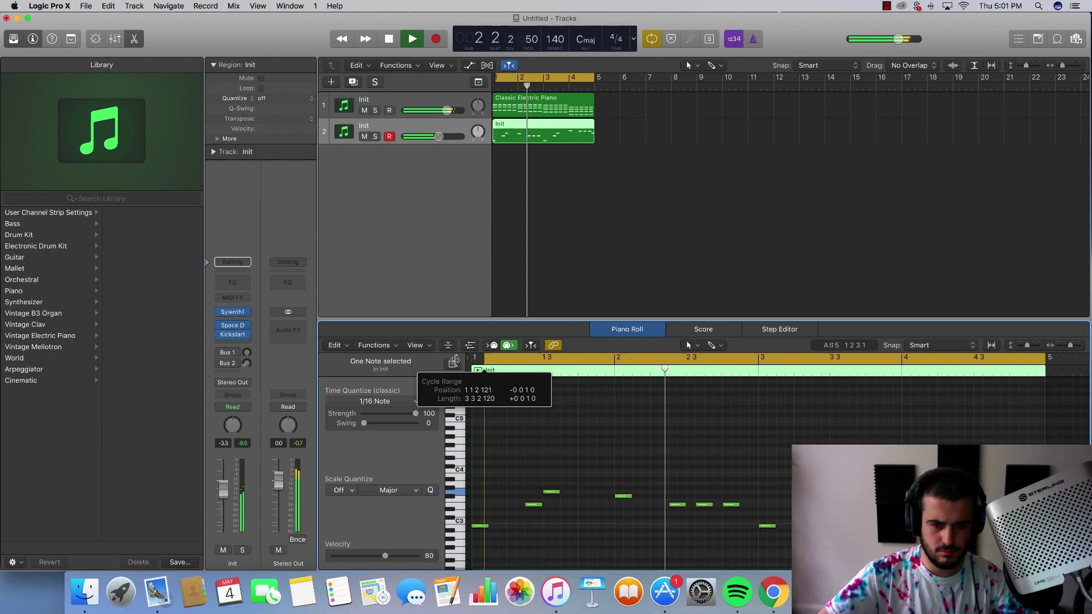
pyautogui.moveTo(439, 137); pyautogui.dragTo(435, 137)
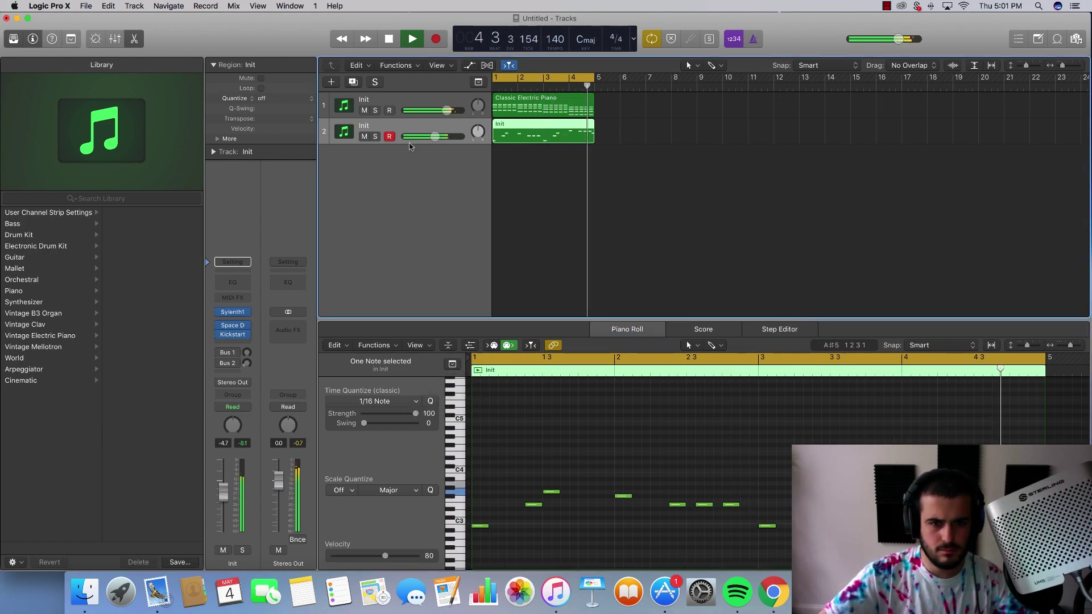
# Solo the melody track, open its Sylenth1, and configure oscillator B1 in Part B with multiple voices and retrigger off.
pyautogui.click(375, 136)
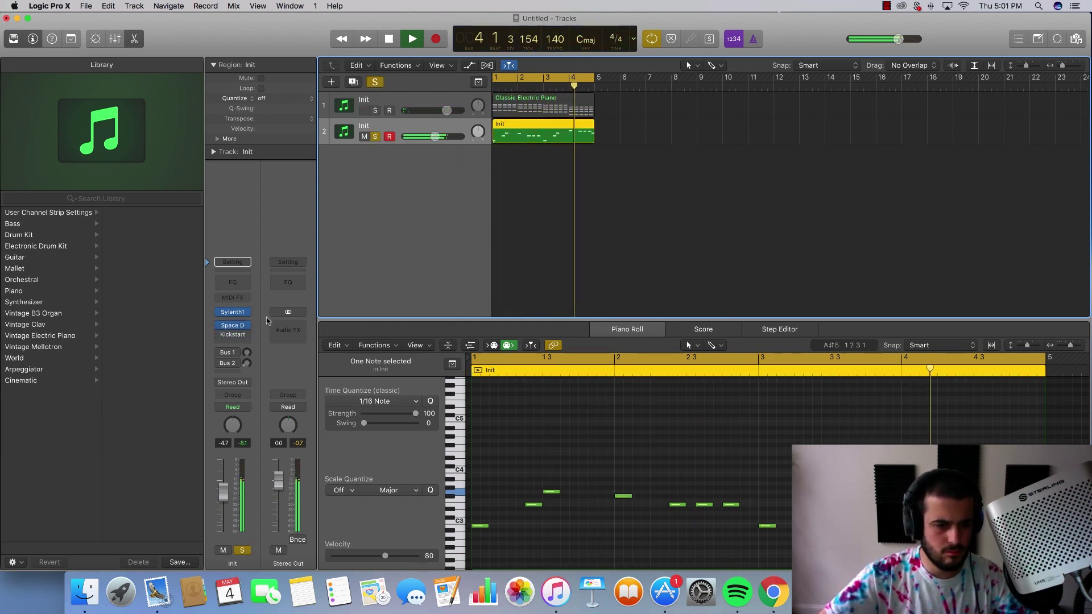
pyautogui.press('v')
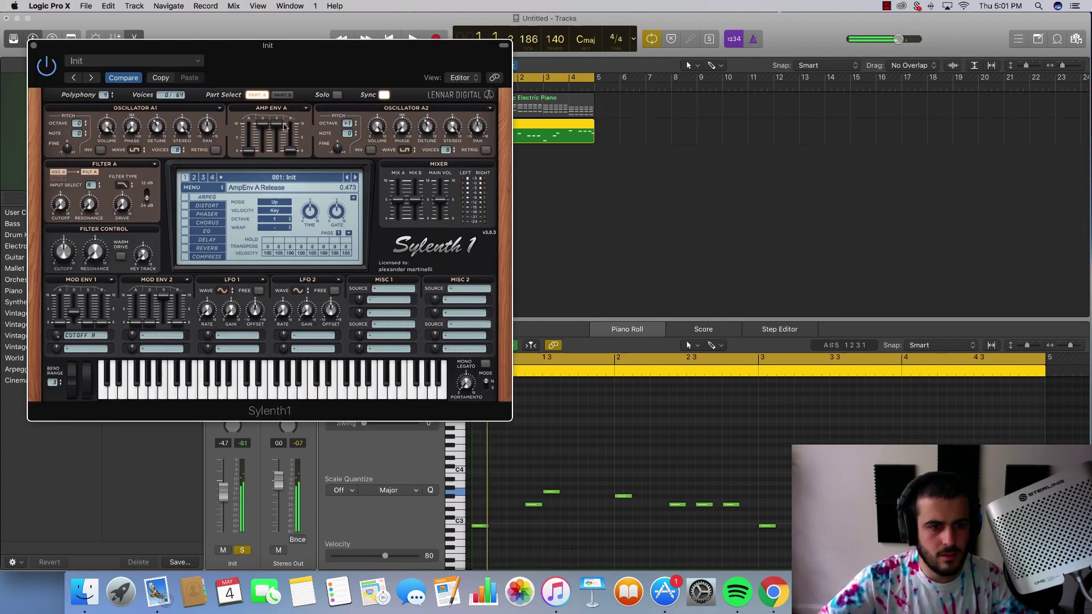
pyautogui.moveTo(360, 72); pyautogui.dragTo(670, 75)
pyautogui.click(610, 94)
pyautogui.click(540, 150)
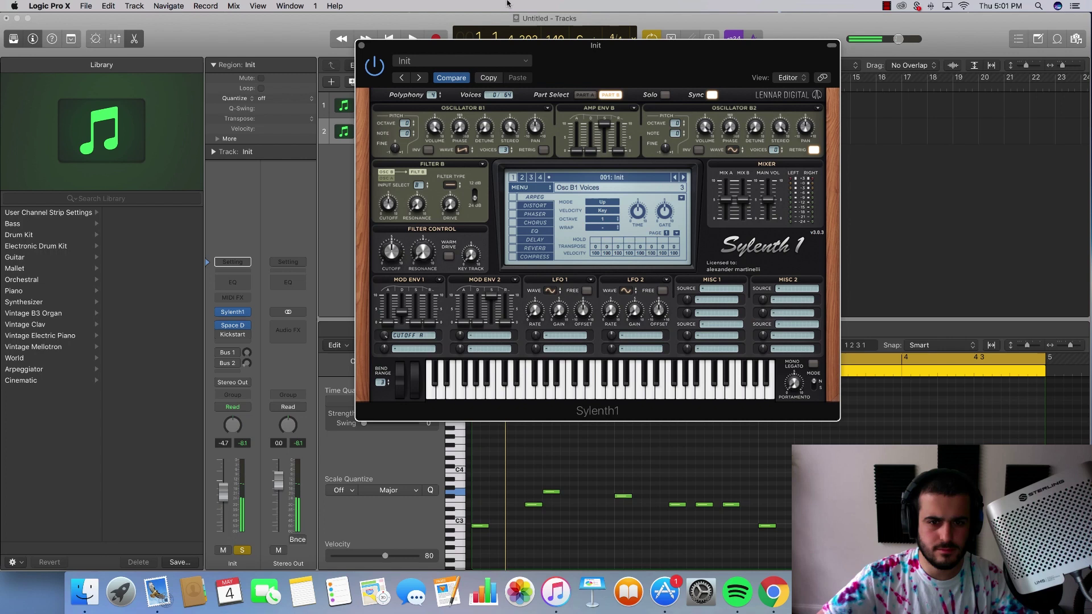
# While auditioning the melody, raise amp envelope B's release, adjust oscillator B1's volume and set its octave to +1.
pyautogui.press('space')
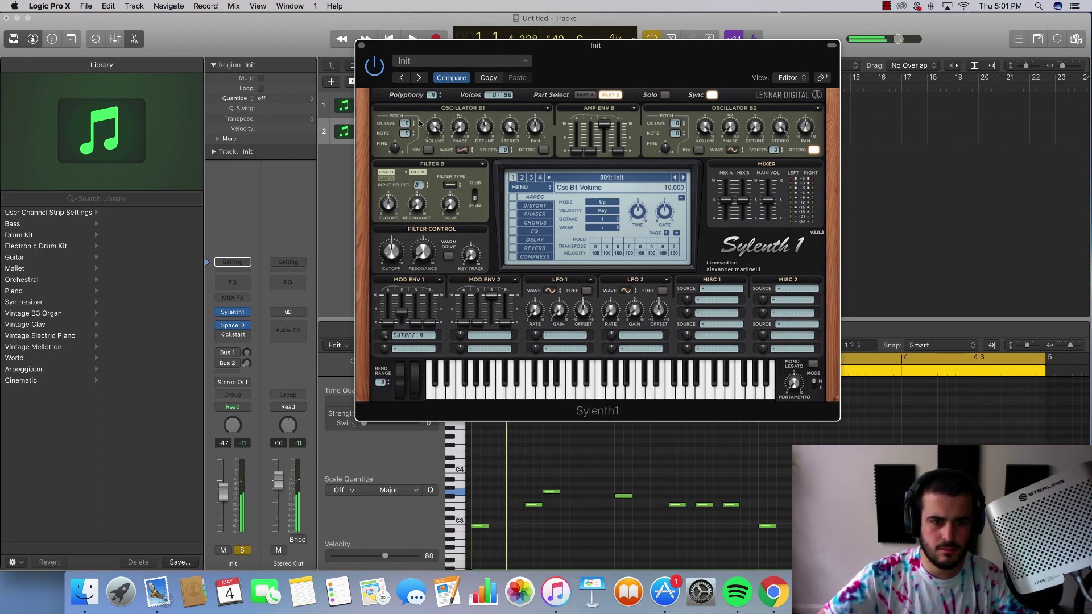
pyautogui.press('space')
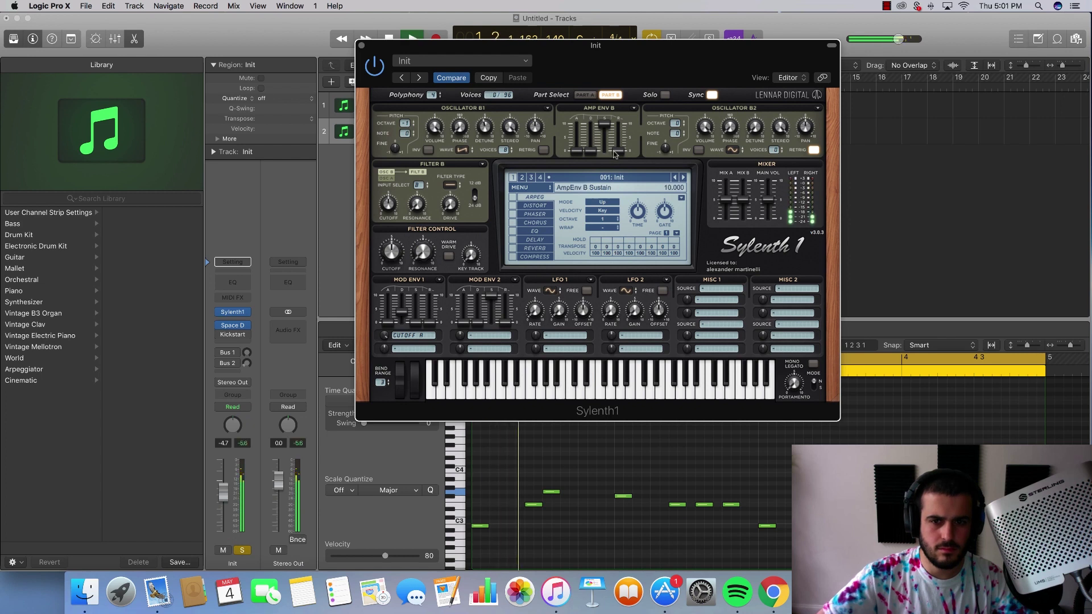
pyautogui.press('space')
pyautogui.moveTo(618, 151); pyautogui.dragTo(616, 120)
pyautogui.press('space')
pyautogui.press('space')
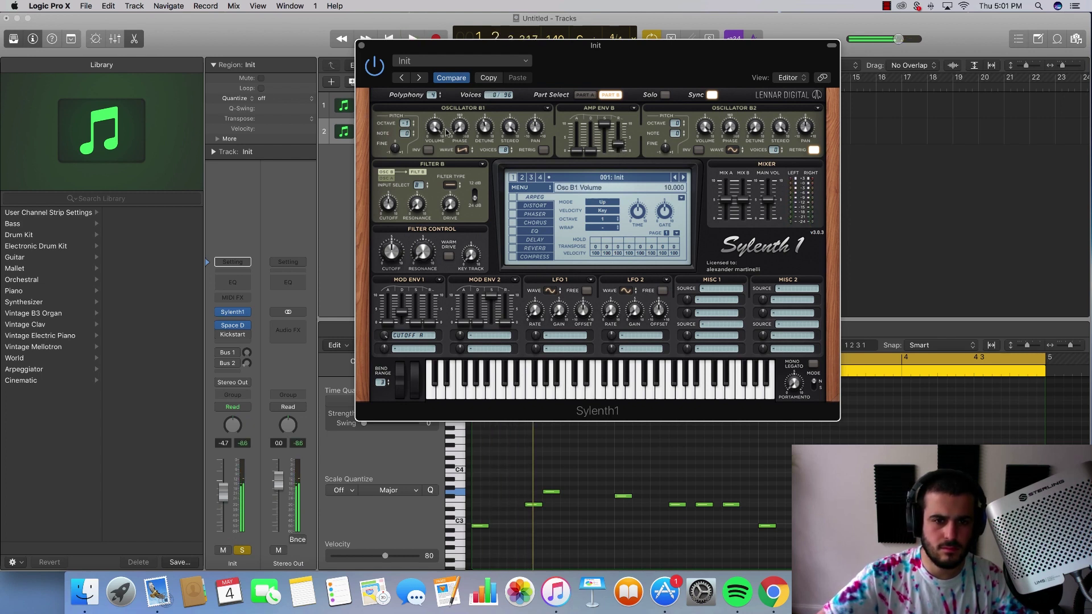
pyautogui.press('space')
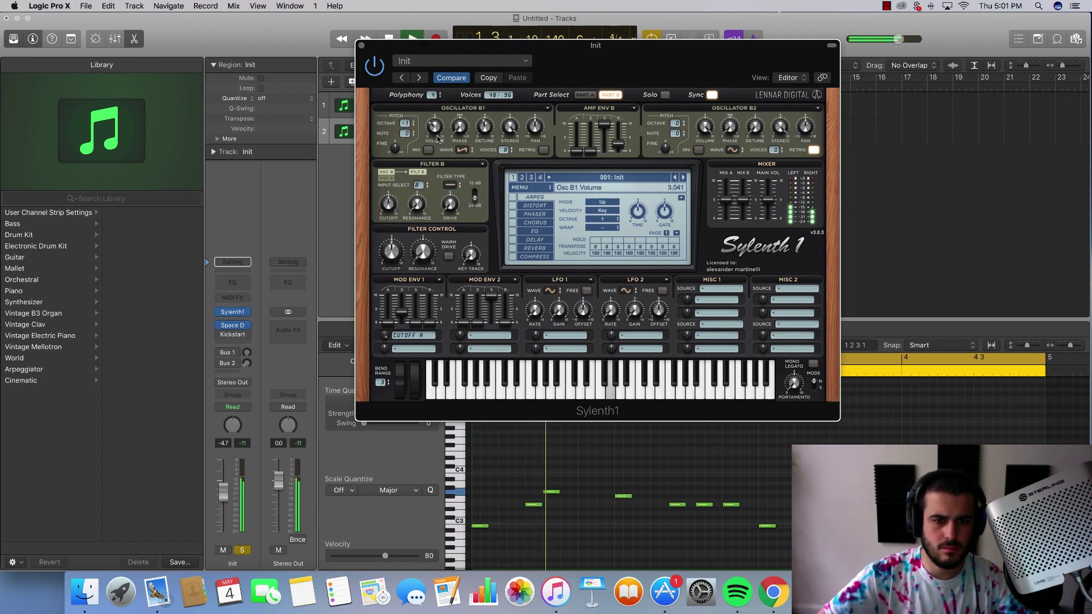
pyautogui.moveTo(435, 128); pyautogui.dragTo(405, 106)
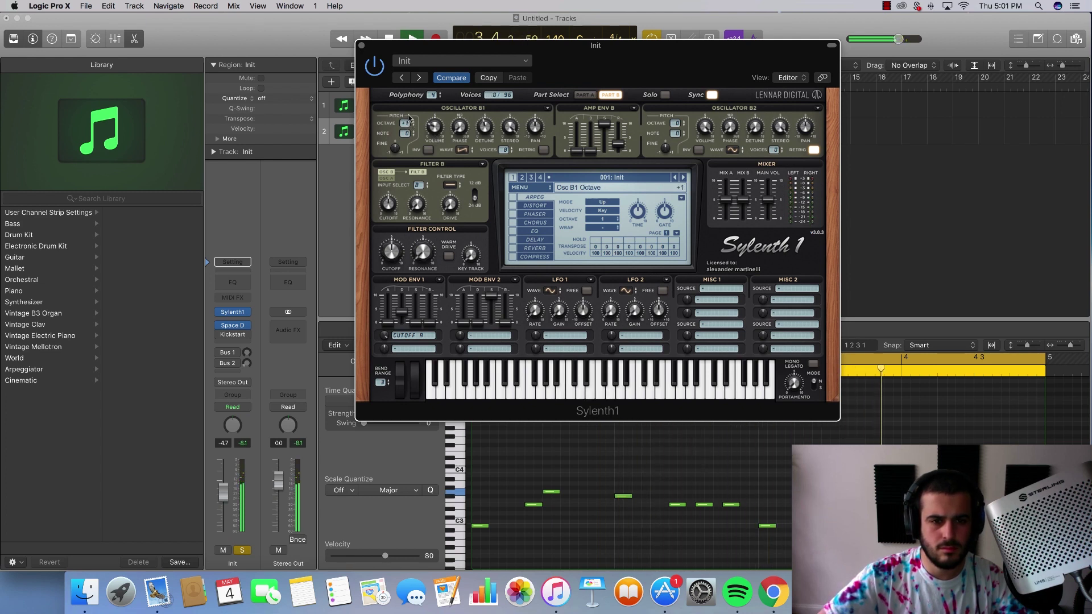
# Turn on a filter type for Filter B and assign Cutoff B as Mod Env 1's second destination.
pyautogui.click(449, 185)
pyautogui.click(454, 200)
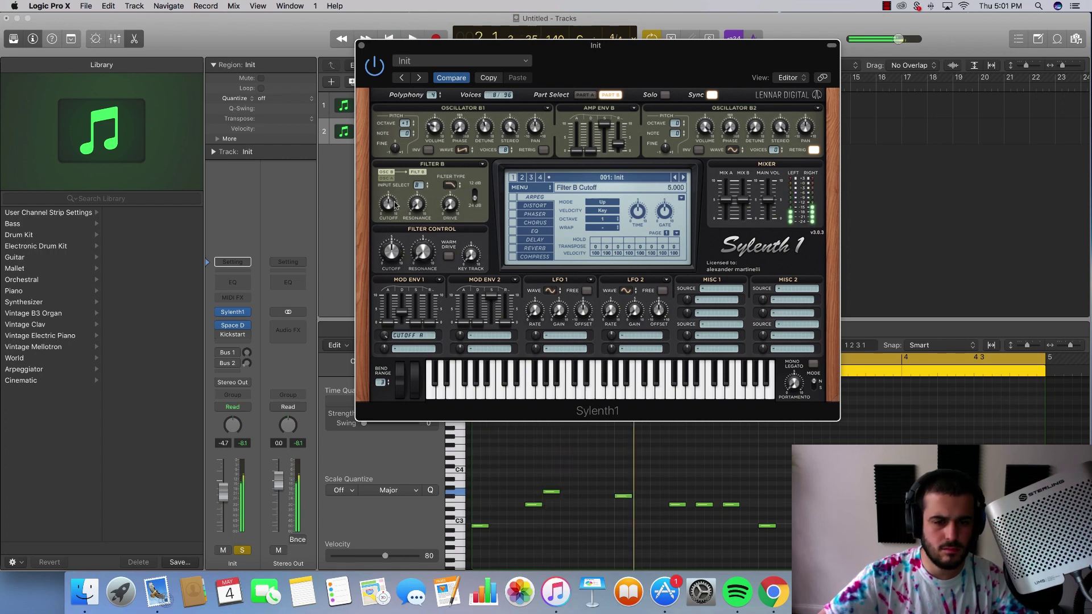
pyautogui.click(420, 349)
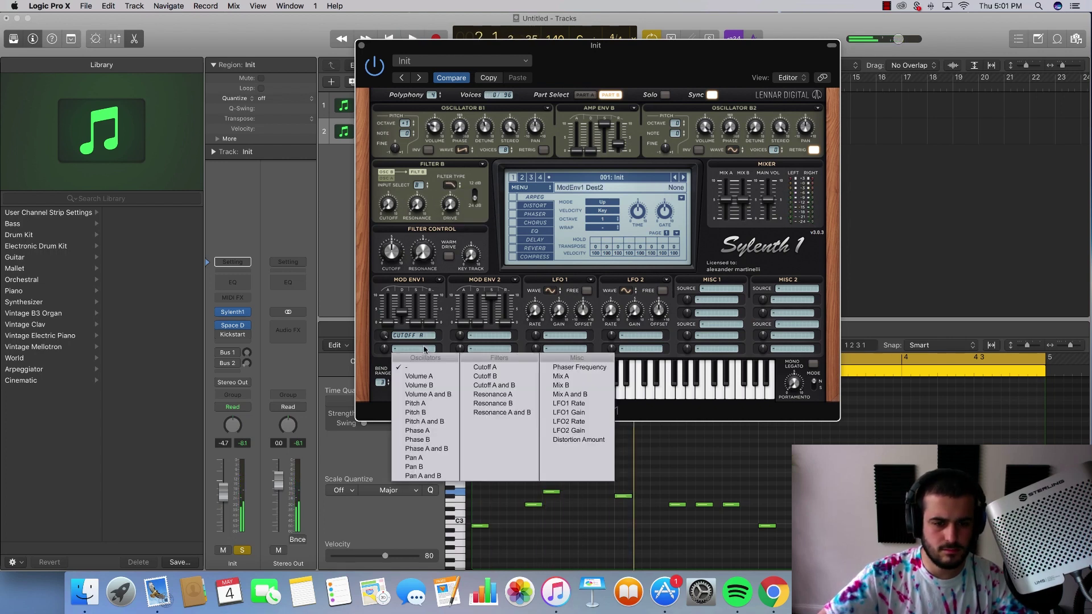
pyautogui.click(483, 372)
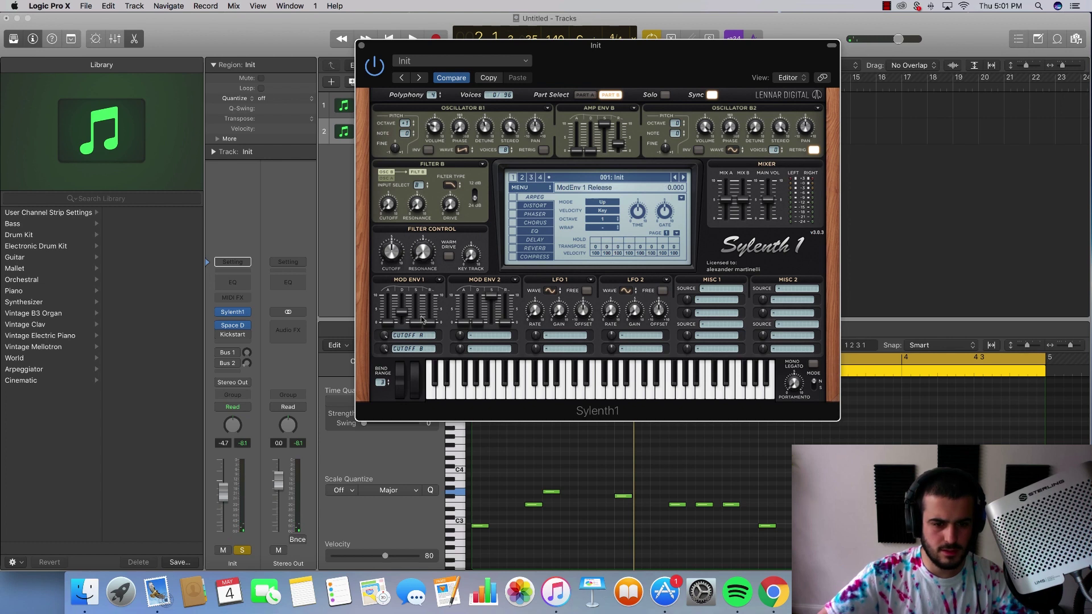
# Adjust oscillator B1's octave during playback, set oscillator B2 to a Saw waveform and raise its octave.
pyautogui.press('space')
pyautogui.click(403, 124)
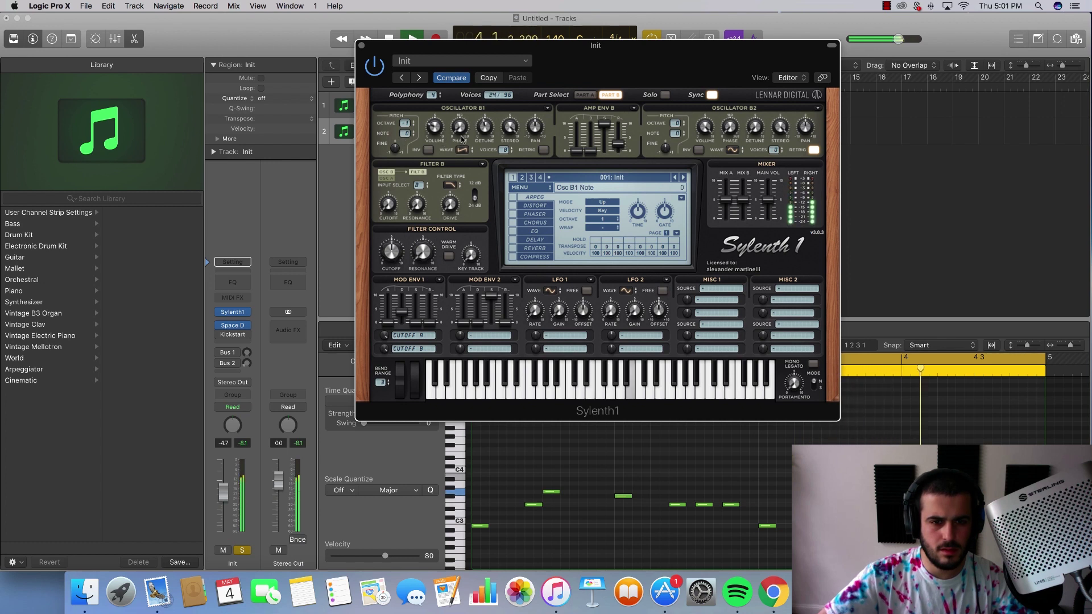
pyautogui.click(733, 150)
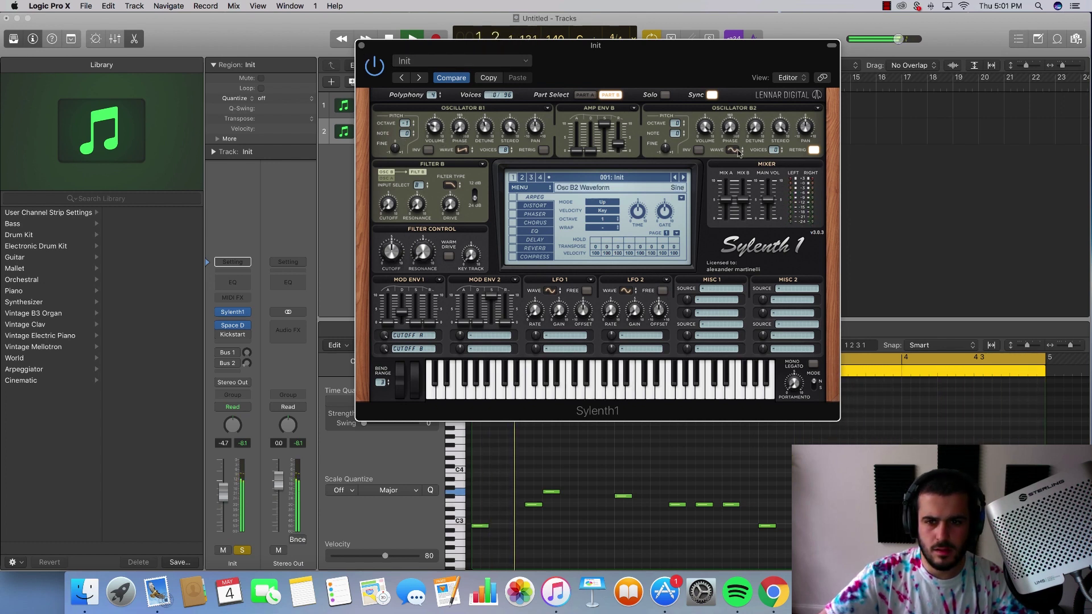
pyautogui.click(734, 150)
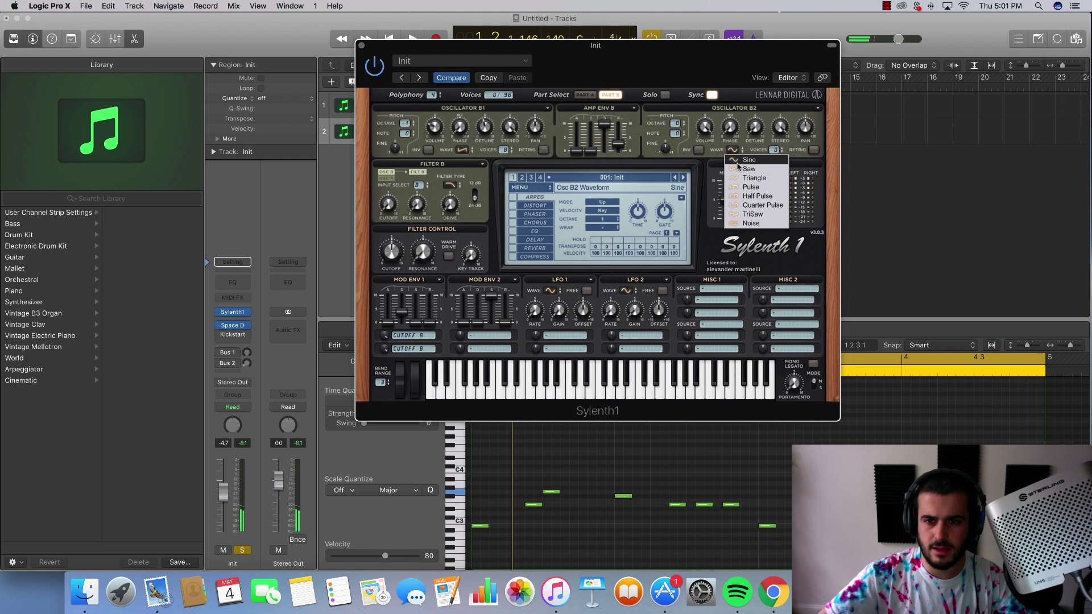
pyautogui.click(741, 169)
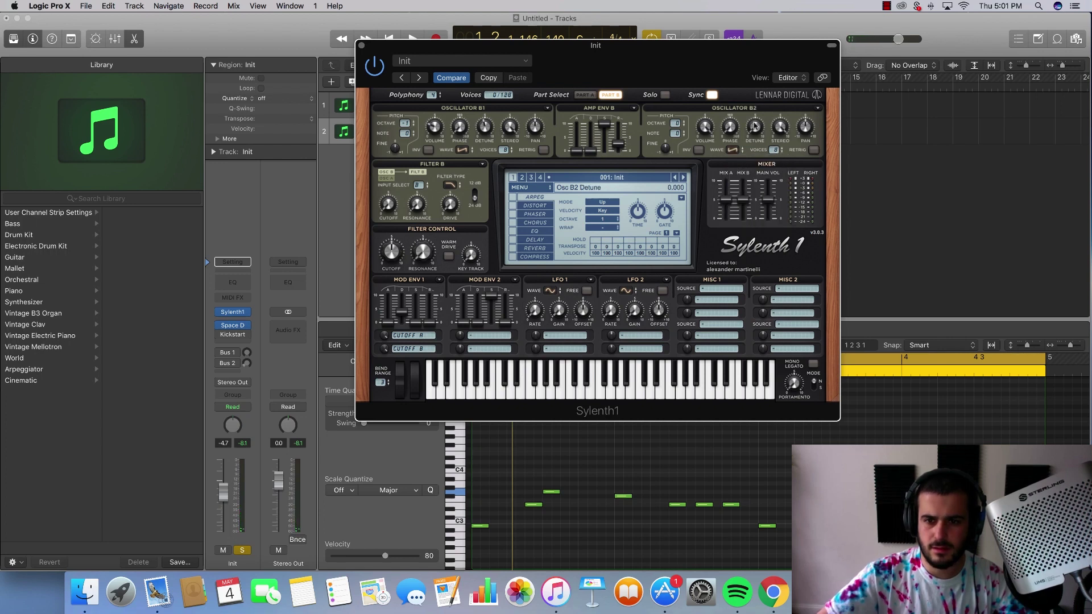
pyautogui.moveTo(677, 123); pyautogui.dragTo(682, 108)
pyautogui.press('space')
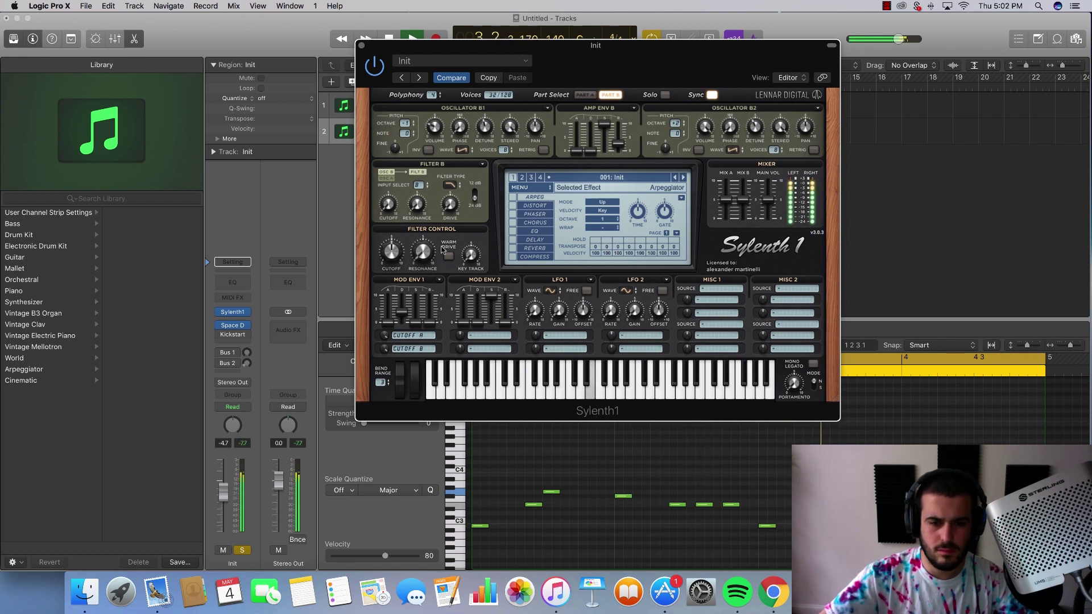
# Enable Sylenth1's delay with dry/wet at about 37 %, close the synth and stop playback.
pyautogui.click(513, 239)
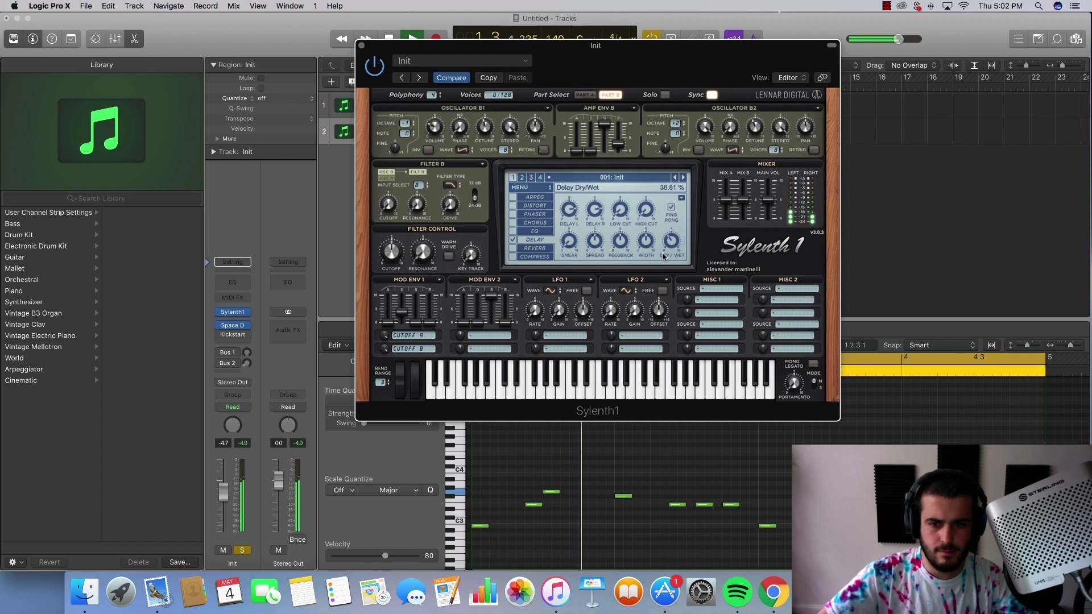
pyautogui.click(361, 45)
pyautogui.press('space')
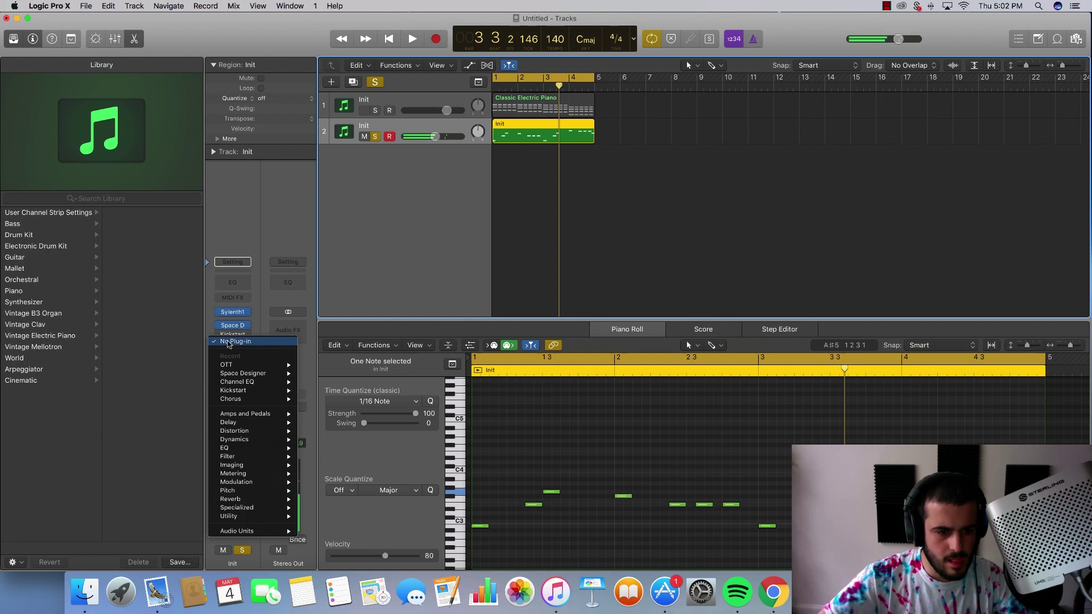
# Insert FabFilter's FF Pro-C 2 compressor after Kickstart on the melody track.
pyautogui.click(231, 344)
pyautogui.moveTo(264, 533)
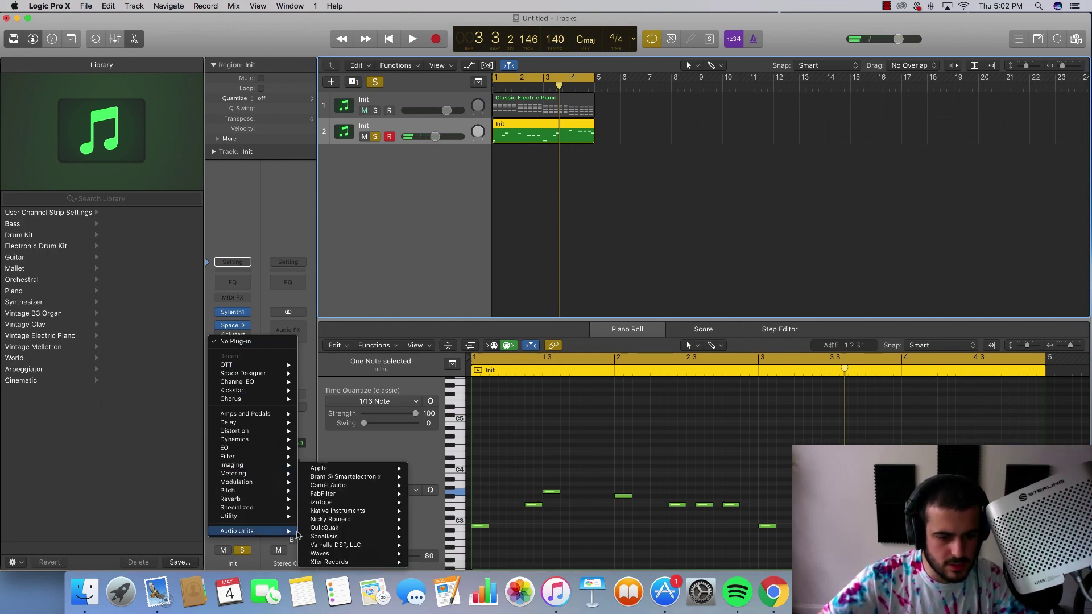
pyautogui.moveTo(340, 496)
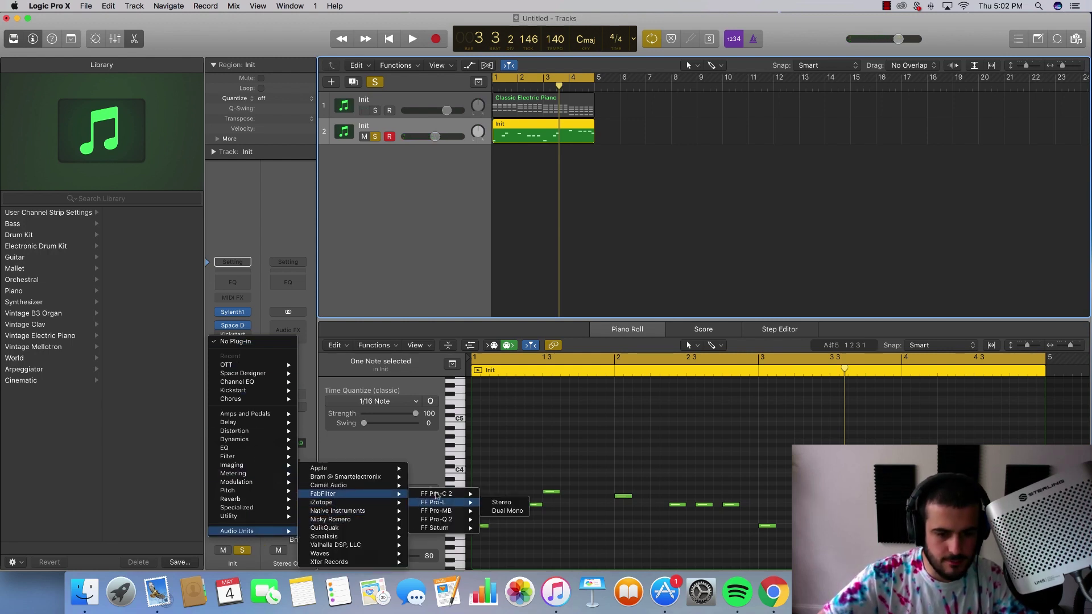
pyautogui.click(502, 493)
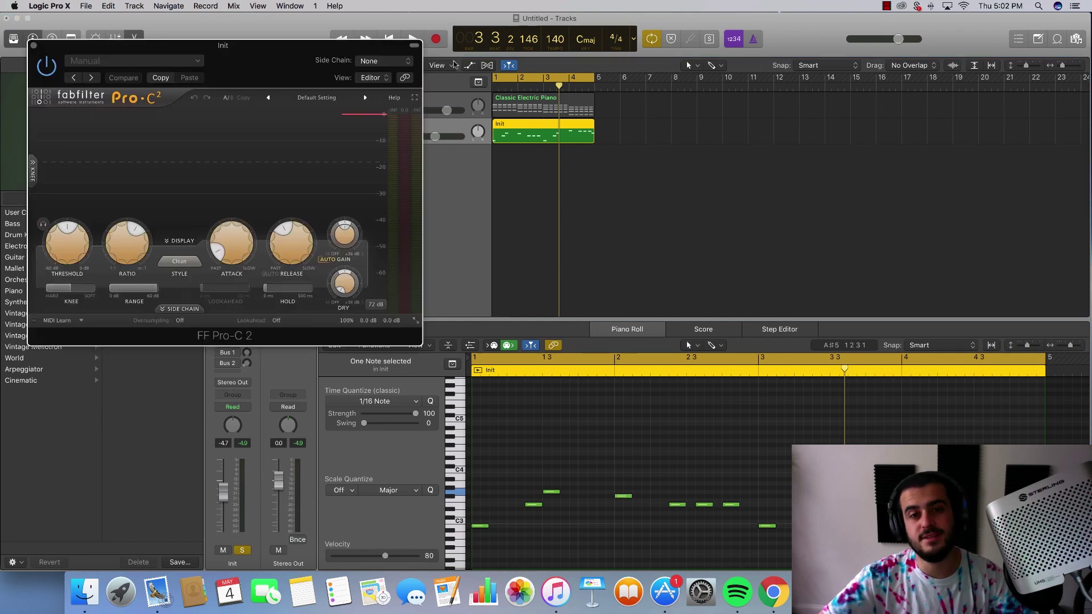
pyautogui.moveTo(230, 57); pyautogui.dragTo(474, 60)
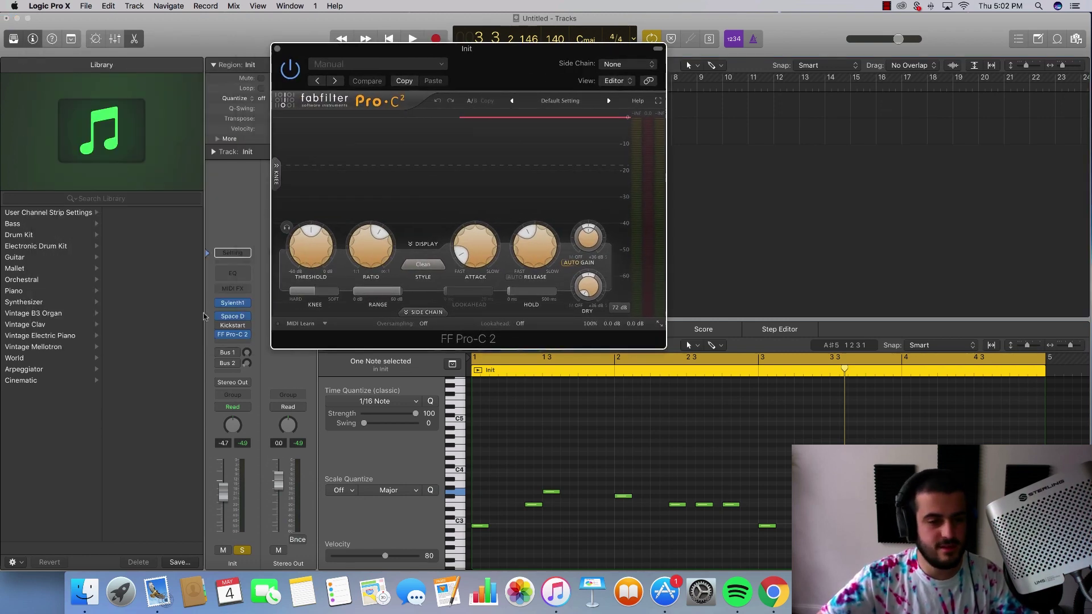
# Reopen the melody track's Sylenth1, play the loop, and set oscillator A2 in Part A to the Pulse waveform.
pyautogui.click(233, 304)
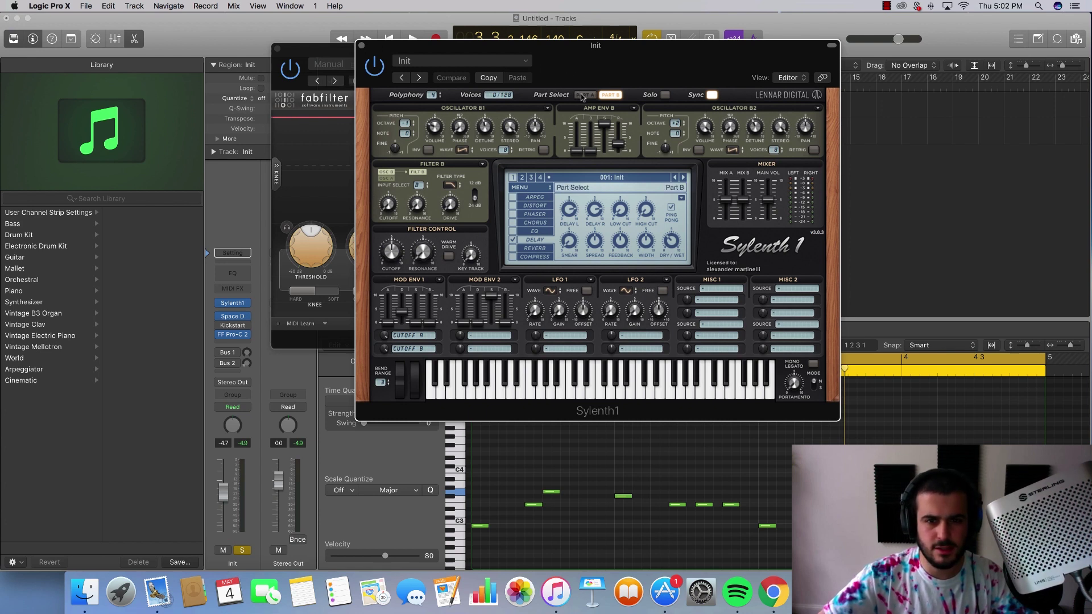
pyautogui.click(585, 94)
pyautogui.press('space')
pyautogui.click(732, 150)
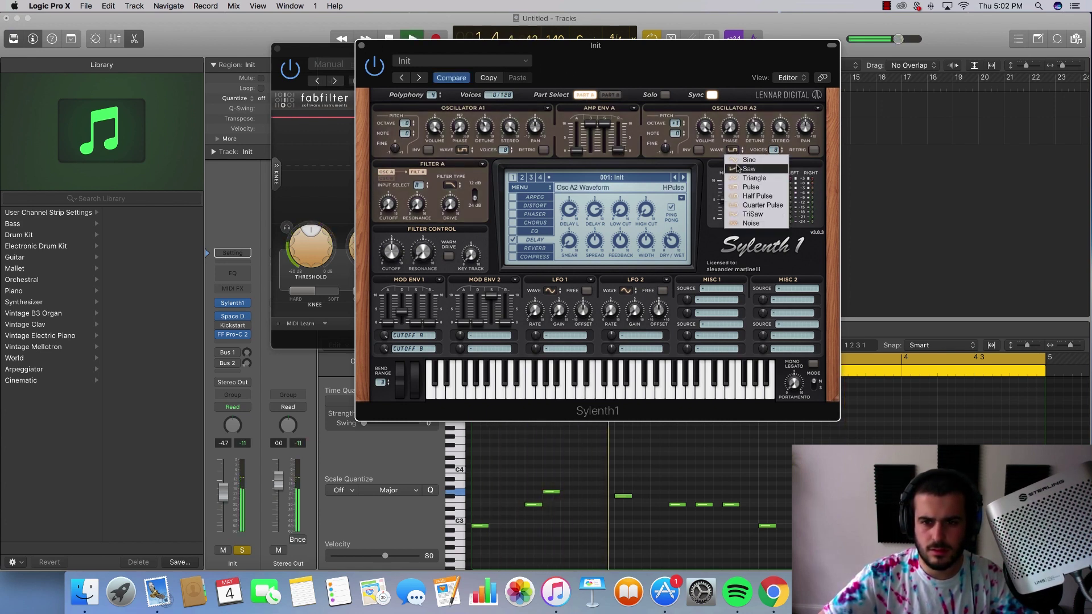
pyautogui.click(742, 187)
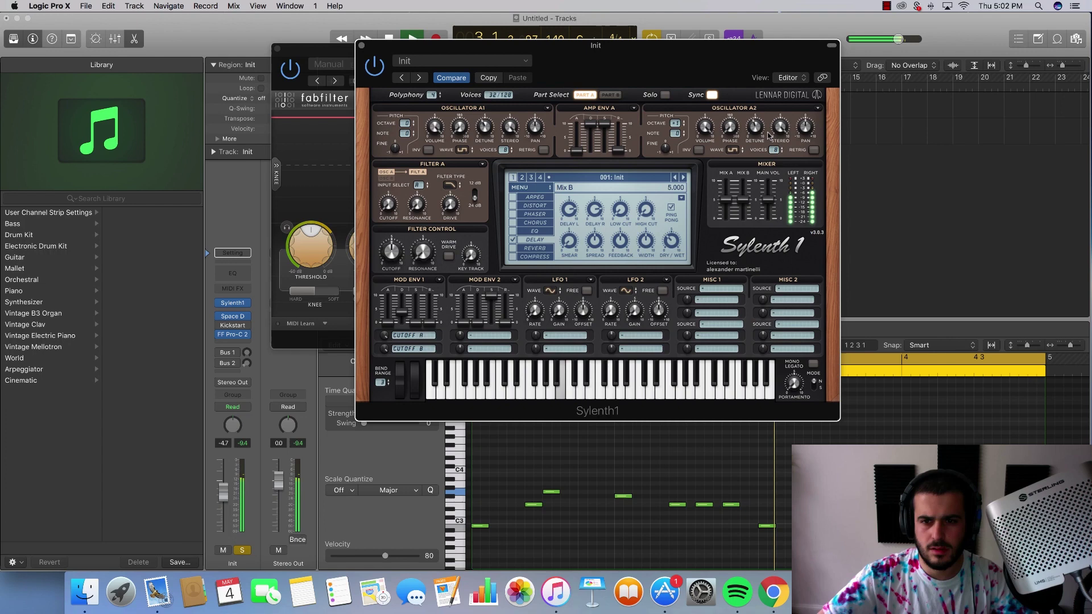
# Set oscillator A2's detune to about 4.46, close Sylenth1 and the compressor, and stop playback.
pyautogui.moveTo(760, 131)
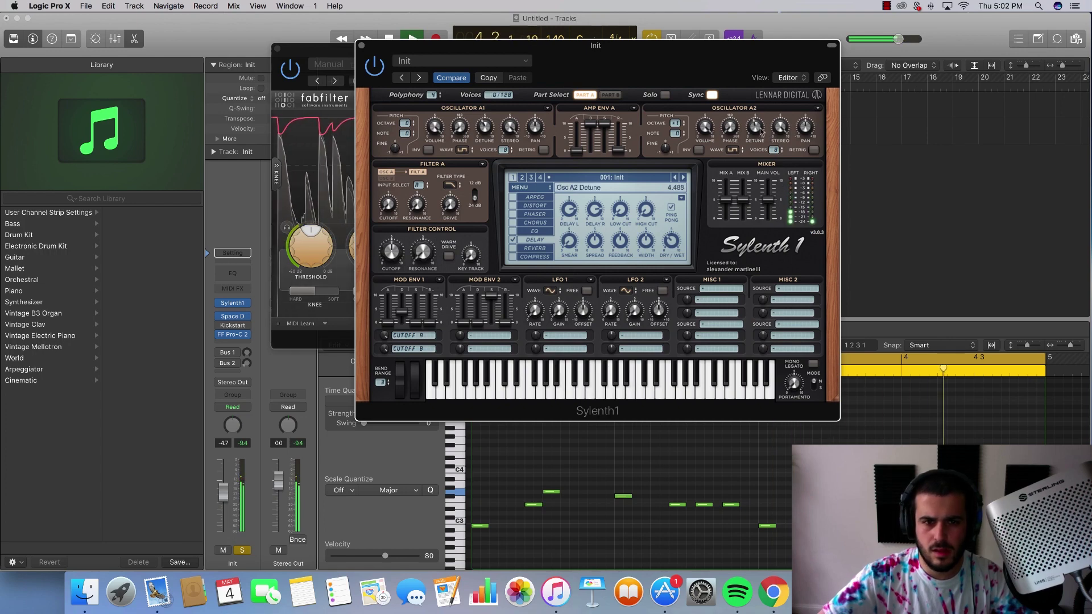
pyautogui.moveTo(761, 131); pyautogui.dragTo(760, 132)
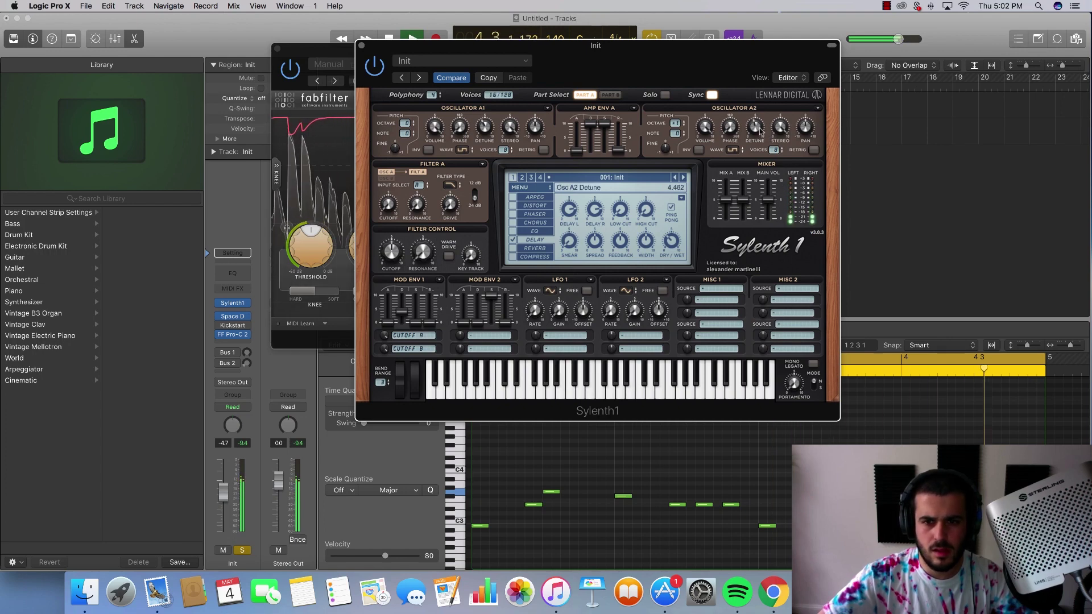
pyautogui.click(362, 45)
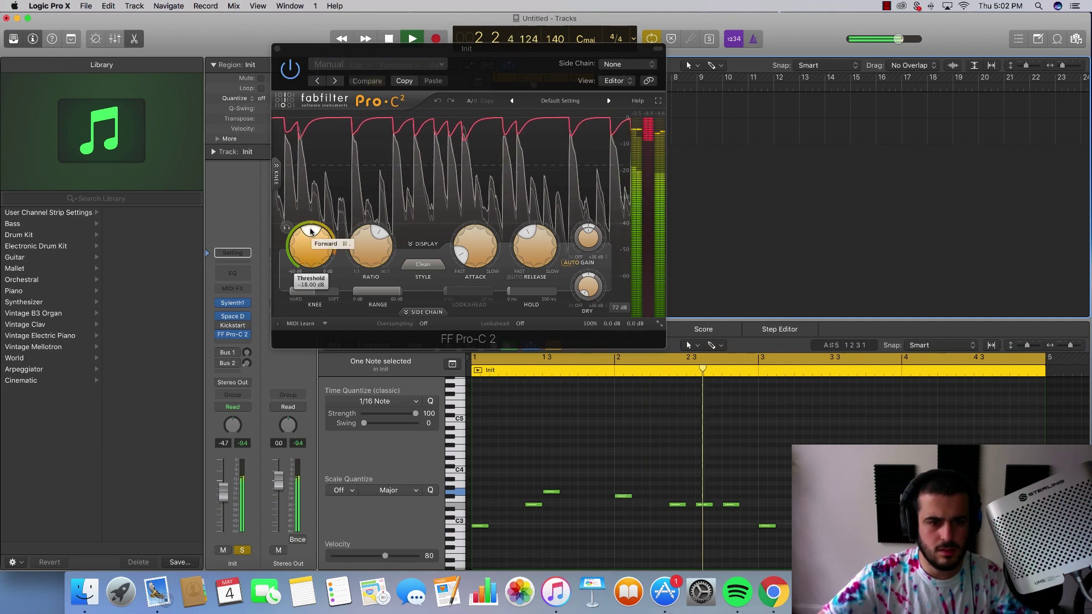
pyautogui.click(277, 49)
pyautogui.press('space')
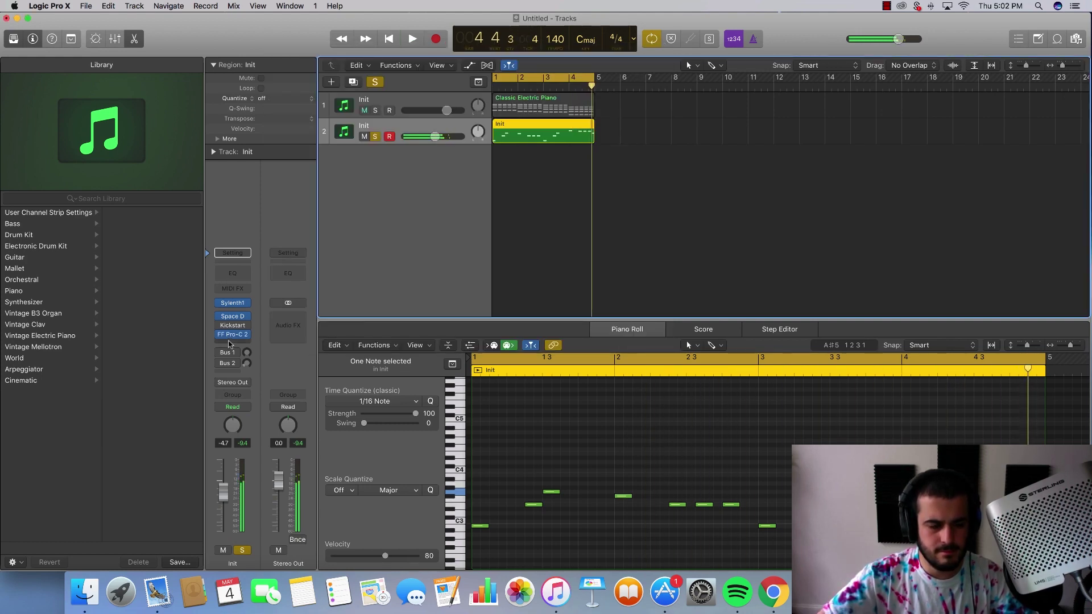
# Insert Xfer's OTT after FF Pro-C 2 on the melody track with depth at 40 %, audition it, close it and stop playback.
pyautogui.click(229, 344)
pyautogui.moveTo(247, 531)
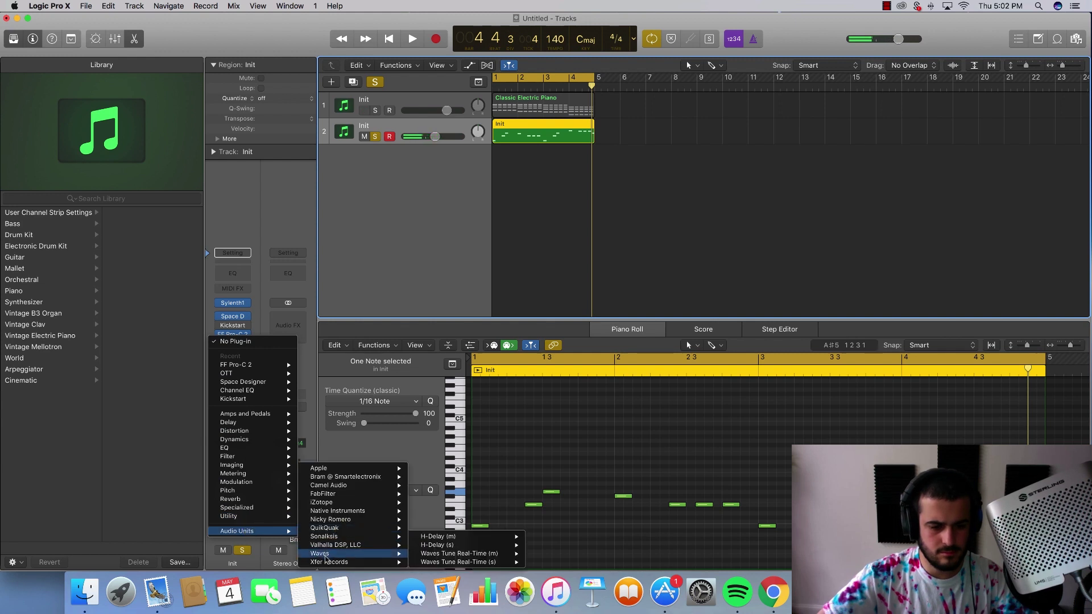
pyautogui.moveTo(381, 558)
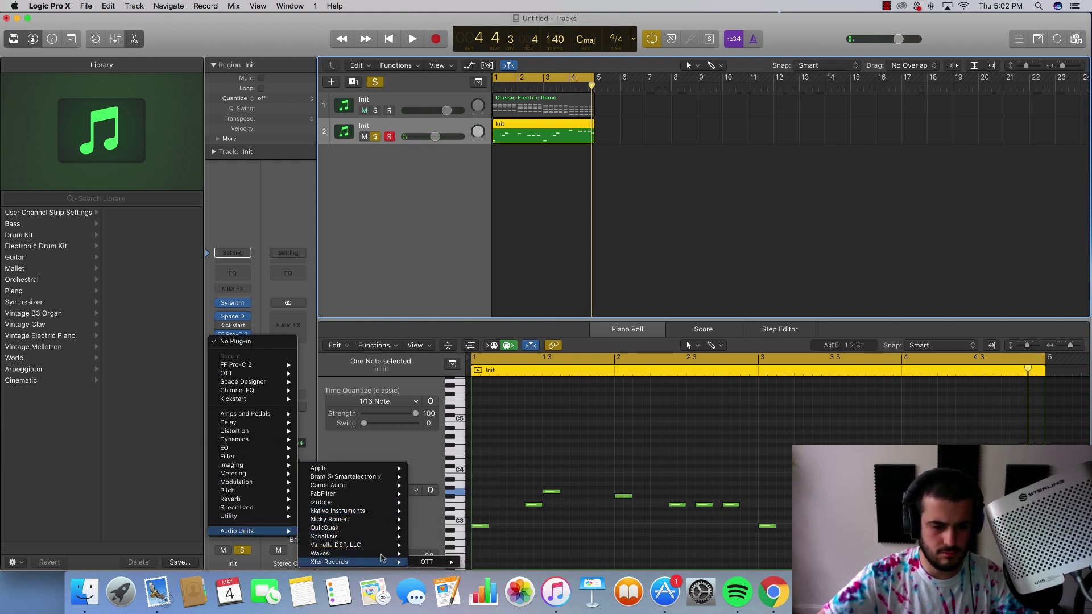
pyautogui.moveTo(427, 563)
pyautogui.click(483, 560)
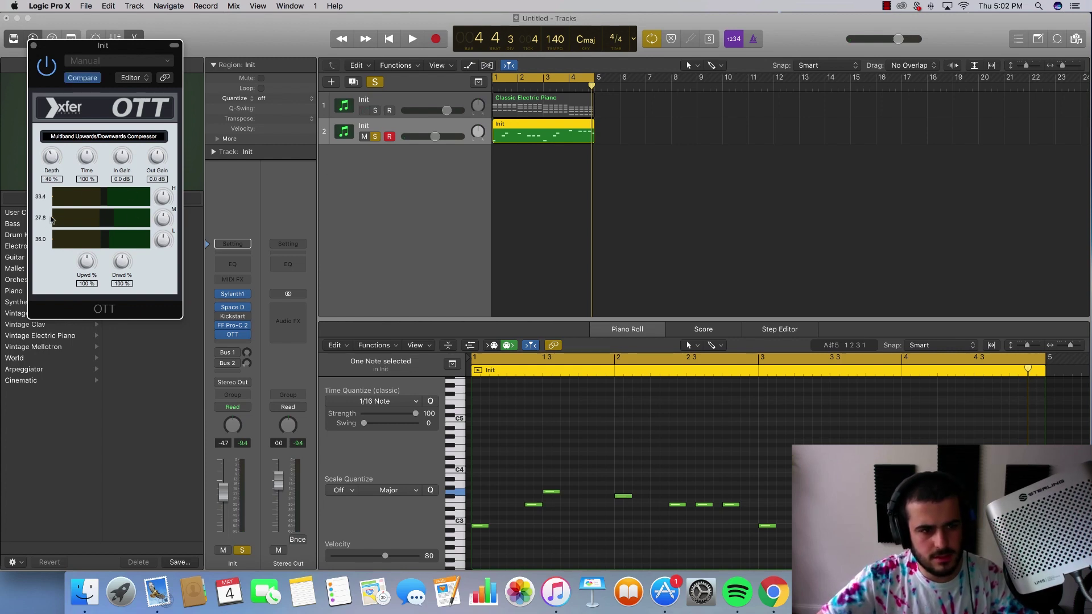
pyautogui.press('space')
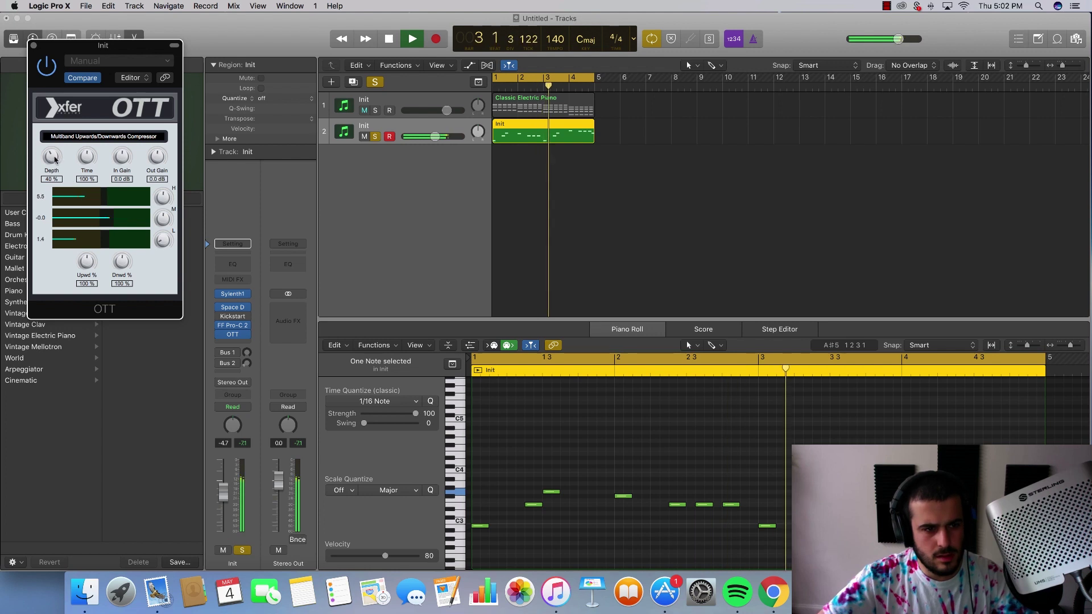
pyautogui.click(34, 45)
pyautogui.press('space')
# Insert a Channel EQ after OTT, raise its low-cut filter to between 100 and 200 Hz, start playback and close the EQ.
pyautogui.click(244, 334)
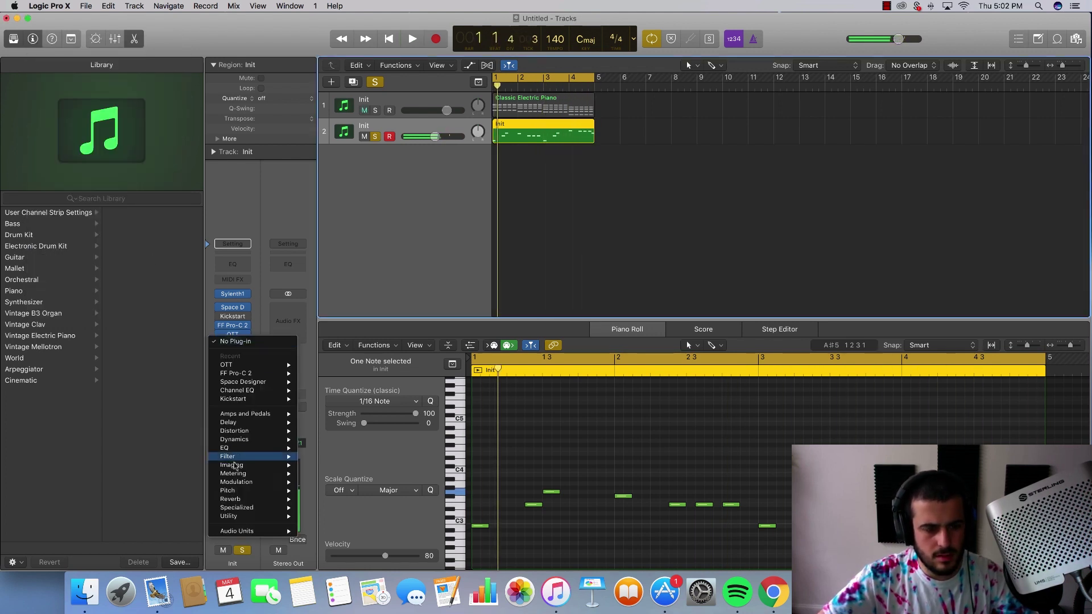
pyautogui.moveTo(248, 450)
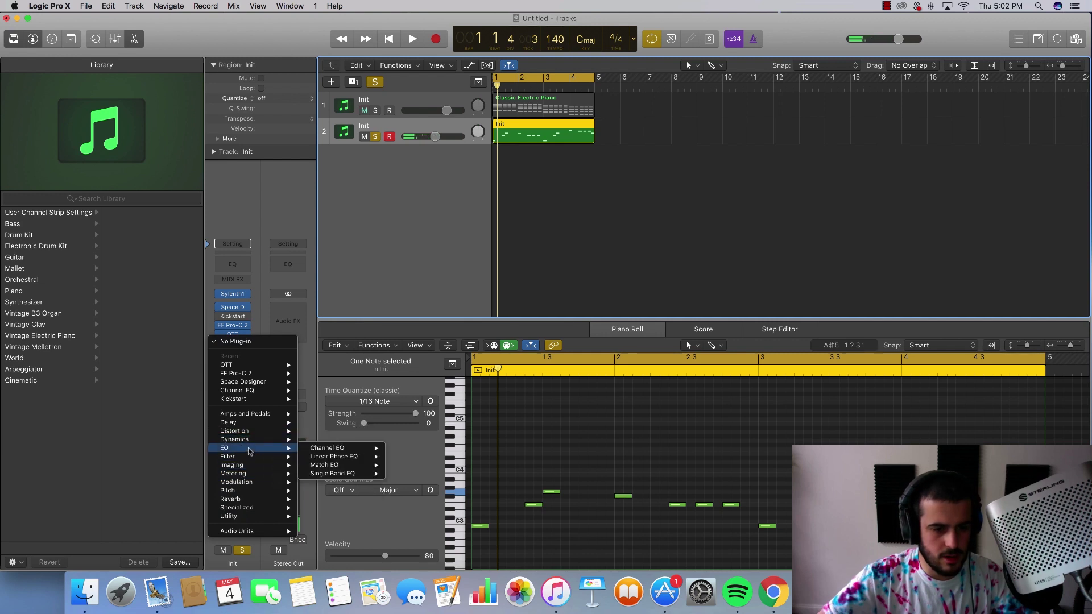
pyautogui.moveTo(365, 452)
pyautogui.click(398, 448)
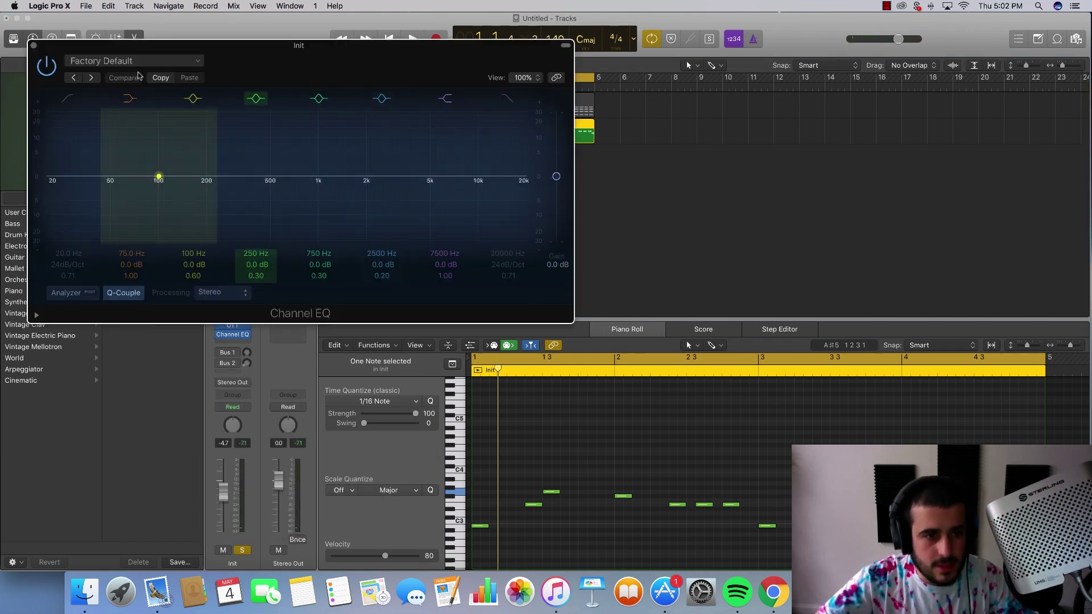
pyautogui.moveTo(71, 197)
pyautogui.mouseDown()
pyautogui.moveTo(199, 205)
pyautogui.moveTo(185, 226)
pyautogui.mouseUp()
pyautogui.press('space')
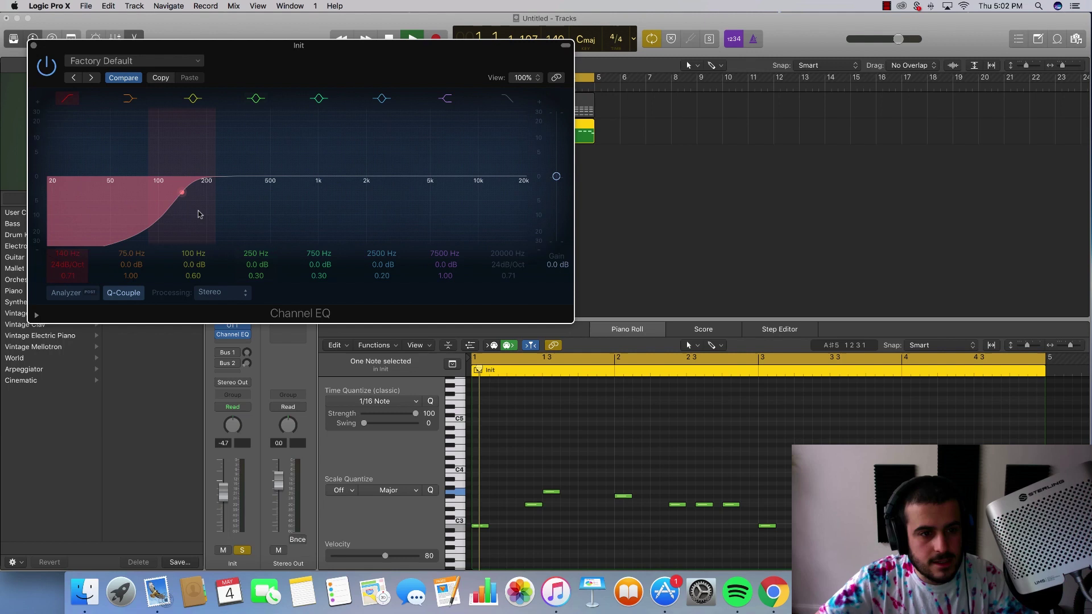
pyautogui.click(33, 45)
# Unsolo the melody track and slightly lower both tracks' volumes, bringing the melody to -5.4 dB.
pyautogui.click(384, 135)
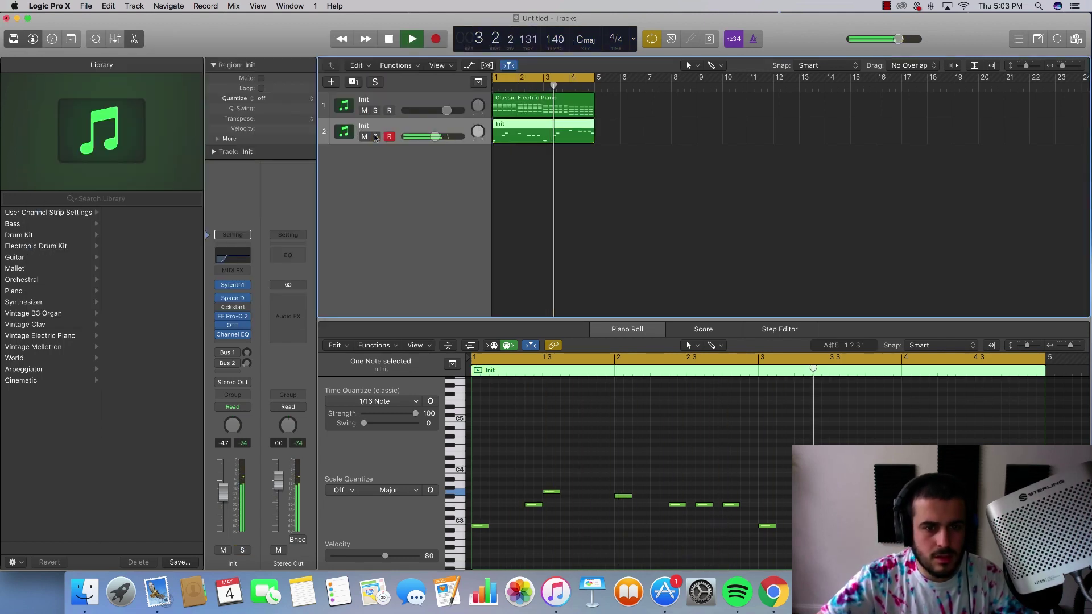
pyautogui.moveTo(446, 110); pyautogui.dragTo(443, 110)
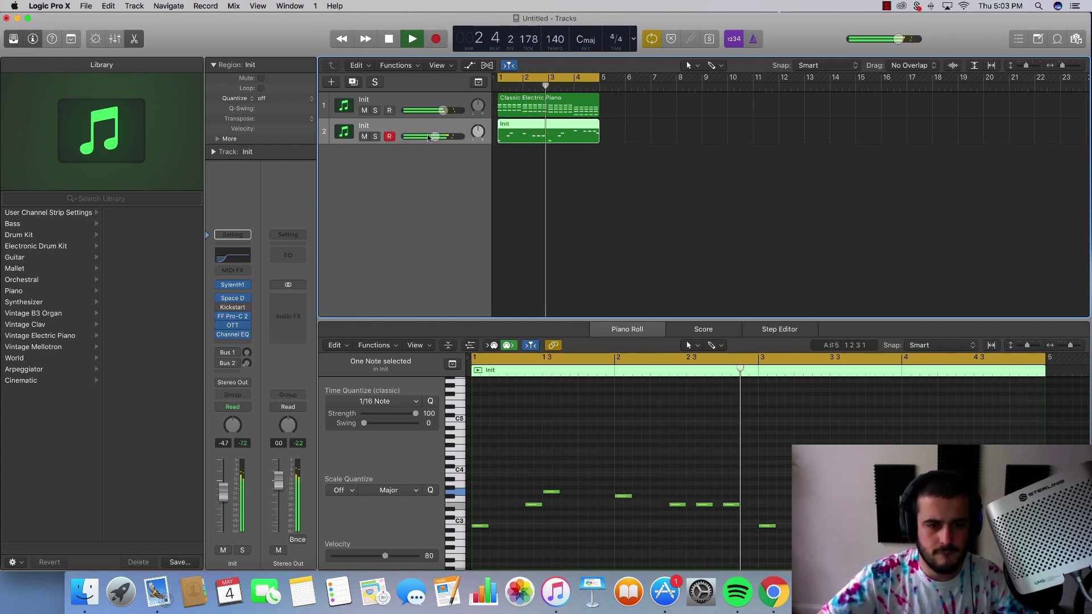
pyautogui.moveTo(430, 138); pyautogui.dragTo(428, 138)
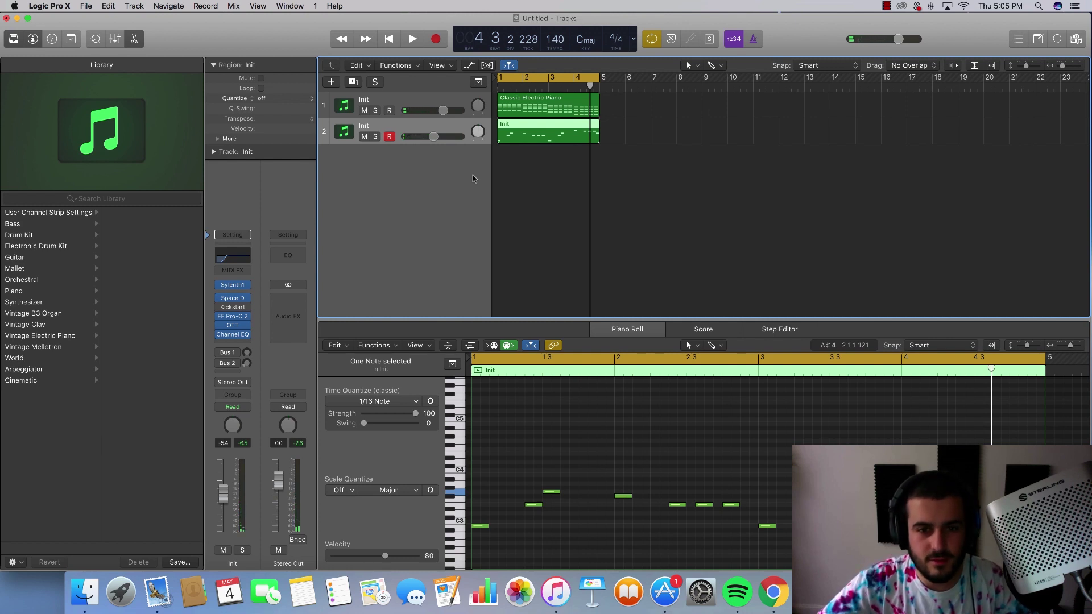
pyautogui.moveTo(595, 187); pyautogui.dragTo(557, 114)
pyautogui.moveTo(621, 142); pyautogui.dragTo(592, 112)
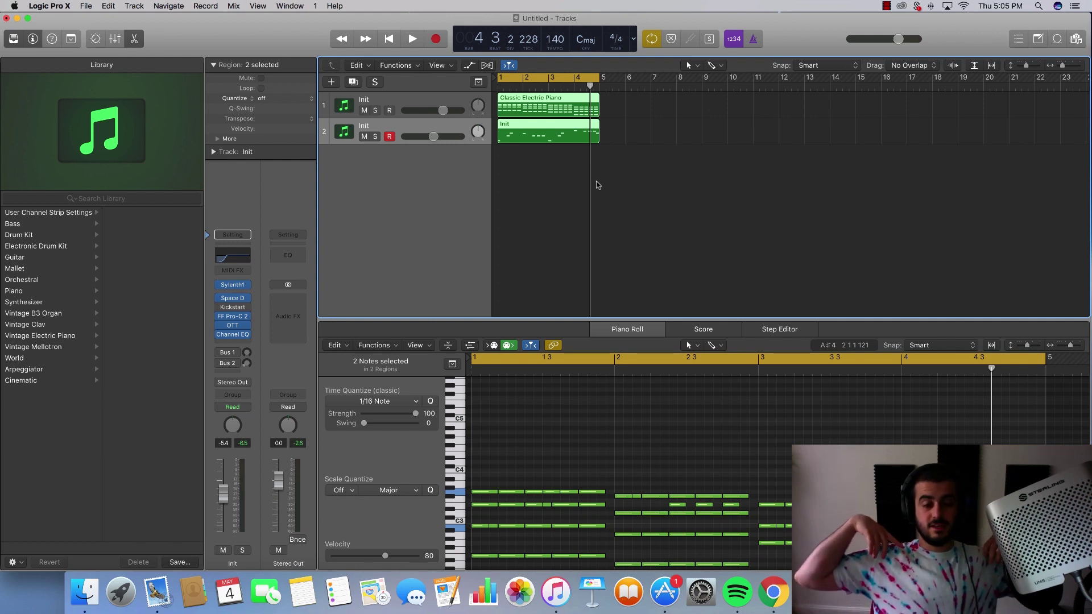
pyautogui.moveTo(641, 180); pyautogui.dragTo(544, 106)
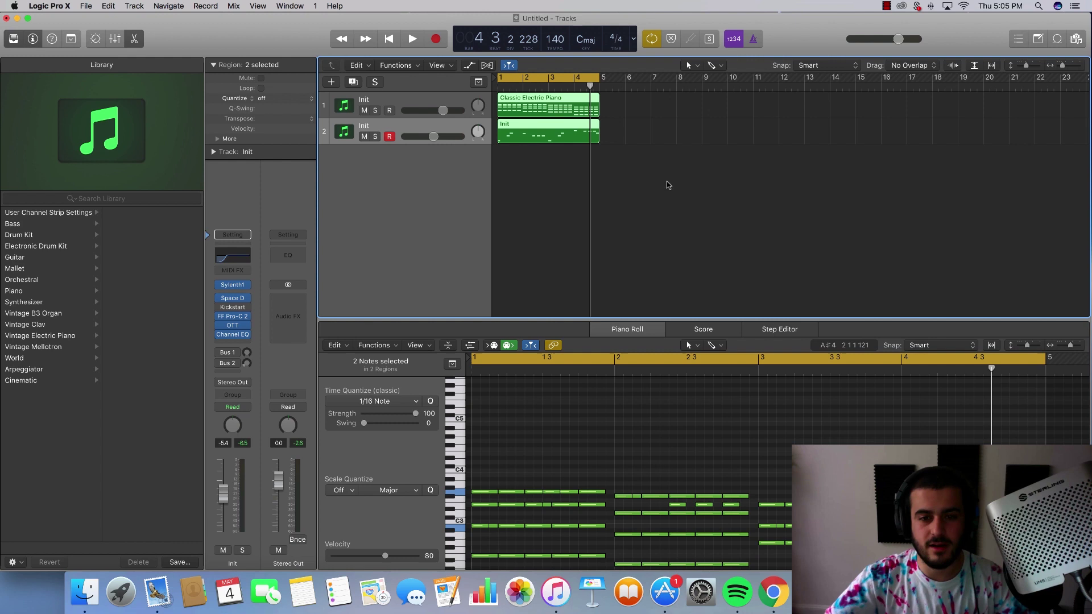
pyautogui.moveTo(696, 178); pyautogui.dragTo(554, 110)
pyautogui.moveTo(542, 206); pyautogui.dragTo(544, 112)
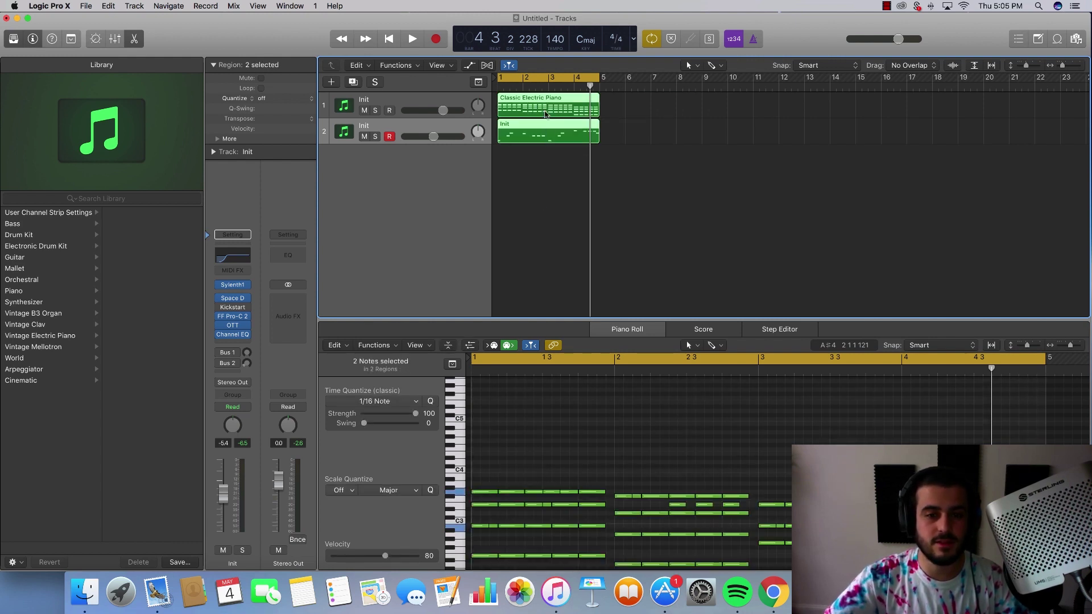
pyautogui.click(546, 188)
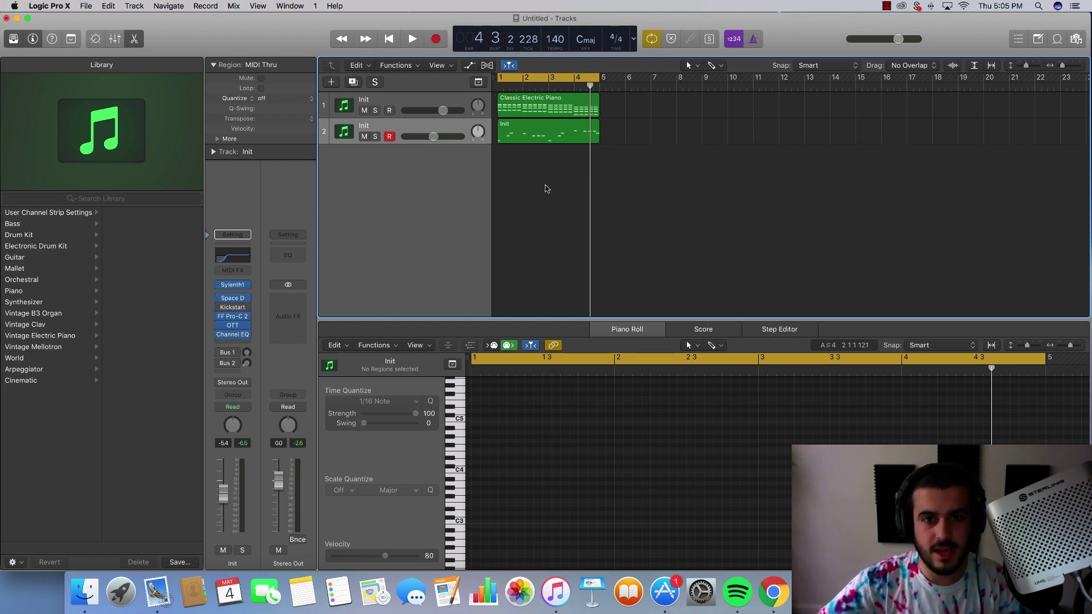
pyautogui.moveTo(610, 165); pyautogui.dragTo(564, 113)
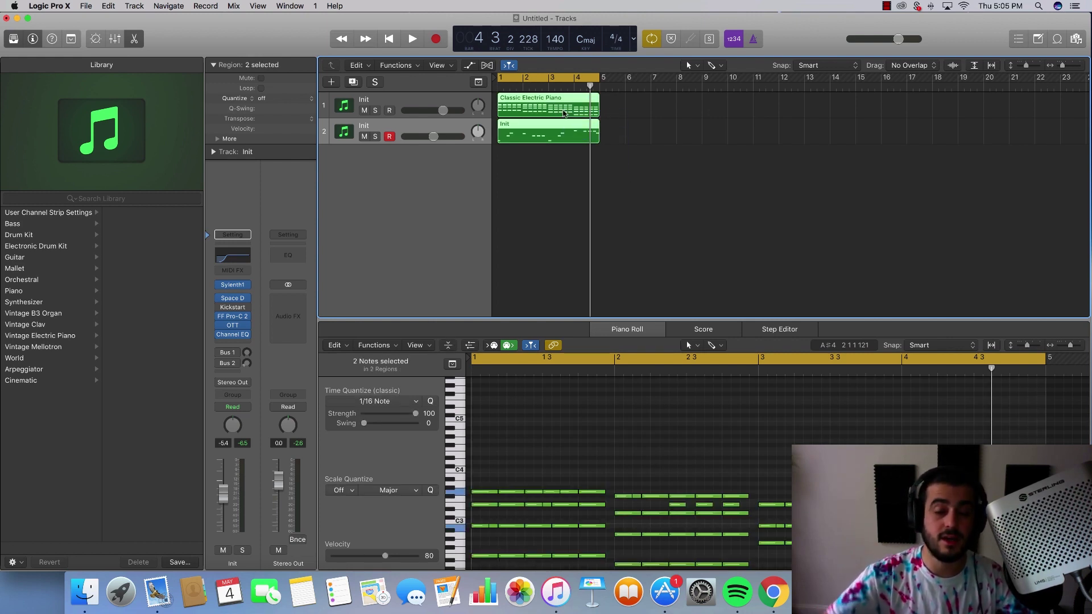